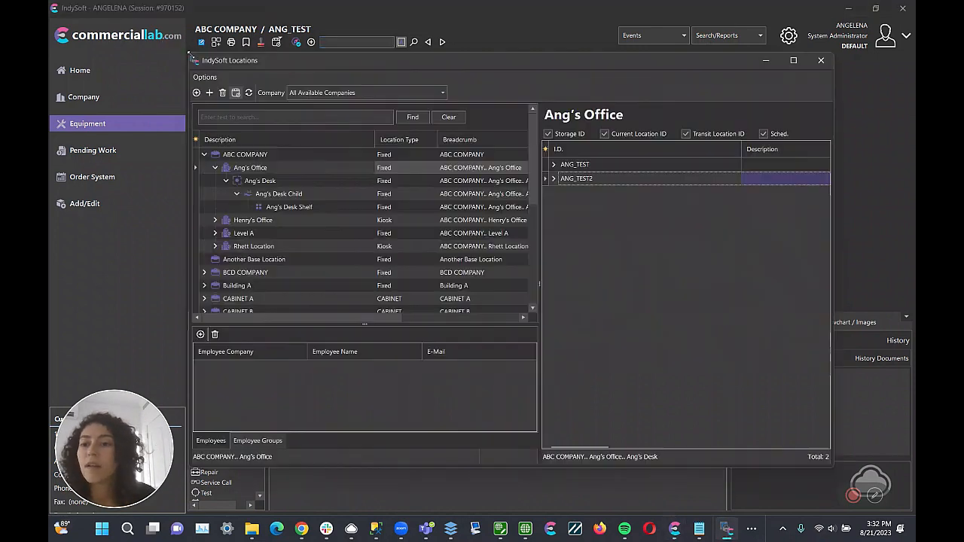
# - Enlarge the IndySoft Locations window by extending two opposite corners outward
pyautogui.moveTo(191, 57); pyautogui.dragTo(167, 40)
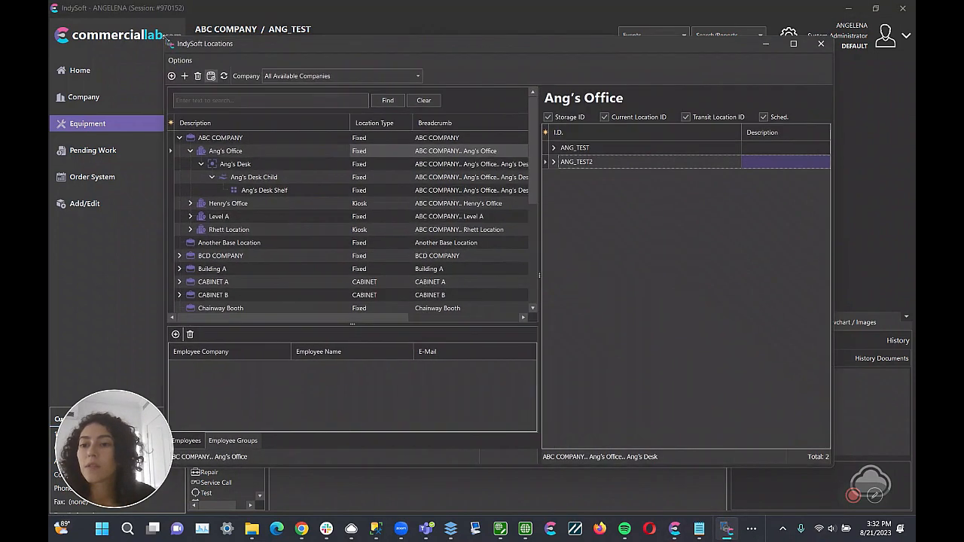
pyautogui.moveTo(832, 466); pyautogui.dragTo(849, 489)
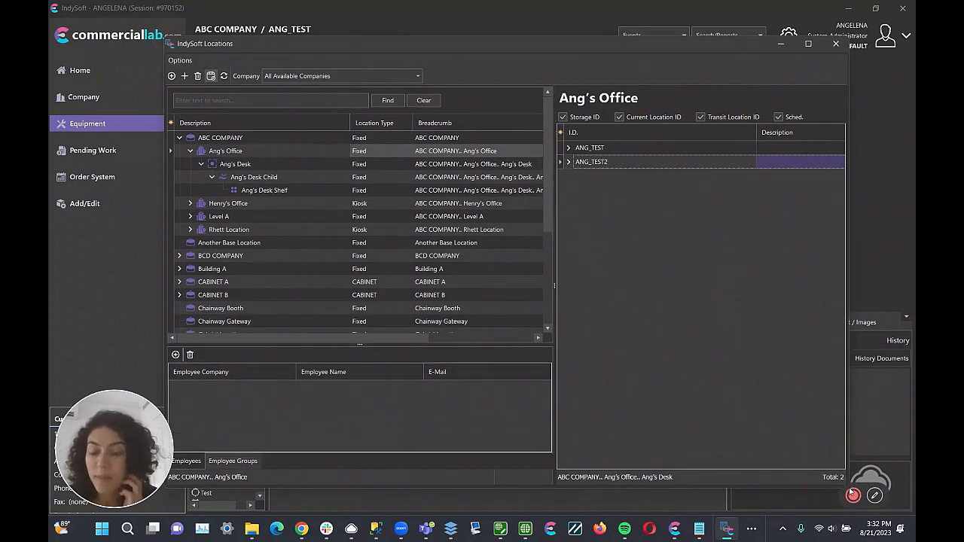
# - Add the Locations Editor item to the Configuration group of the Administration layout, close the customization and return to the equipment record
pyautogui.click(863, 151)
pyautogui.click(789, 44)
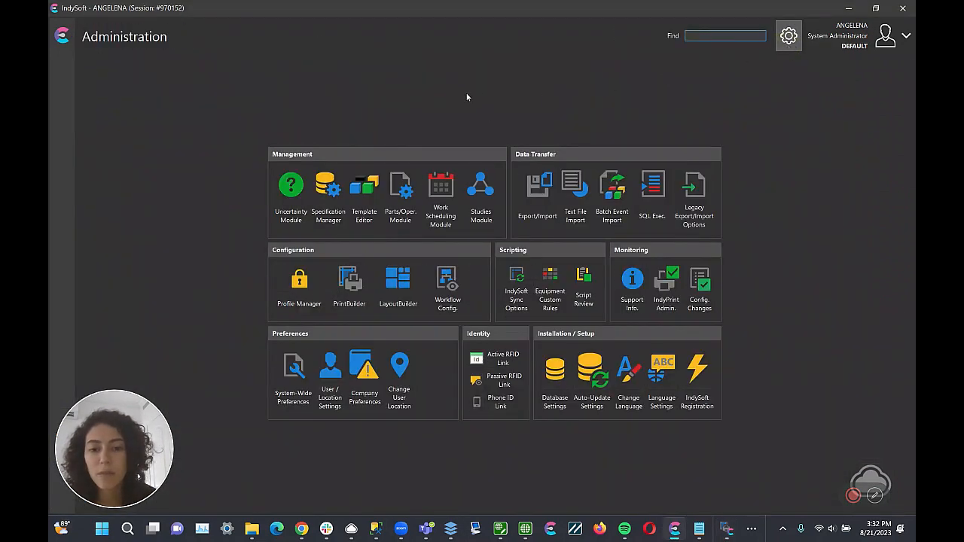
pyautogui.rightClick(496, 96)
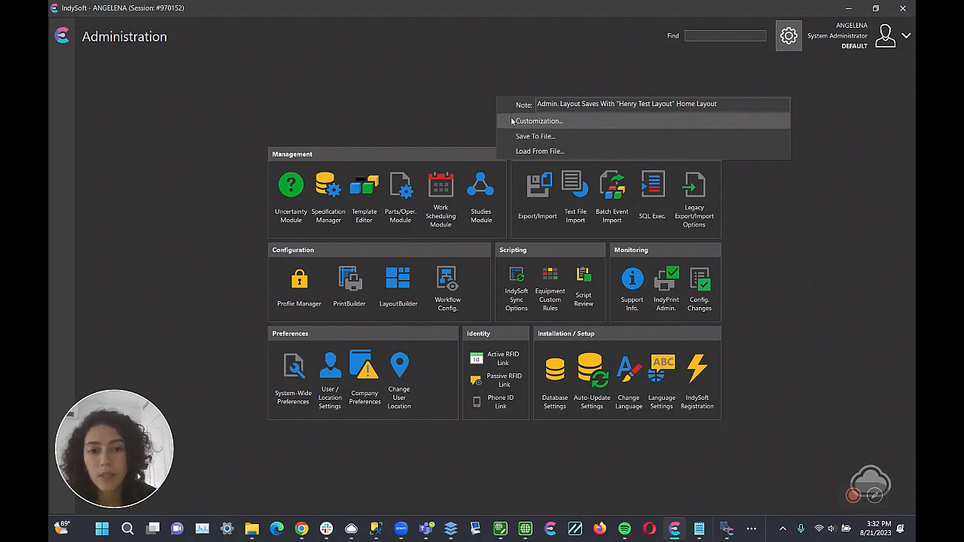
pyautogui.click(512, 122)
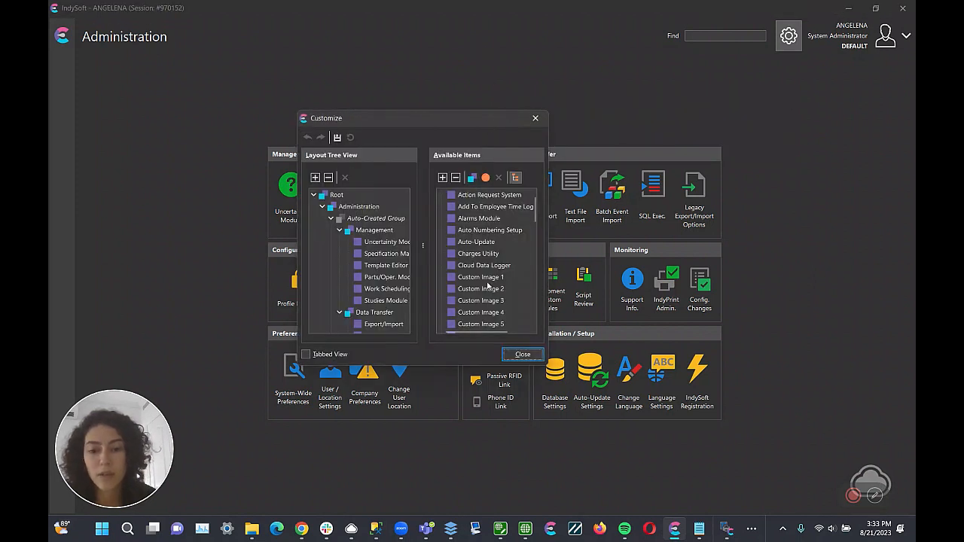
pyautogui.scroll(-10, 490, 264)
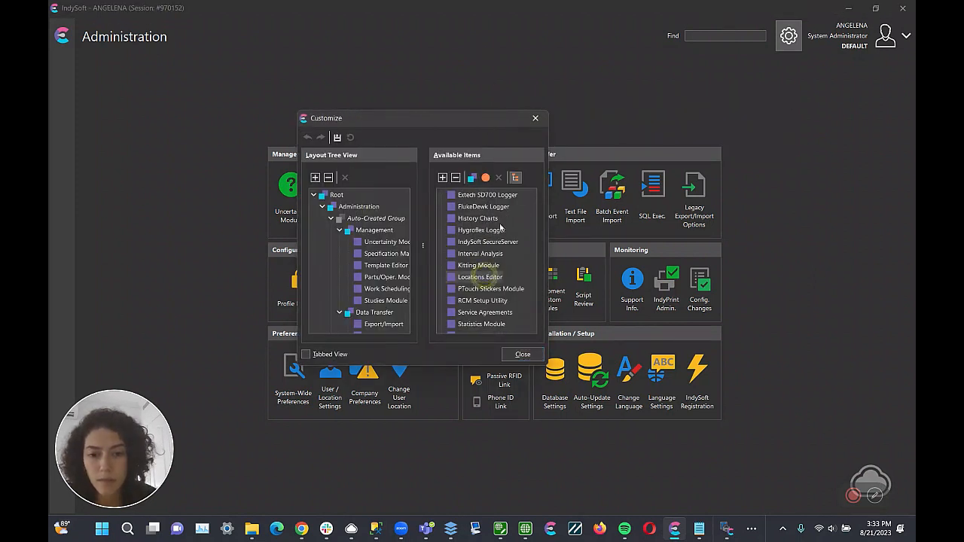
pyautogui.moveTo(477, 121); pyautogui.dragTo(767, 109)
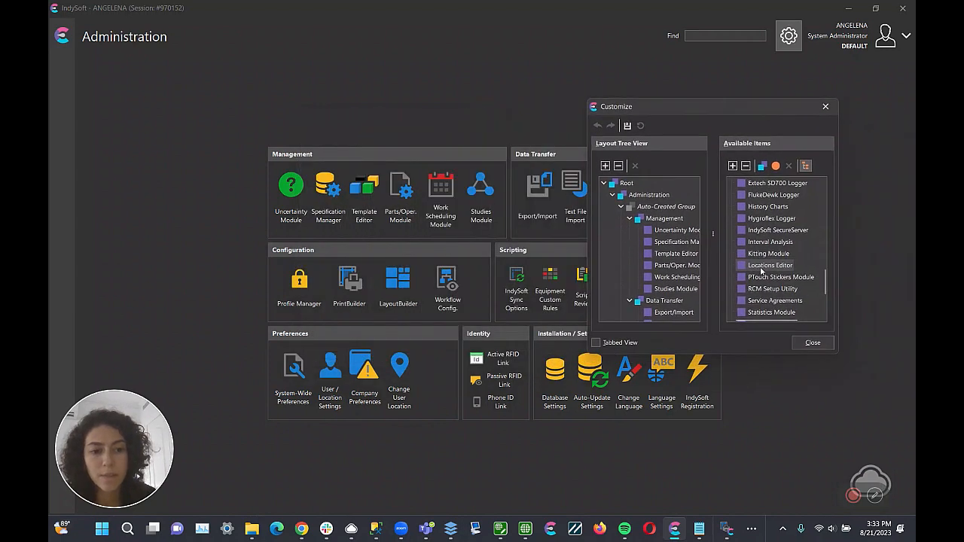
pyautogui.moveTo(767, 266); pyautogui.dragTo(479, 290)
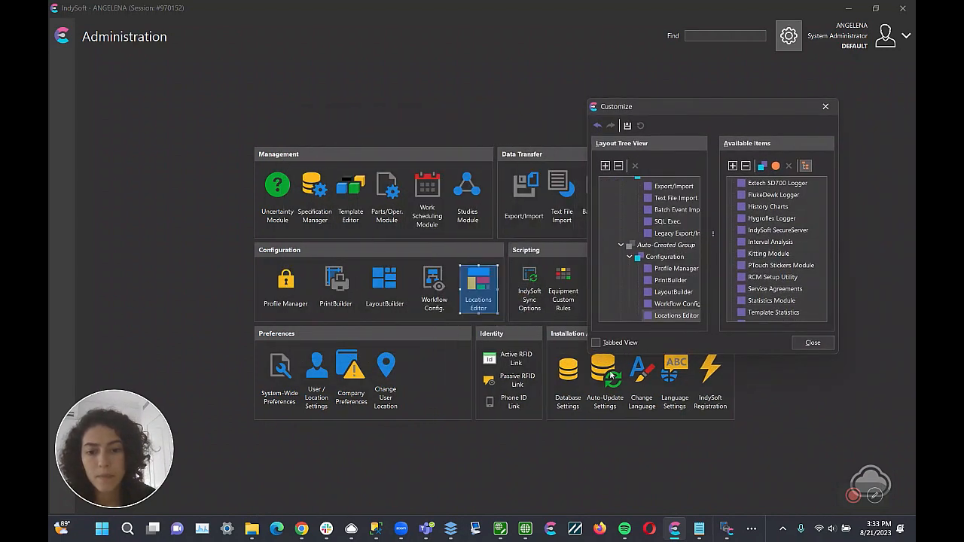
pyautogui.click(825, 106)
pyautogui.click(790, 39)
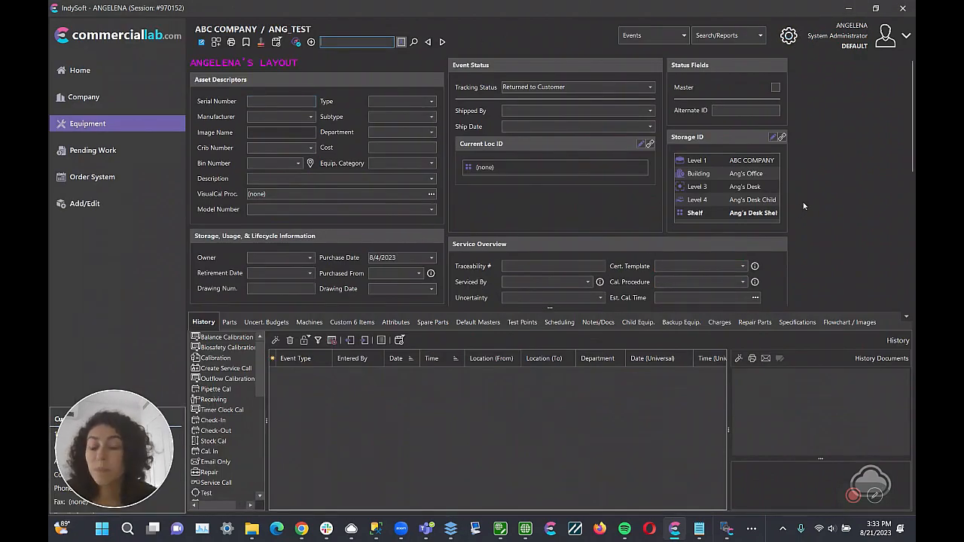
# - View the Location Options group in the Add/Edit lists, with the Companies, System-Wide and Attributes groups collapsed
pyautogui.click(770, 138)
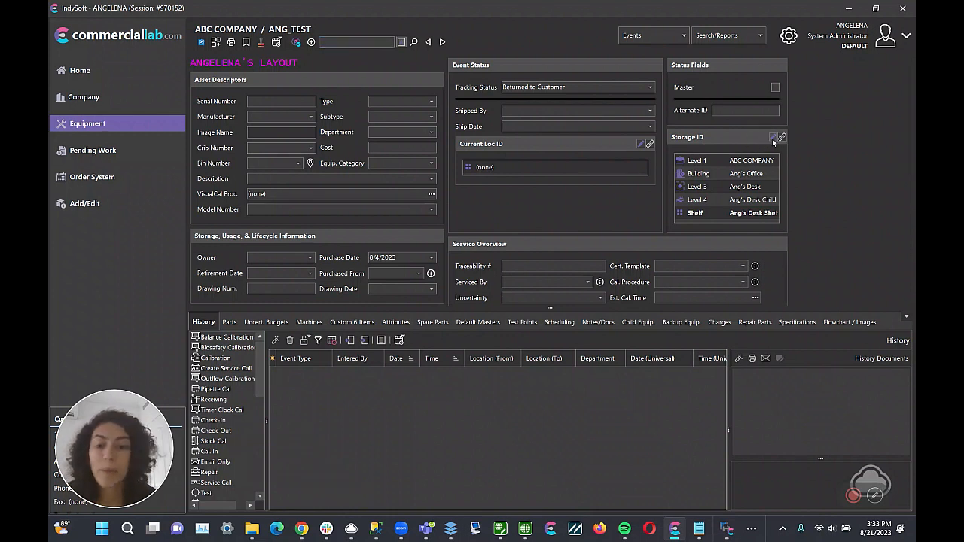
pyautogui.click(70, 205)
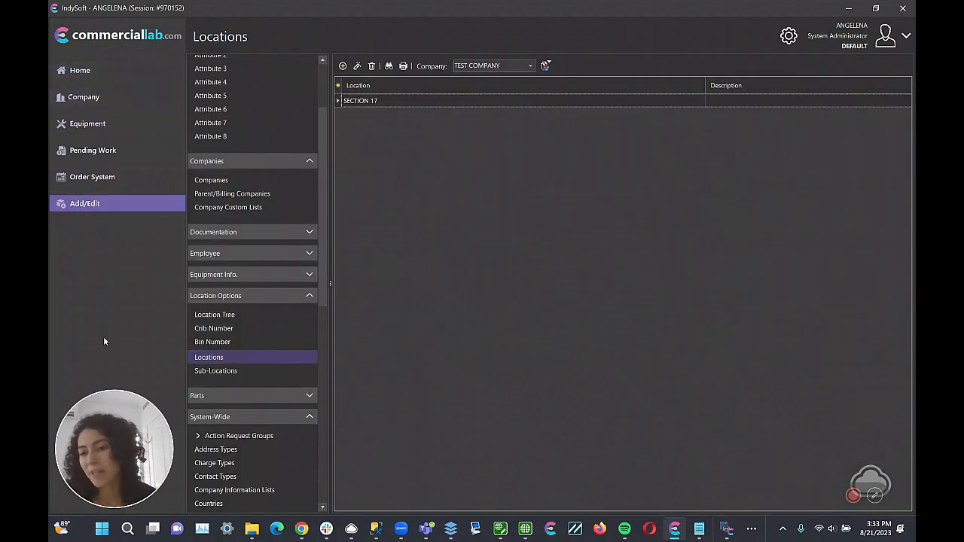
pyautogui.click(310, 159)
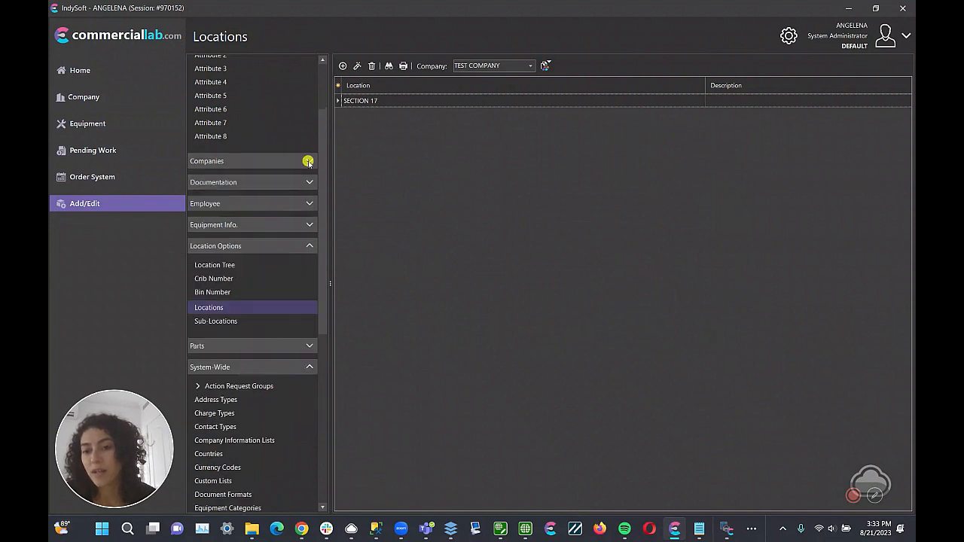
pyautogui.click(280, 367)
pyautogui.click(268, 63)
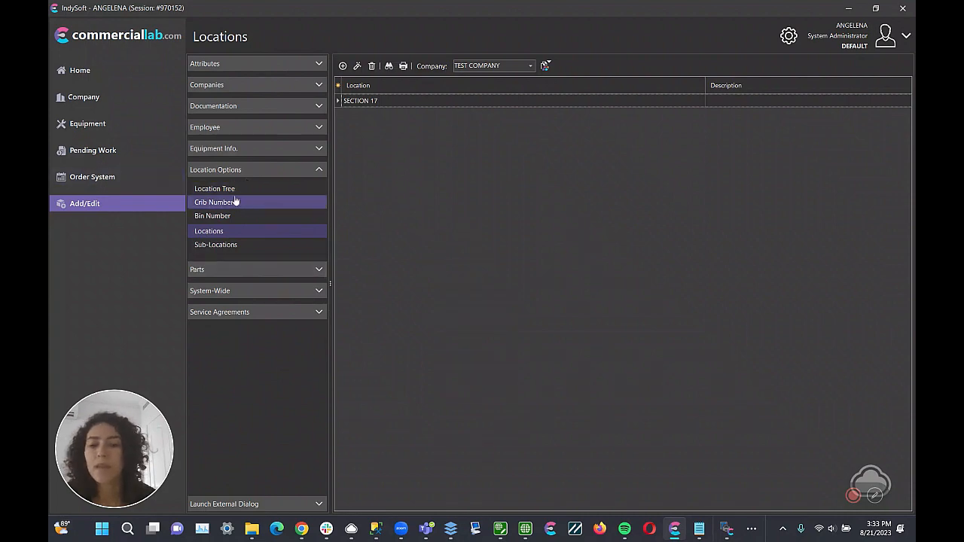
# - Return to the equipment record and delete the TEST COMPANY location with all its child locations in the IndySoft Locations window
pyautogui.click(97, 131)
pyautogui.click(726, 530)
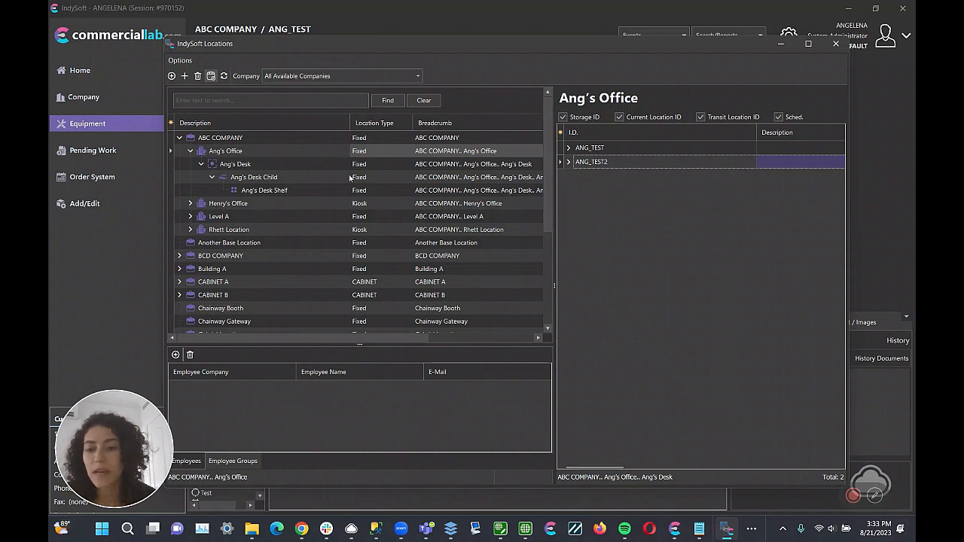
pyautogui.click(249, 269)
pyautogui.scroll(-3, 301, 269)
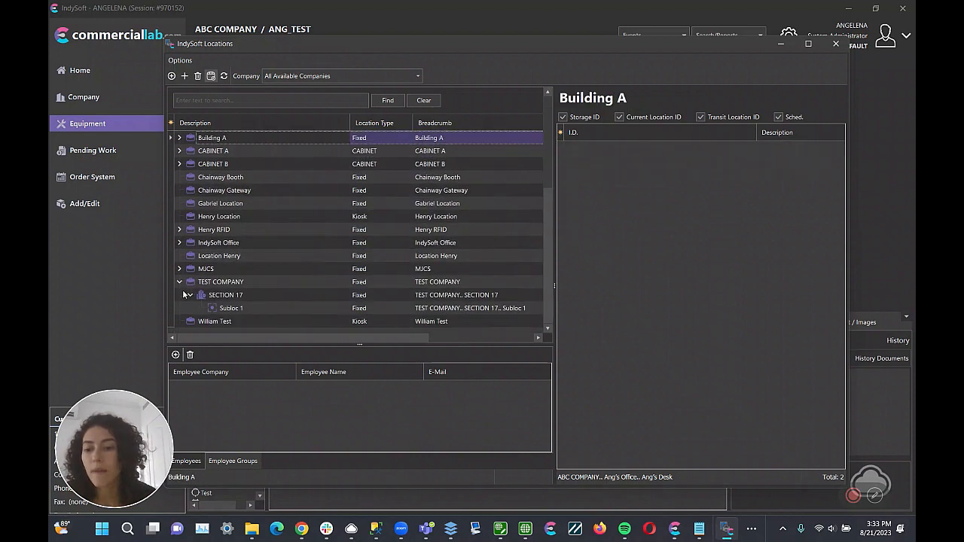
pyautogui.click(248, 282)
pyautogui.rightClick(262, 288)
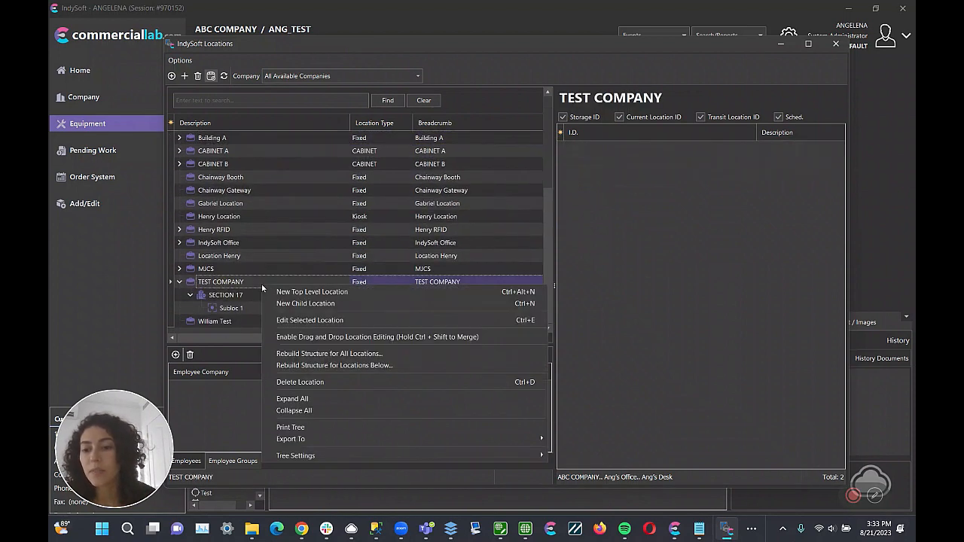
pyautogui.click(297, 384)
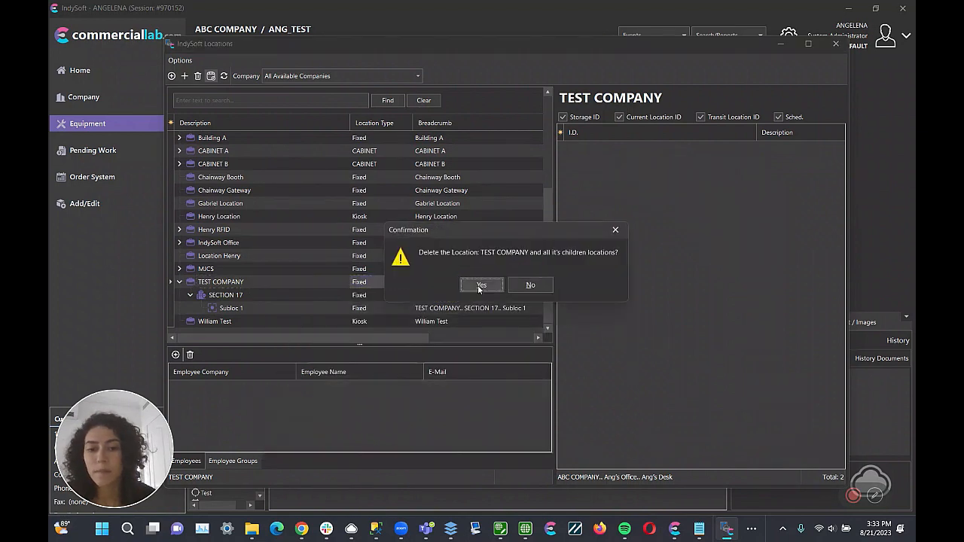
pyautogui.click(479, 285)
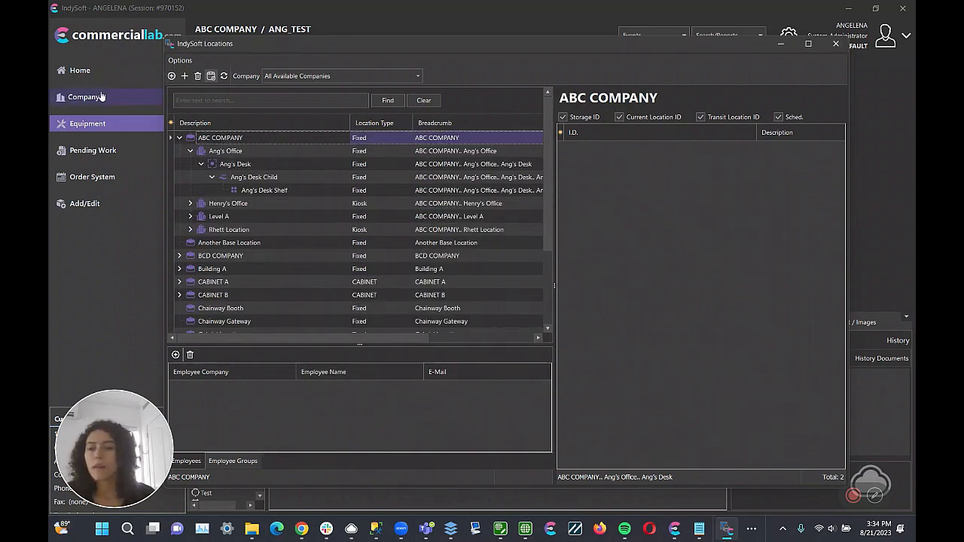
# - Try toggling the Use Unique Location Names and Base Level Location must be a Company preferences in Location Tree Setup, and cancel
pyautogui.click(256, 101)
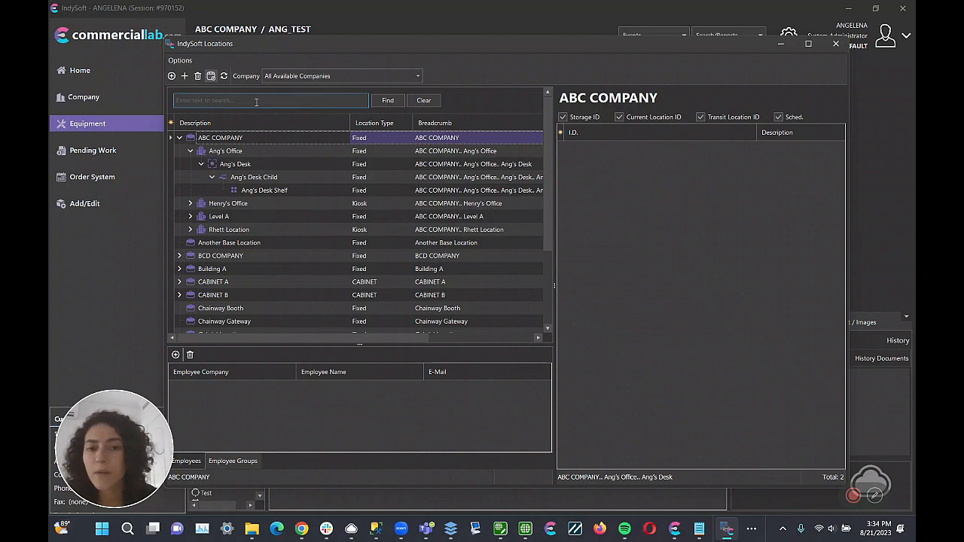
pyautogui.click(180, 61)
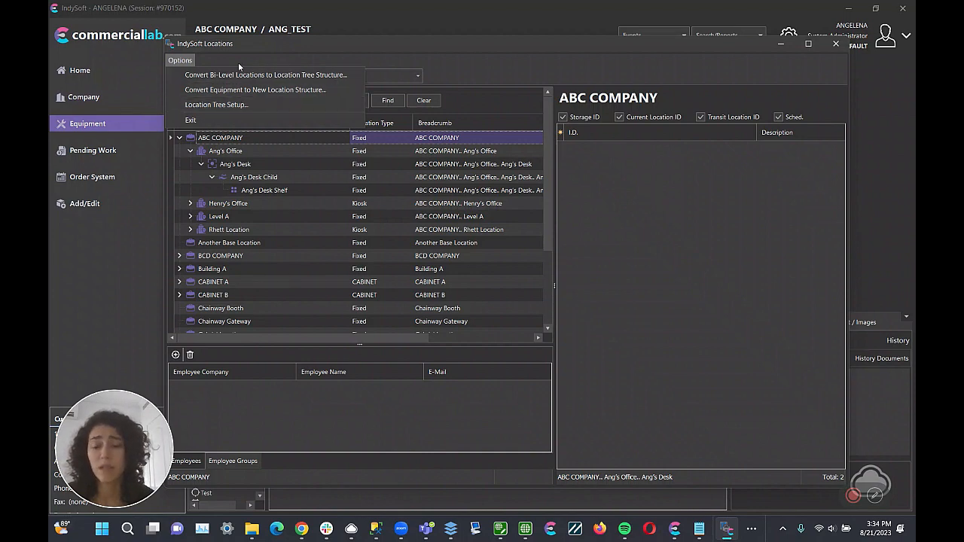
pyautogui.click(307, 104)
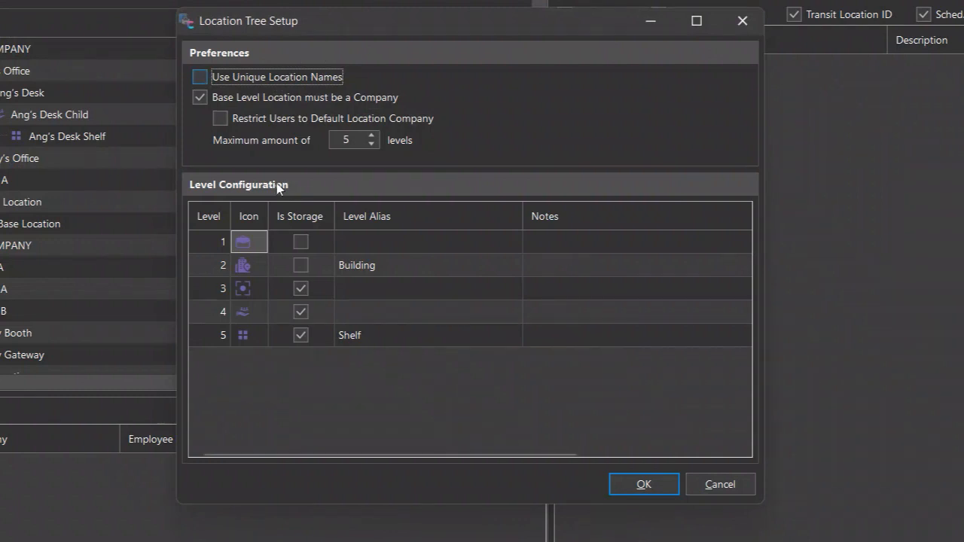
pyautogui.click(198, 77)
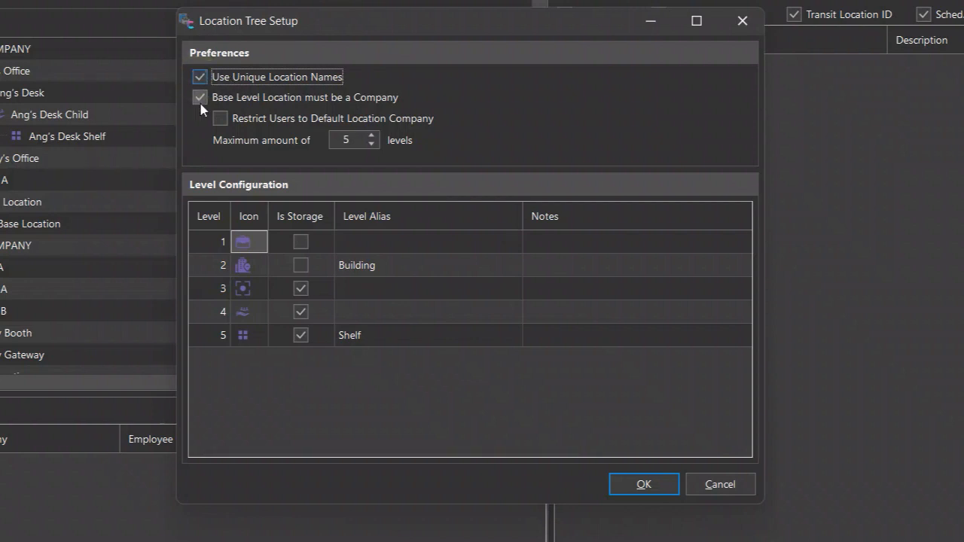
pyautogui.click(200, 77)
pyautogui.click(201, 99)
pyautogui.click(201, 99)
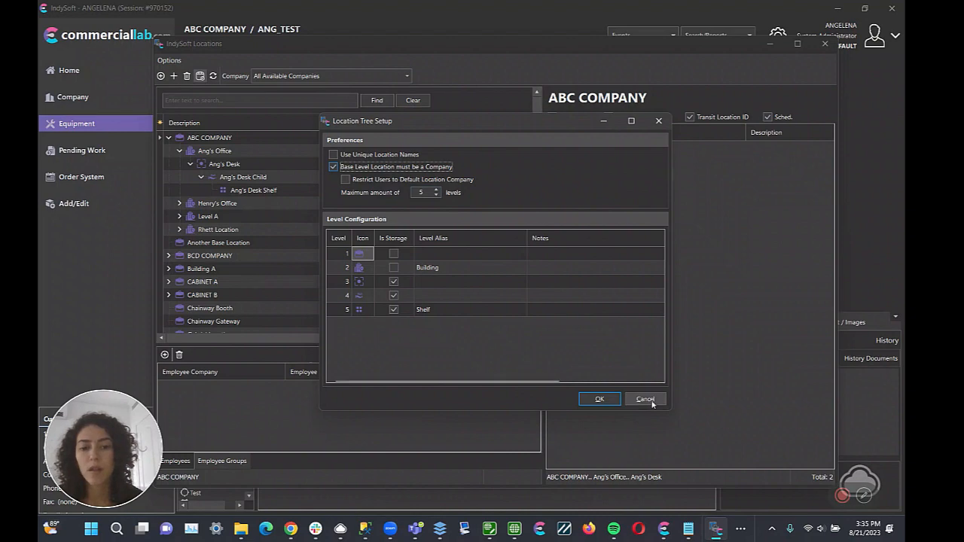
pyautogui.click(653, 404)
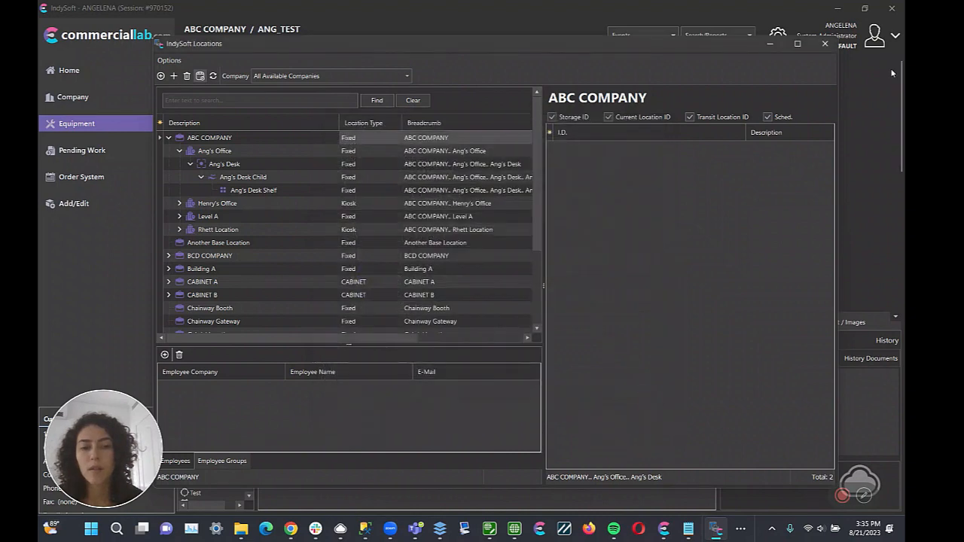
# - Check the available default companies for Locations in the User/Location Settings, and cancel without saving
pyautogui.click(769, 44)
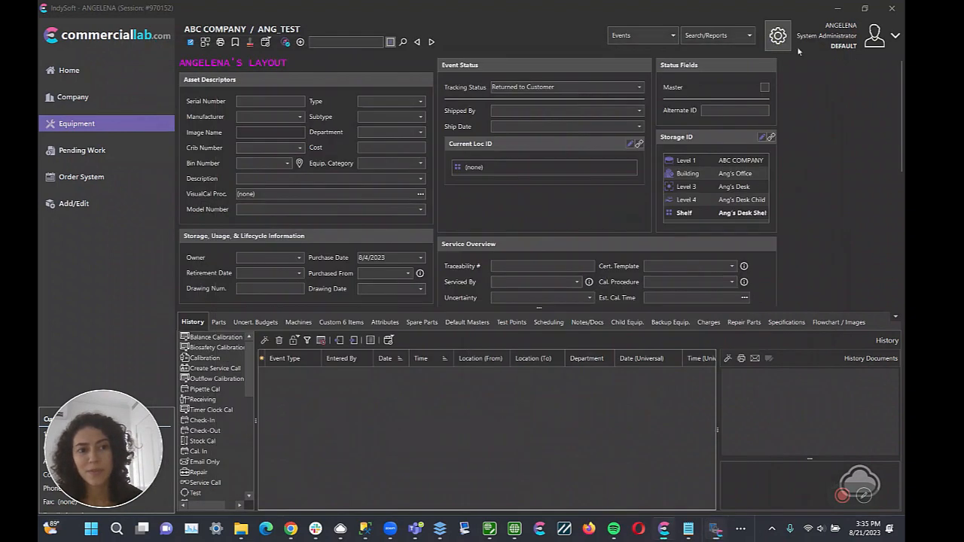
pyautogui.click(874, 36)
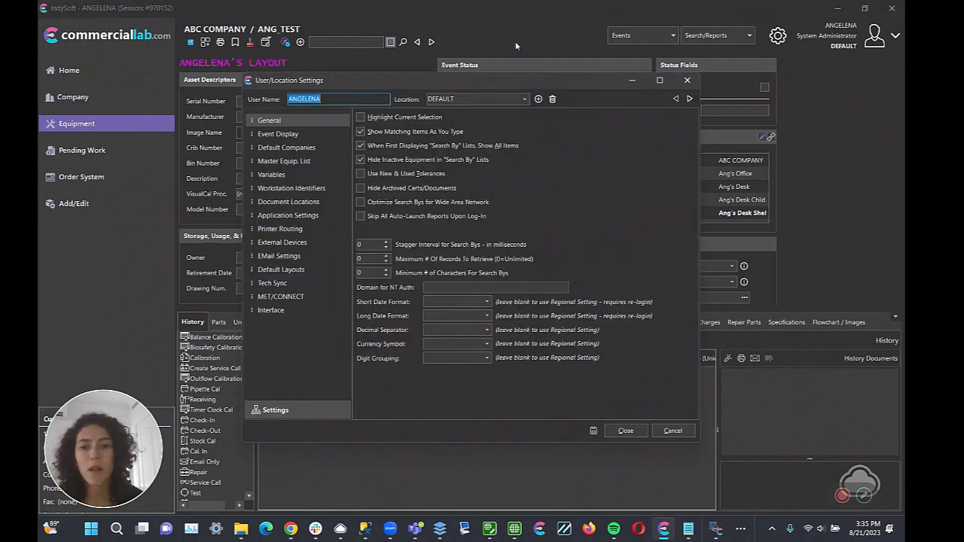
pyautogui.click(304, 149)
pyautogui.click(453, 272)
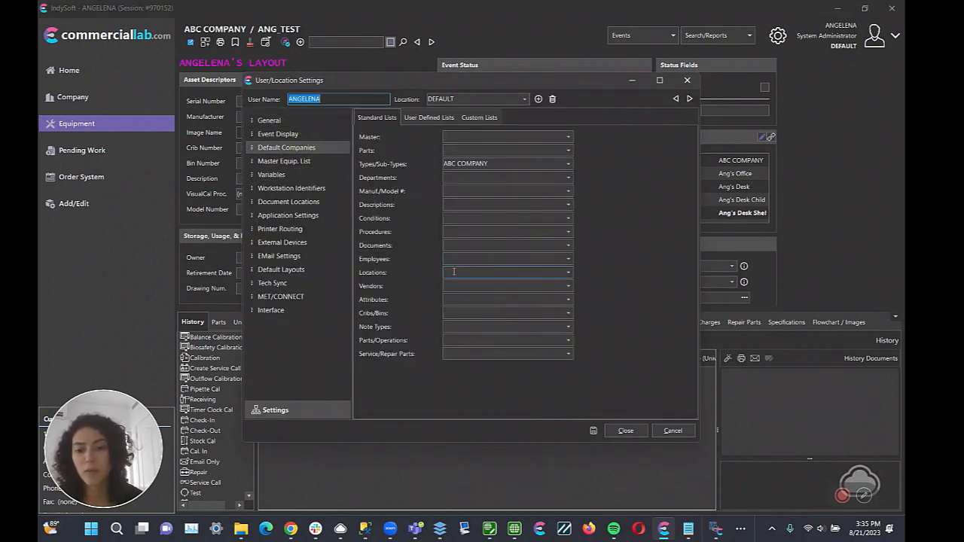
pyautogui.click(569, 272)
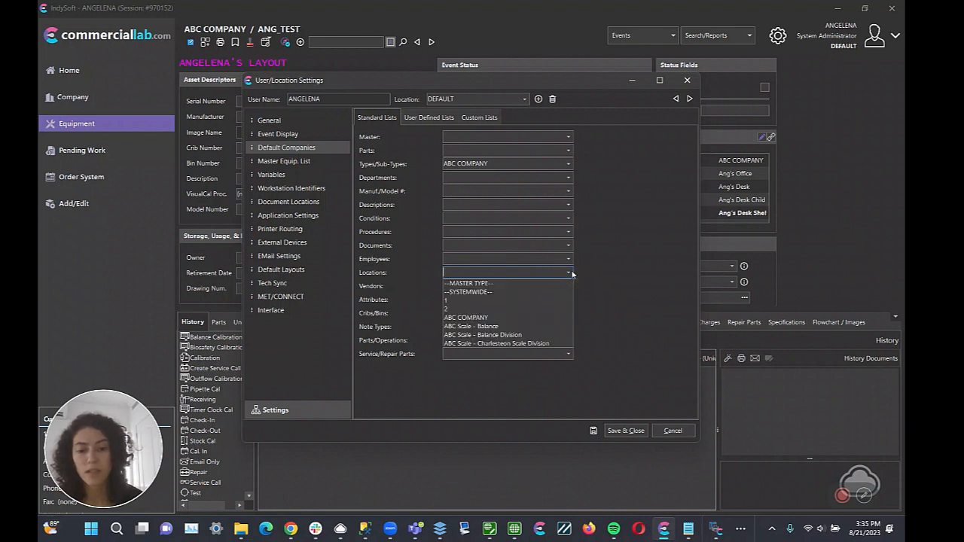
pyautogui.click(569, 272)
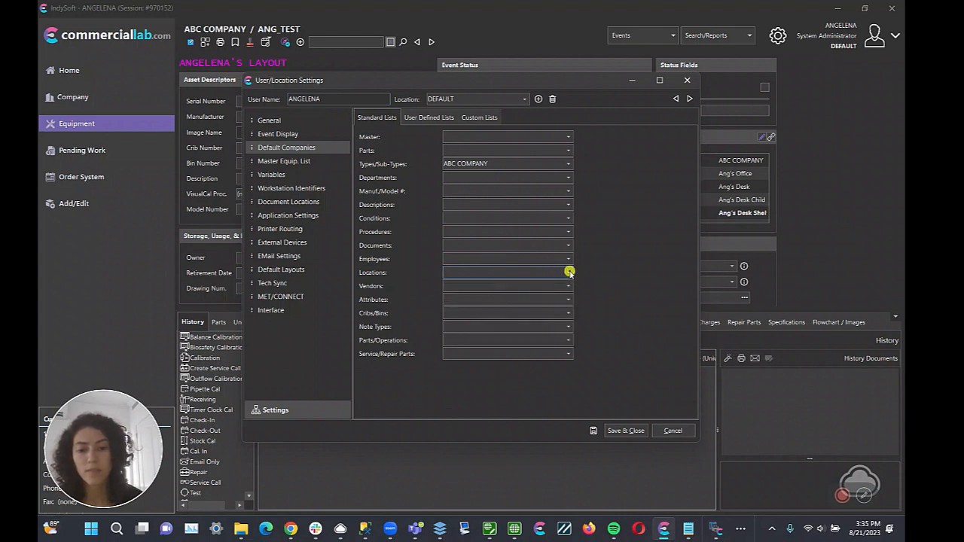
pyautogui.click(672, 430)
# - Raise the maximum number of location levels to 10 in Location Tree Setup and enlarge the dialog to show all level rows
pyautogui.click(716, 529)
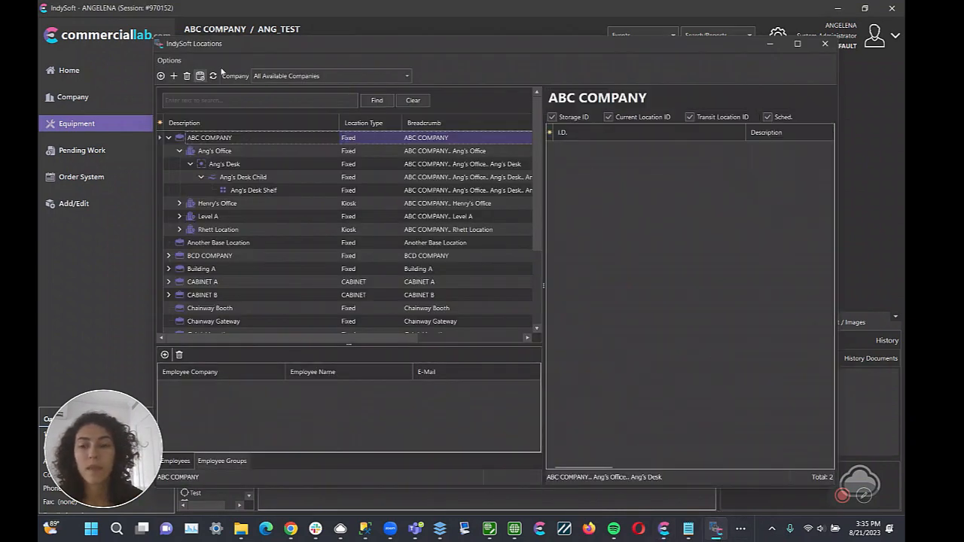
pyautogui.click(169, 60)
pyautogui.click(204, 103)
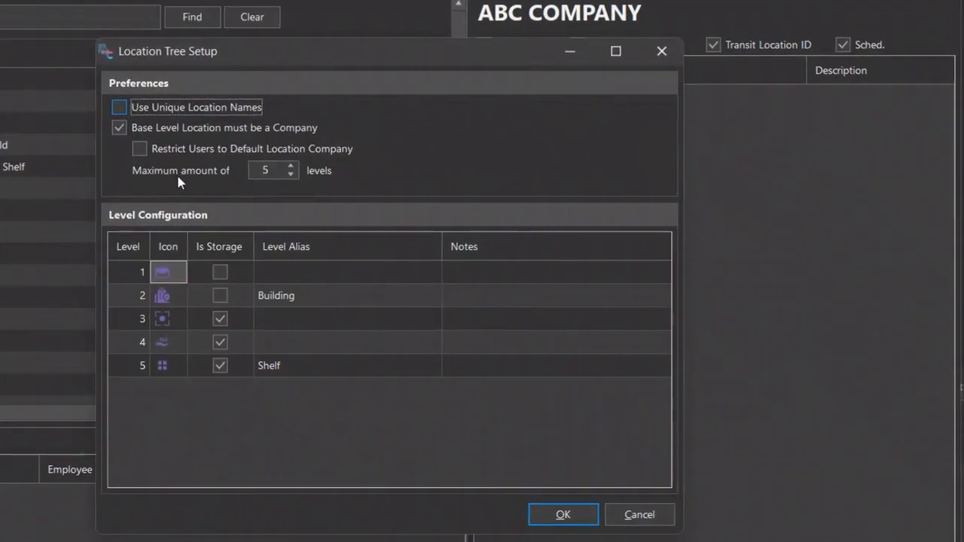
pyautogui.click(290, 167)
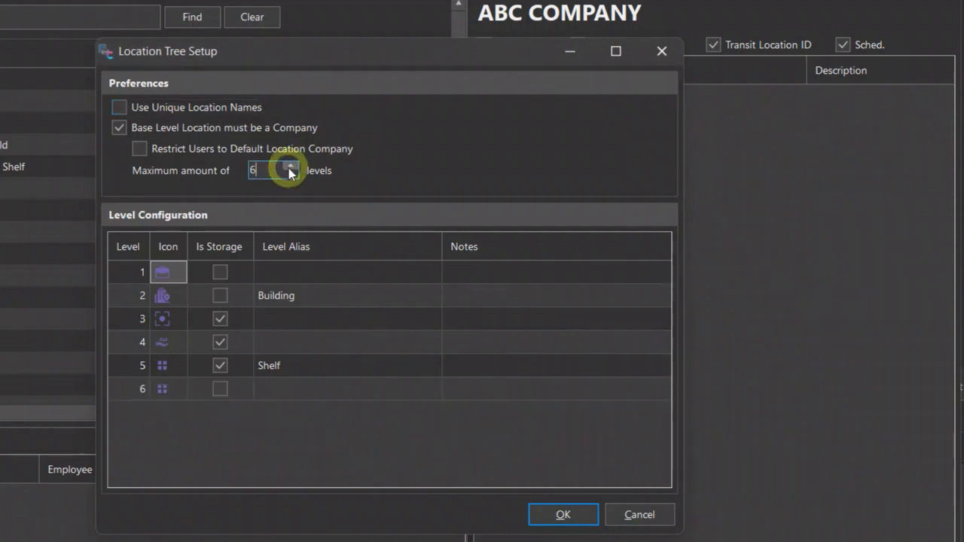
pyautogui.click(290, 166)
pyautogui.click(289, 167)
pyautogui.click(292, 168)
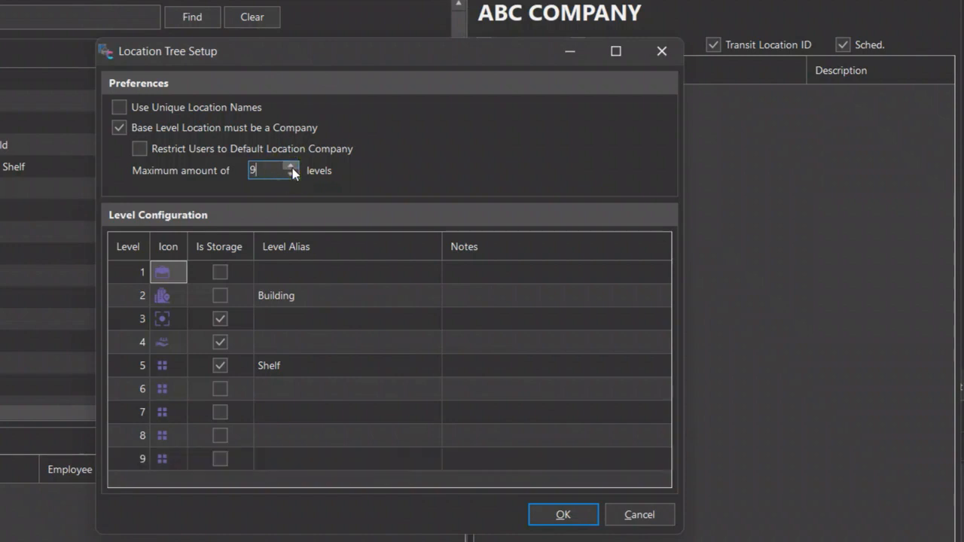
pyautogui.click(292, 168)
pyautogui.click(444, 535)
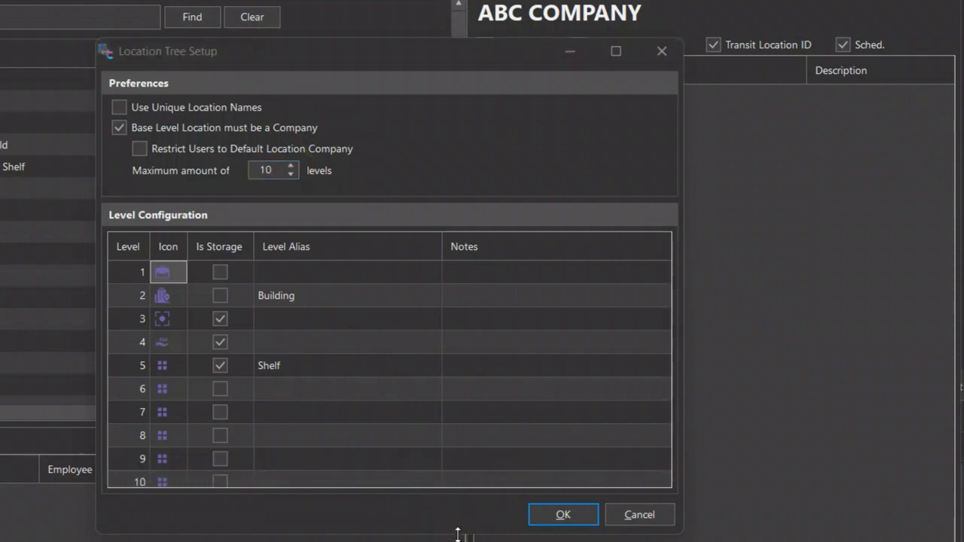
pyautogui.moveTo(457, 535); pyautogui.dragTo(457, 541)
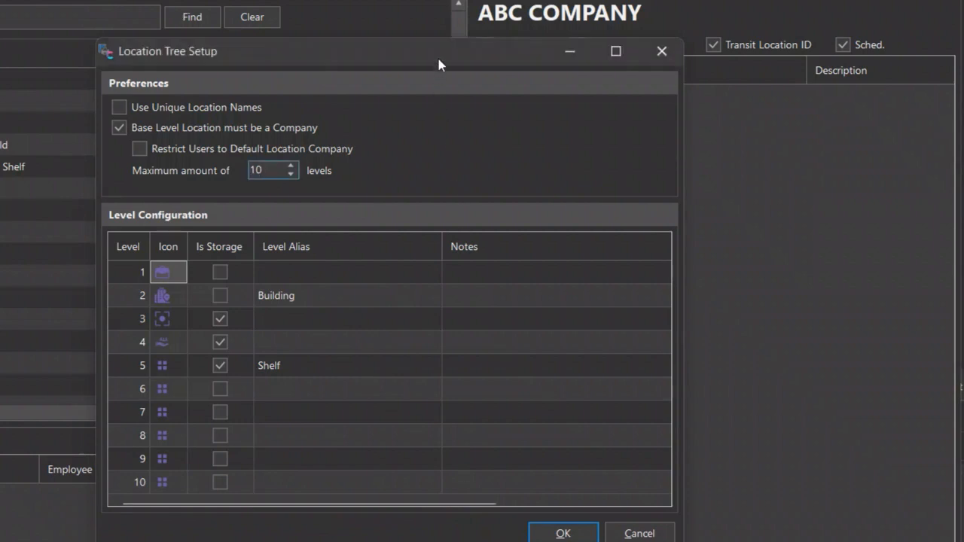
# - Move the Location Tree Setup dialog and set the maximum amount of location levels to 5
pyautogui.moveTo(437, 55); pyautogui.dragTo(510, 44)
pyautogui.moveTo(341, 159); pyautogui.dragTo(290, 148)
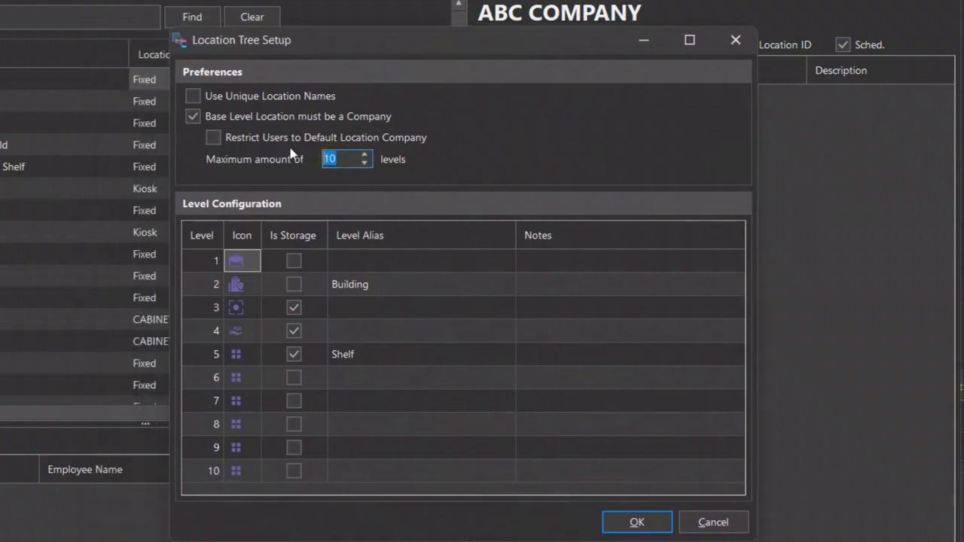
pyautogui.write('5')
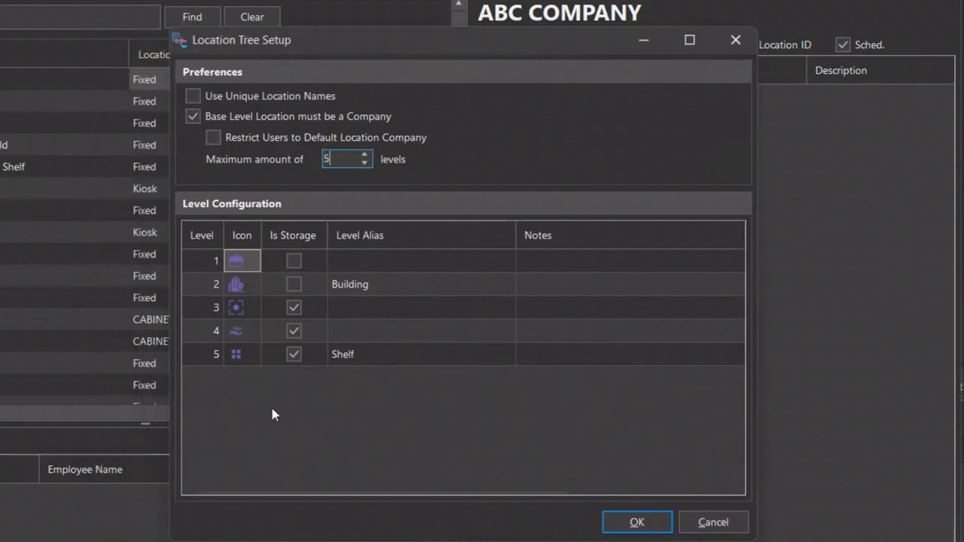
pyautogui.click(339, 439)
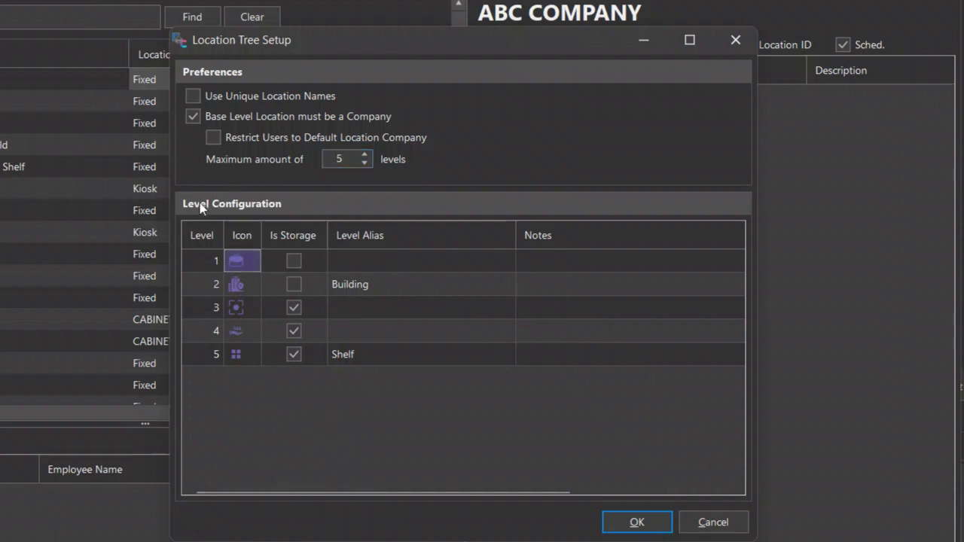
# - Check the icon choices for the location levels, including the Building level, and save the Location Tree Setup
pyautogui.click(253, 261)
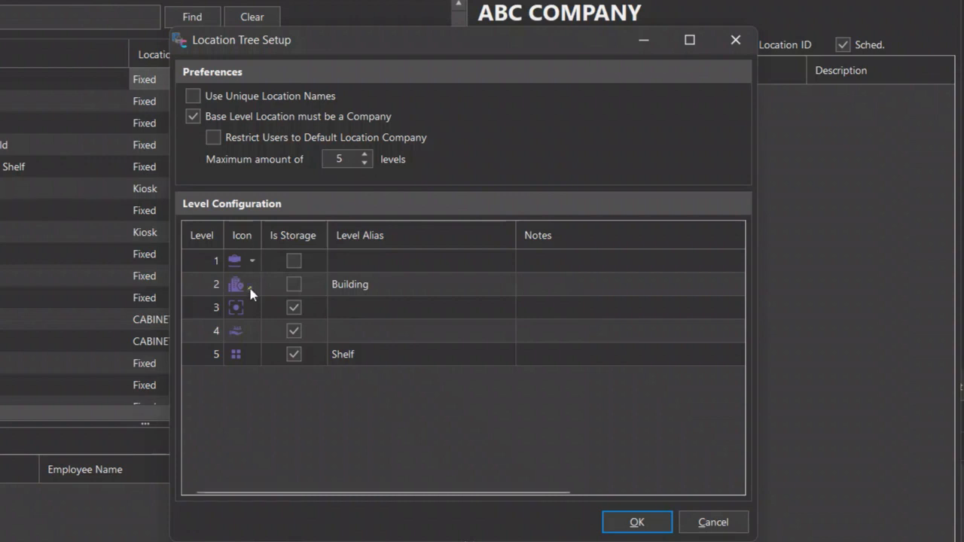
pyautogui.click(252, 313)
pyautogui.click(253, 330)
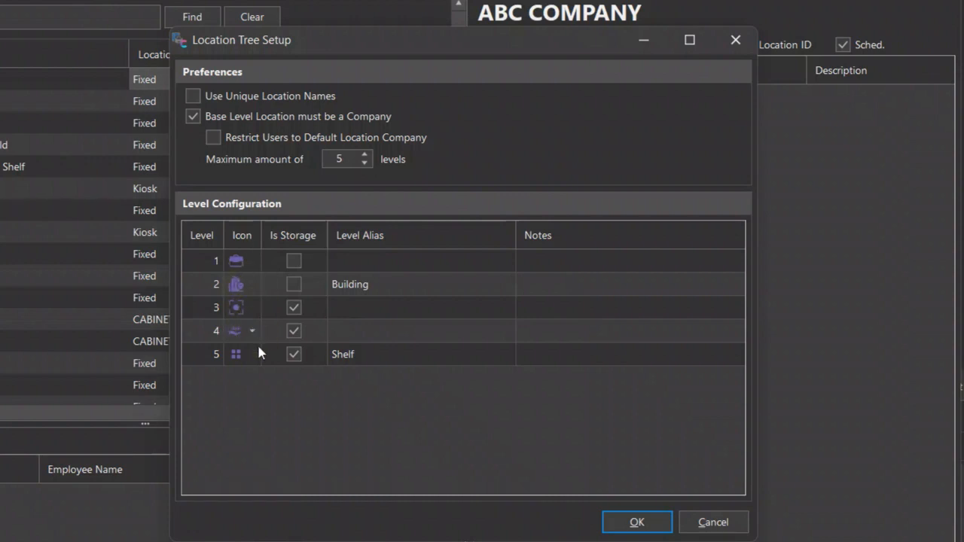
pyautogui.click(253, 355)
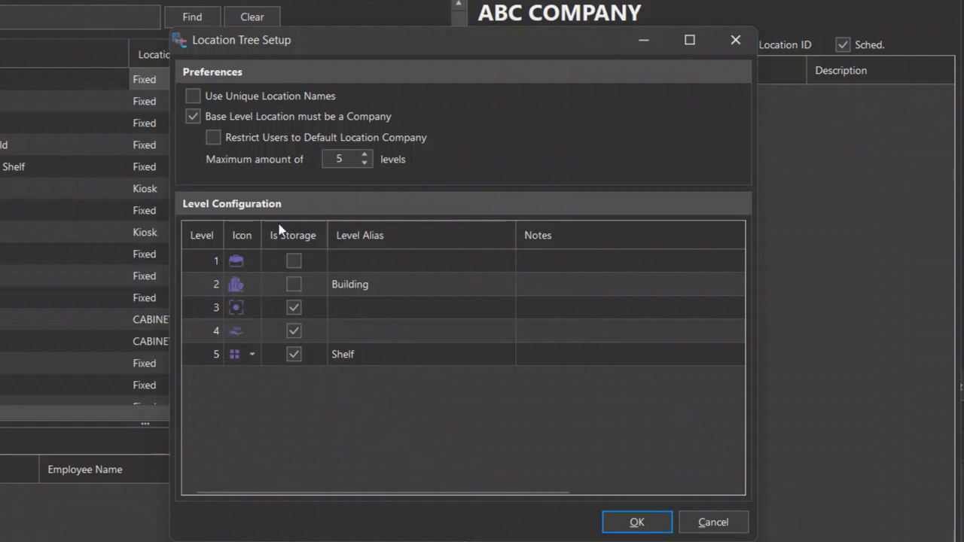
pyautogui.click(254, 286)
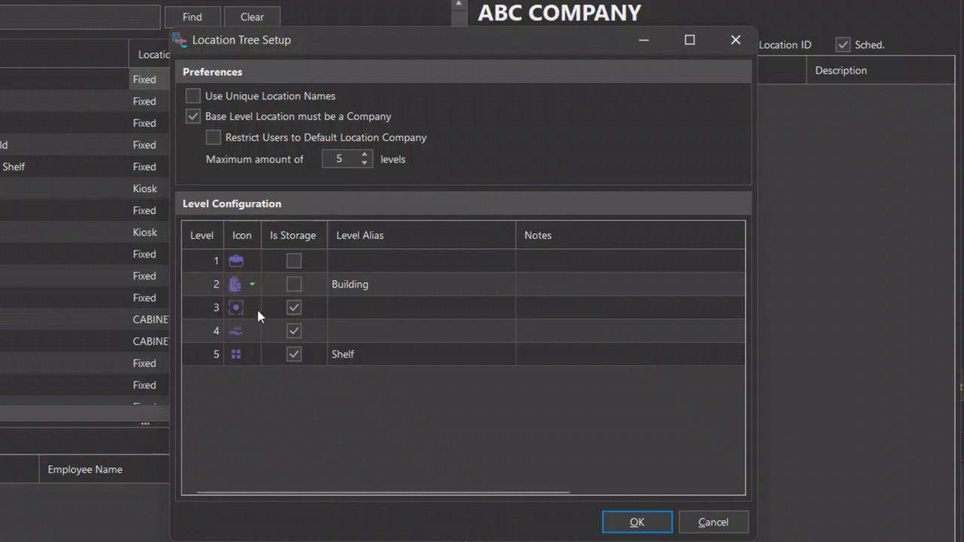
pyautogui.click(252, 284)
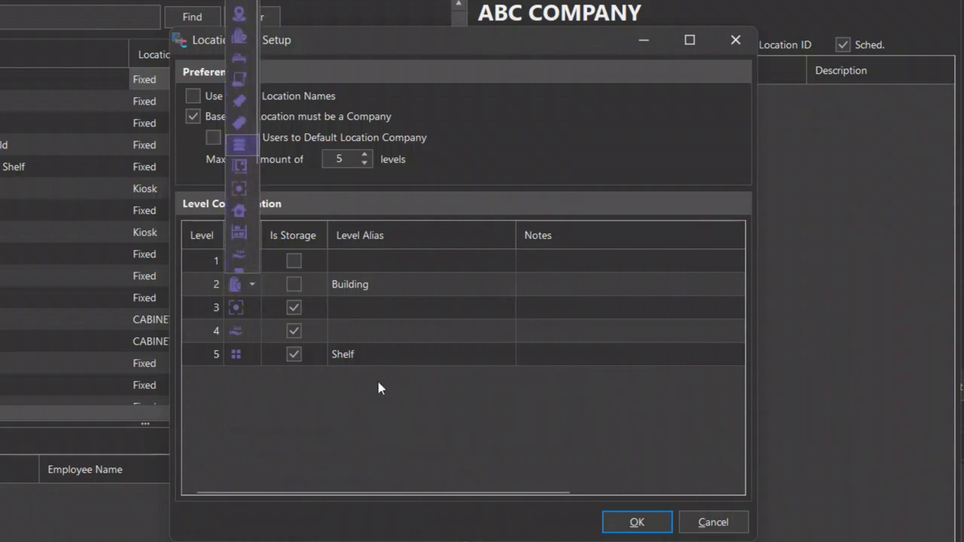
pyautogui.click(354, 405)
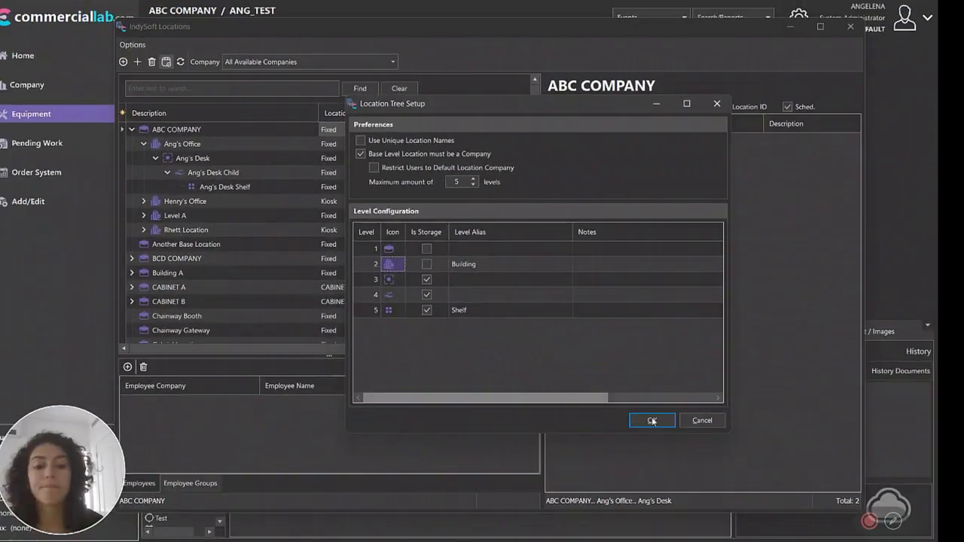
pyautogui.click(637, 523)
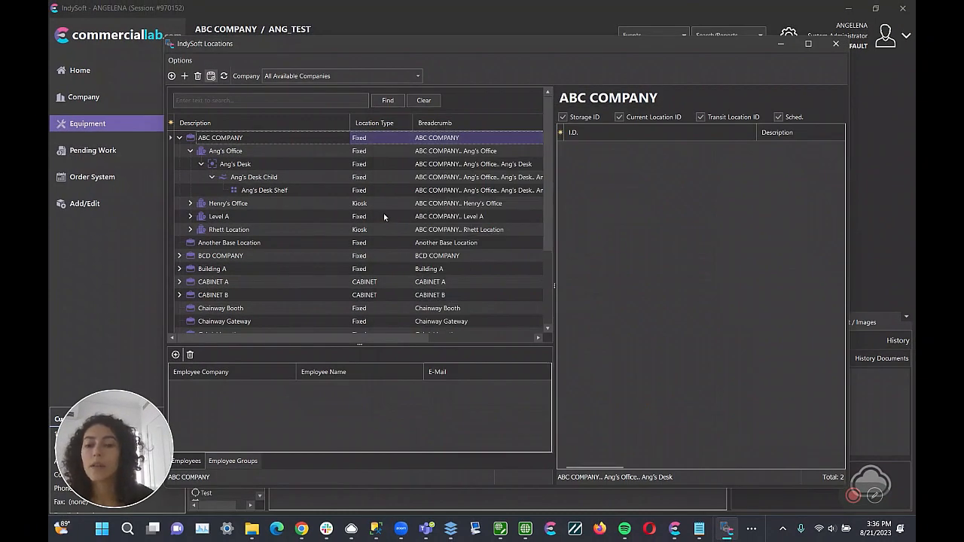
# - Start converting bi-level locations to the location tree structure, with Locations and SubLocations as the structure and TEST COMPANY as the company
pyautogui.click(320, 229)
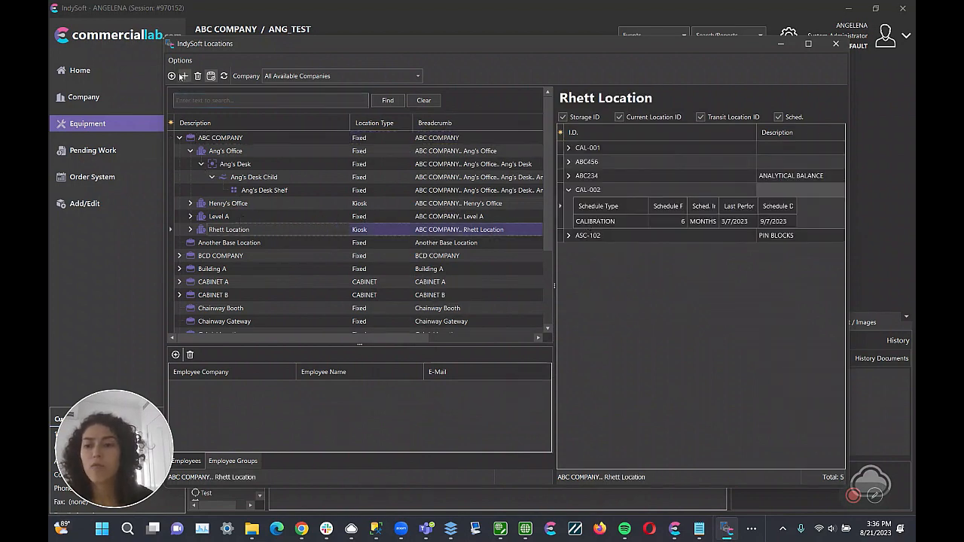
pyautogui.click(181, 61)
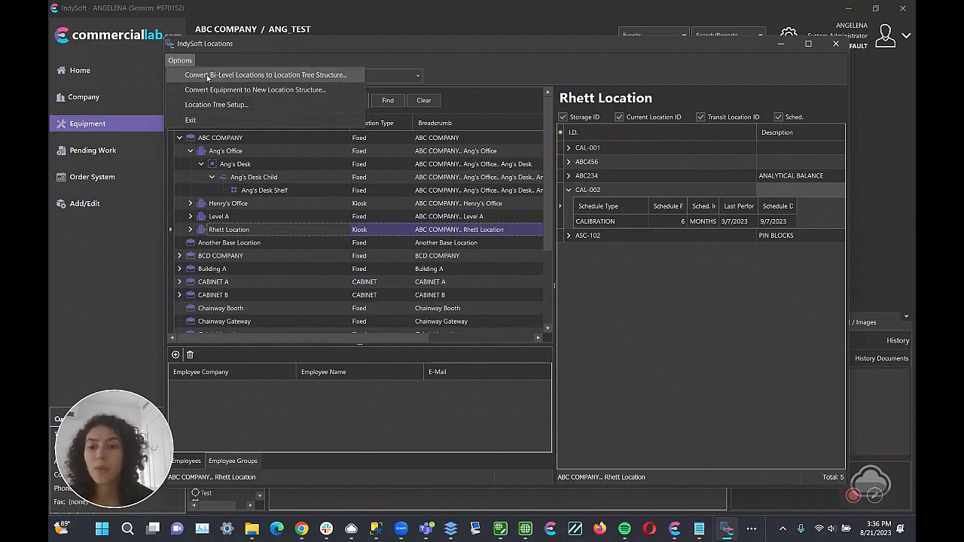
pyautogui.click(206, 75)
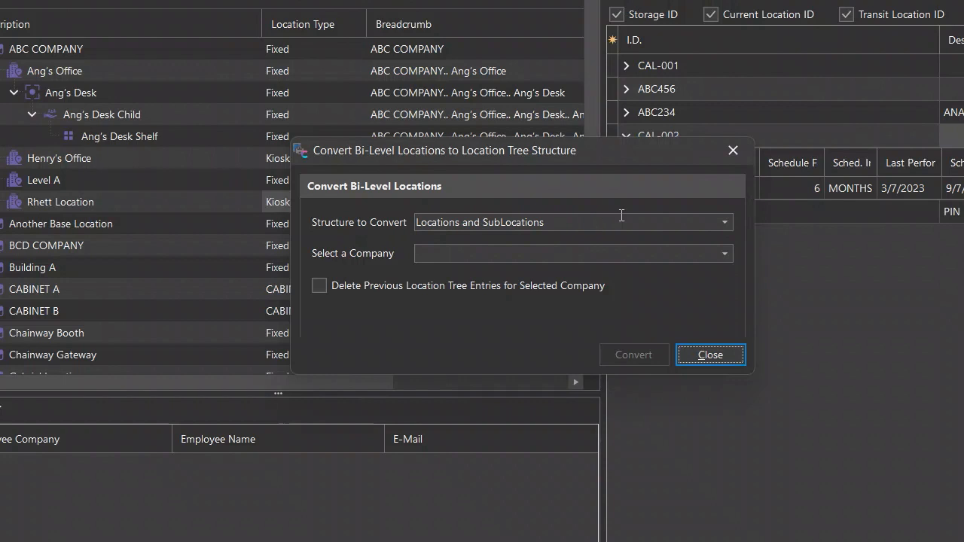
pyautogui.click(722, 222)
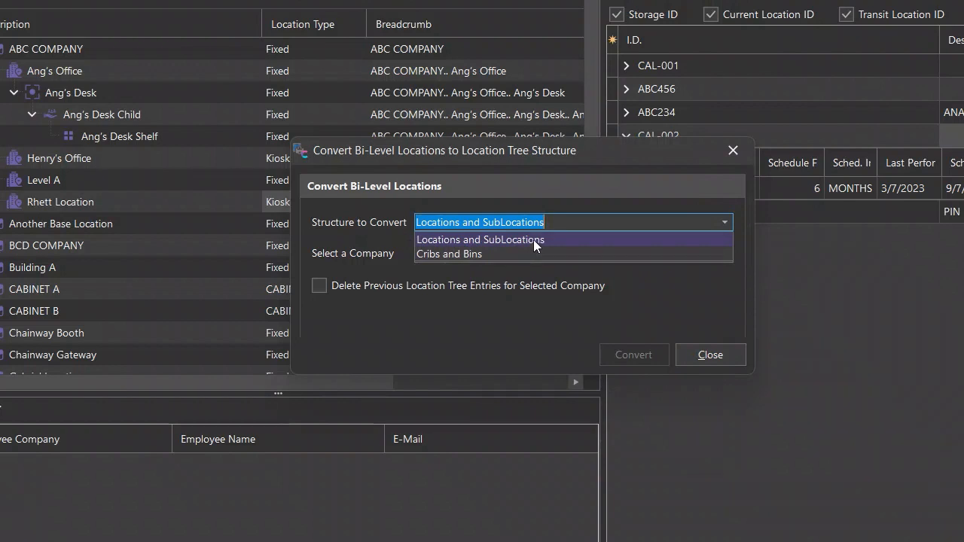
pyautogui.click(489, 239)
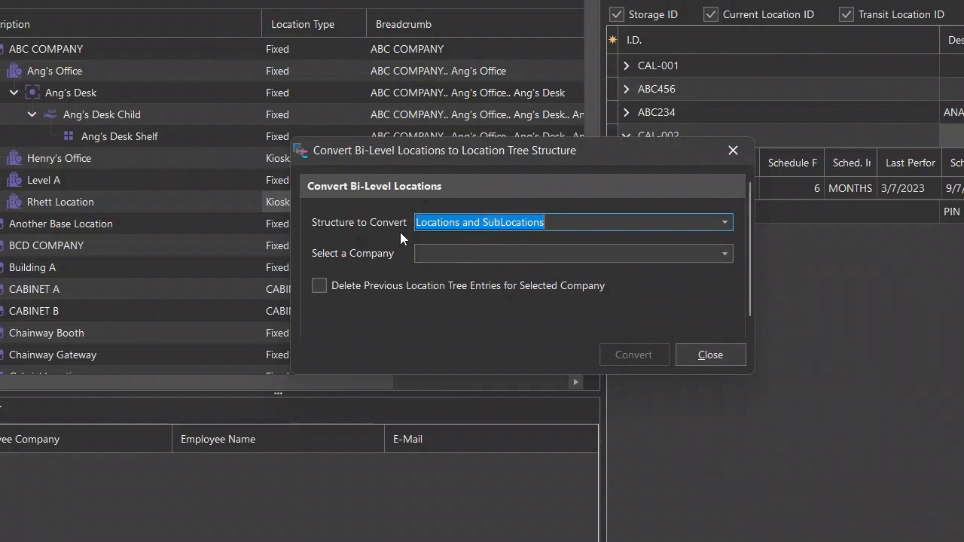
pyautogui.click(452, 253)
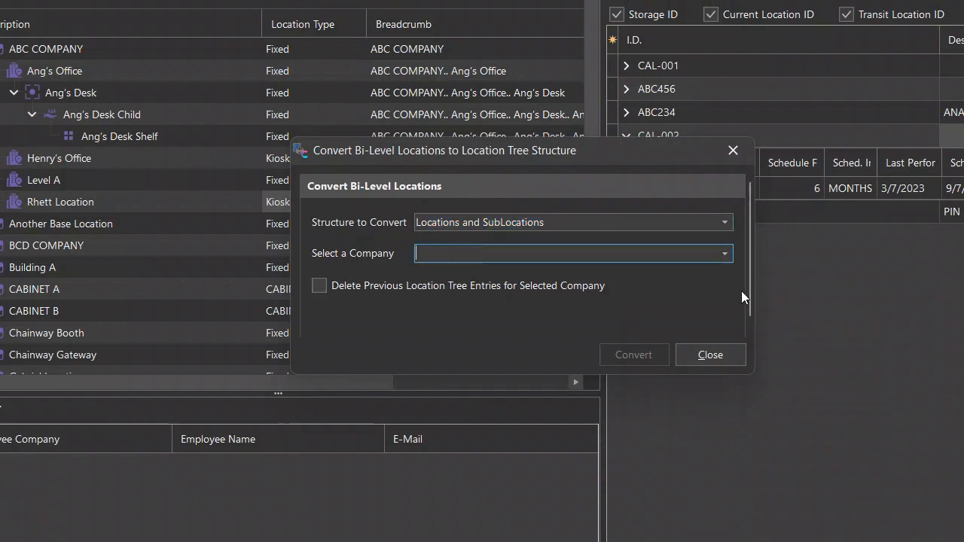
pyautogui.click(724, 253)
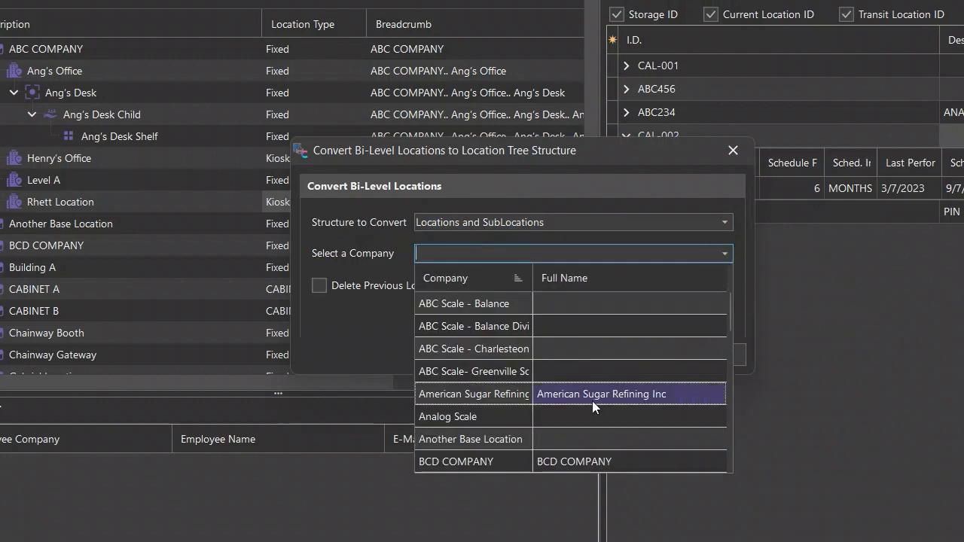
pyautogui.scroll(-4, 573, 395)
pyautogui.scroll(-3, 560, 391)
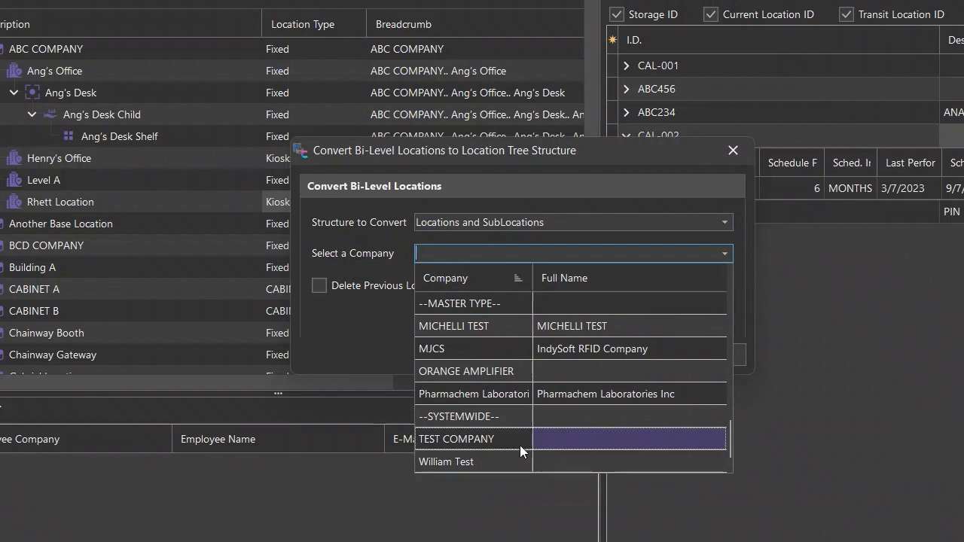
pyautogui.click(499, 442)
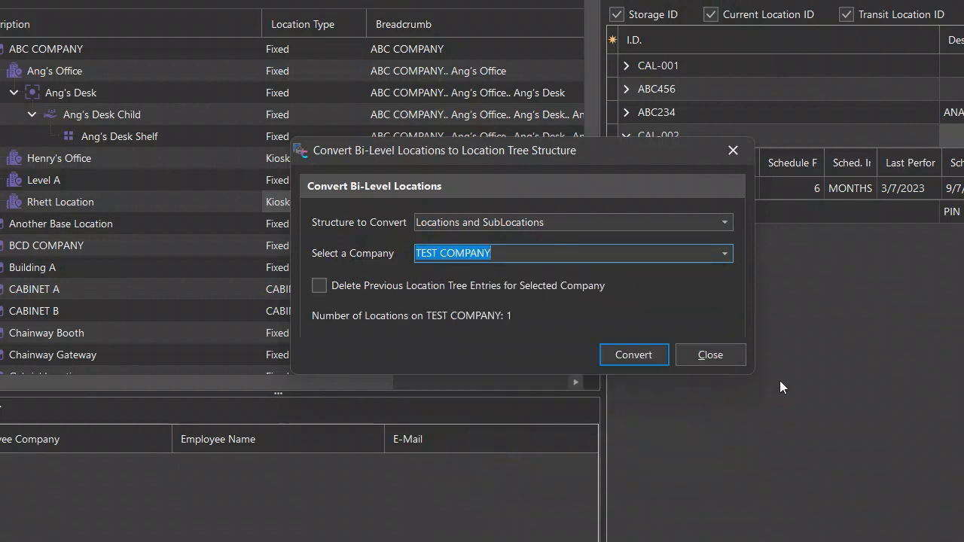
# - Enlarge the conversion dialog, enable deleting previous location tree entries for TEST COMPANY, and run the conversion
pyautogui.moveTo(753, 374)
pyautogui.mouseDown()
pyautogui.moveTo(761, 405)
pyautogui.moveTo(762, 390)
pyautogui.mouseUp()
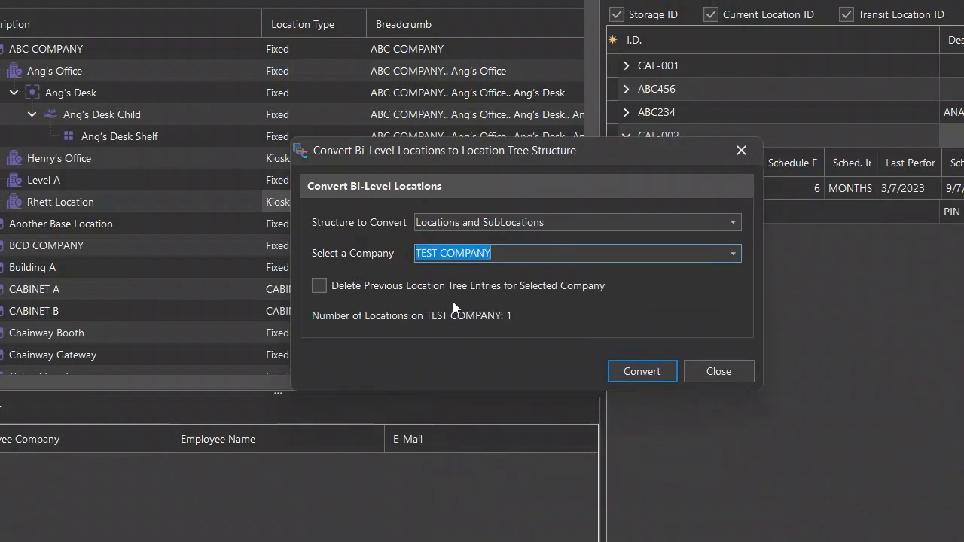
pyautogui.click(510, 254)
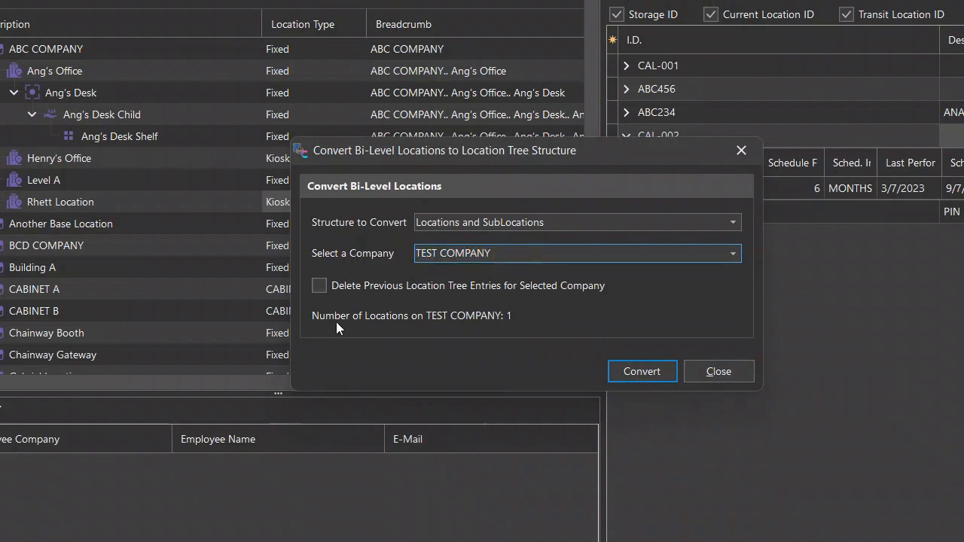
pyautogui.click(320, 287)
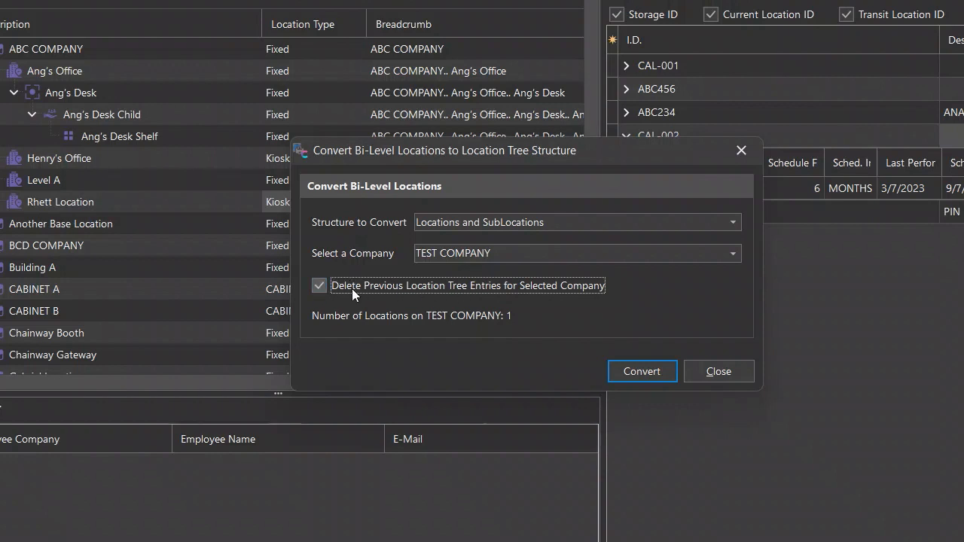
pyautogui.click(631, 368)
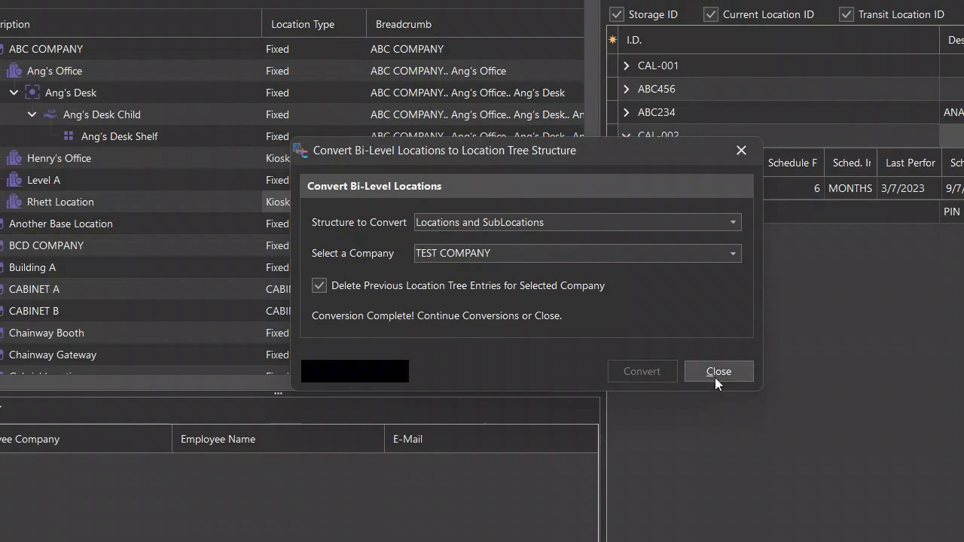
# - Convert the Locations and SubLocations of BCD COMPANY to the location tree structure and close the conversion dialog
pyautogui.click(732, 258)
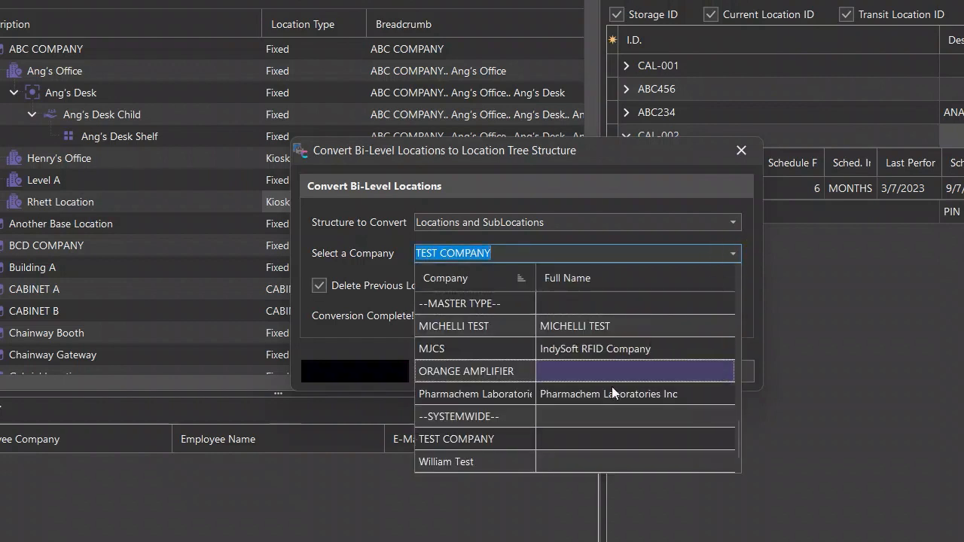
pyautogui.click(529, 458)
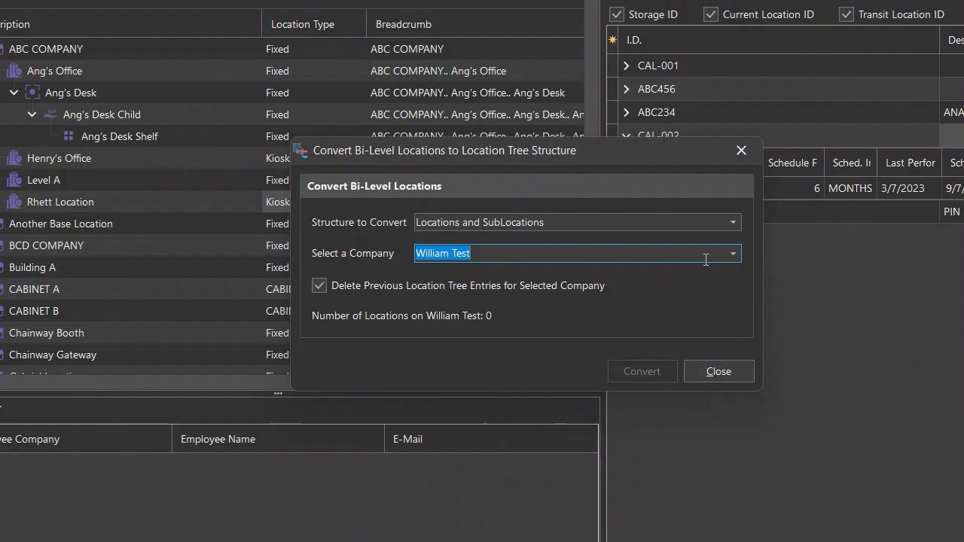
pyautogui.scroll(-4, 697, 247)
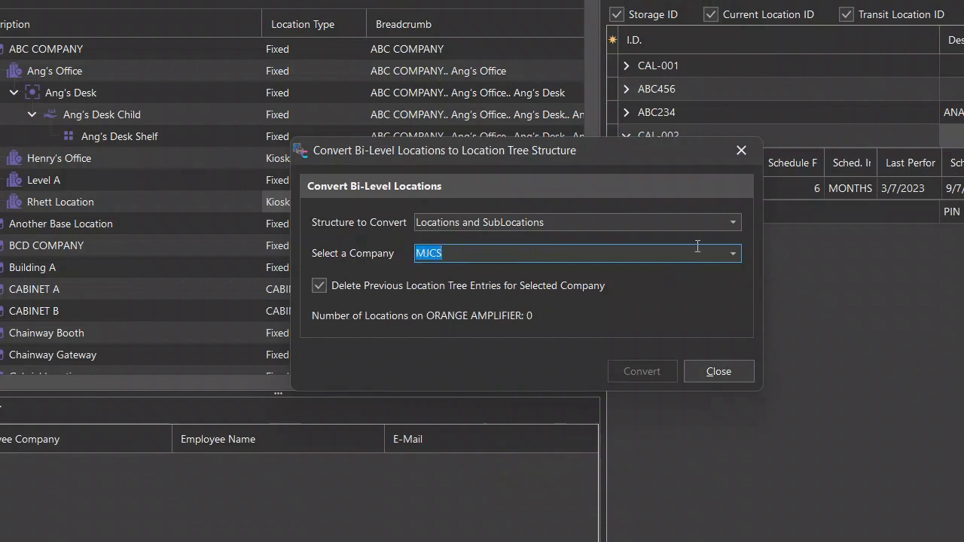
pyautogui.scroll(8, 697, 246)
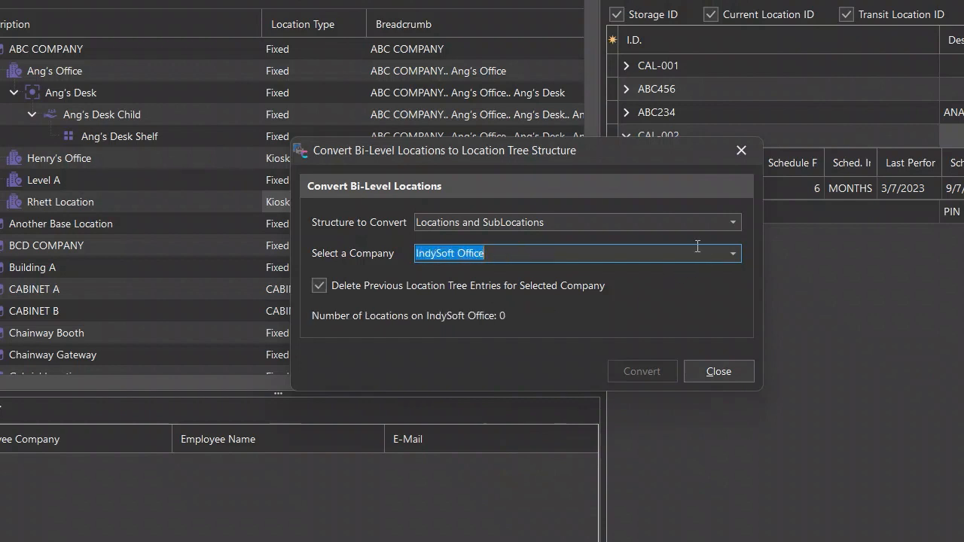
pyautogui.scroll(8, 697, 246)
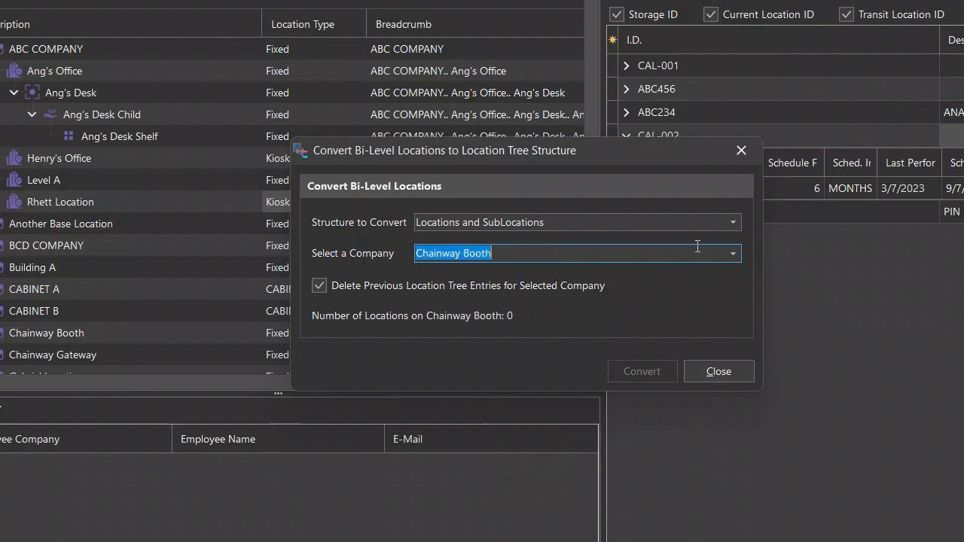
pyautogui.scroll(2, 698, 246)
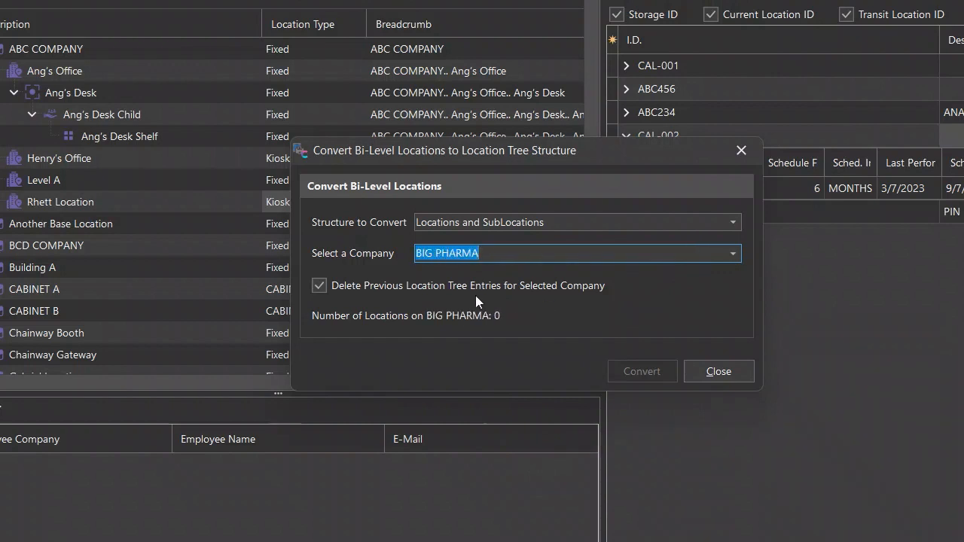
pyautogui.scroll(2, 554, 288)
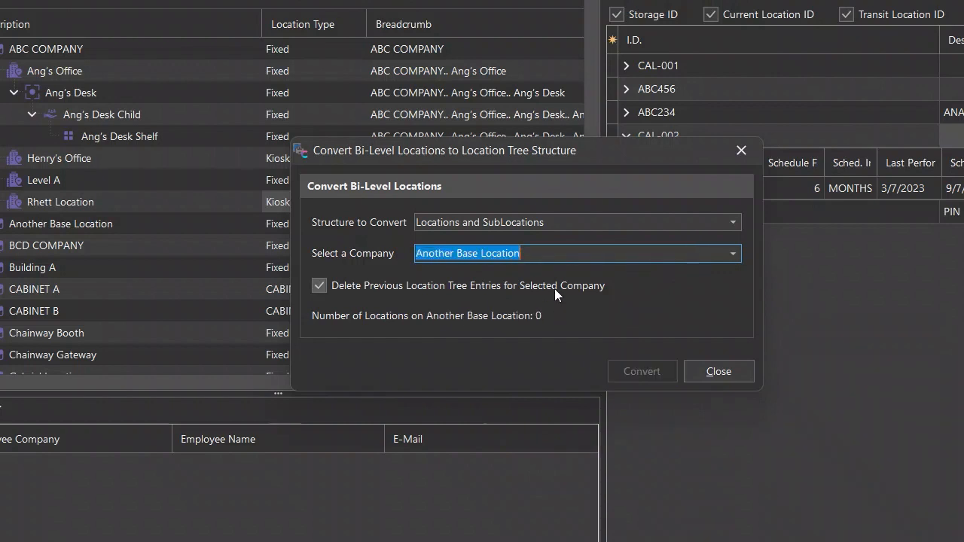
pyautogui.scroll(-1, 554, 288)
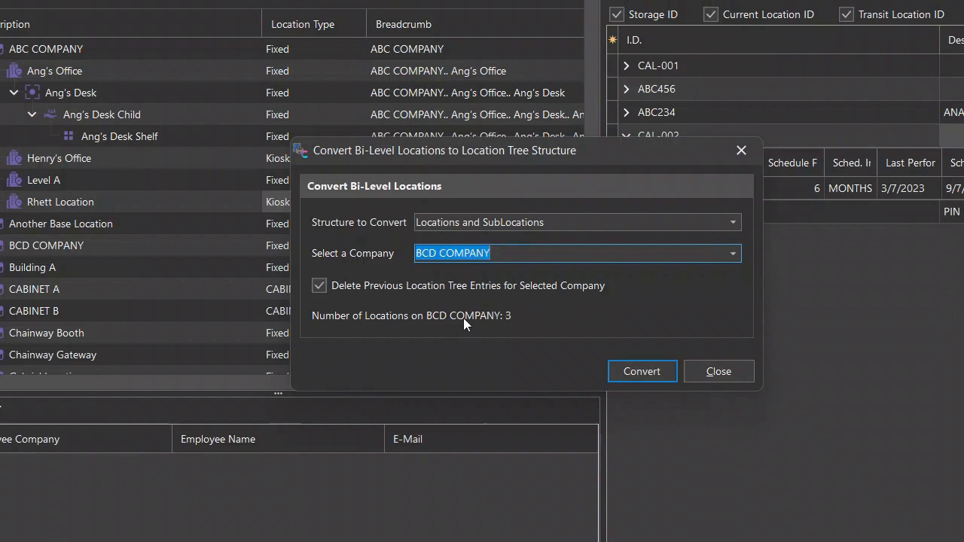
pyautogui.click(726, 222)
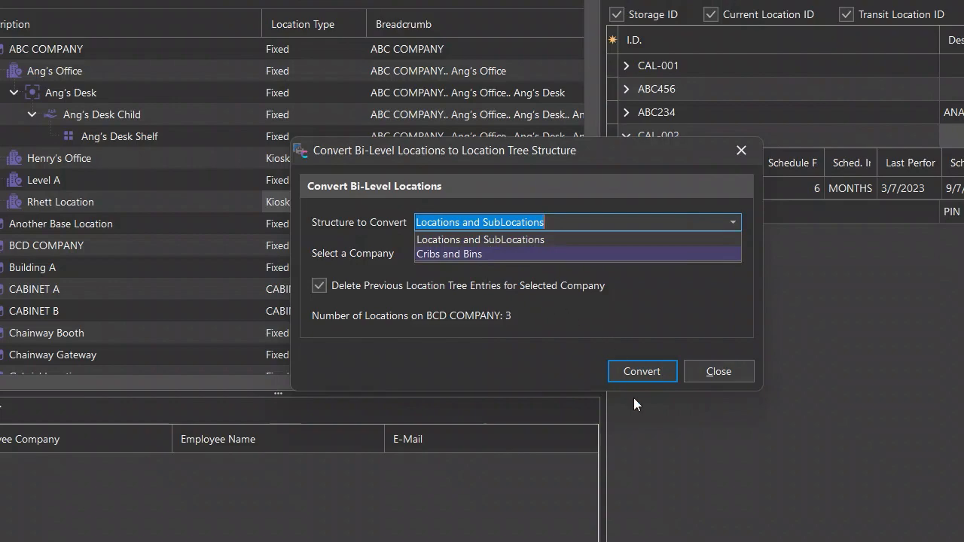
pyautogui.click(647, 374)
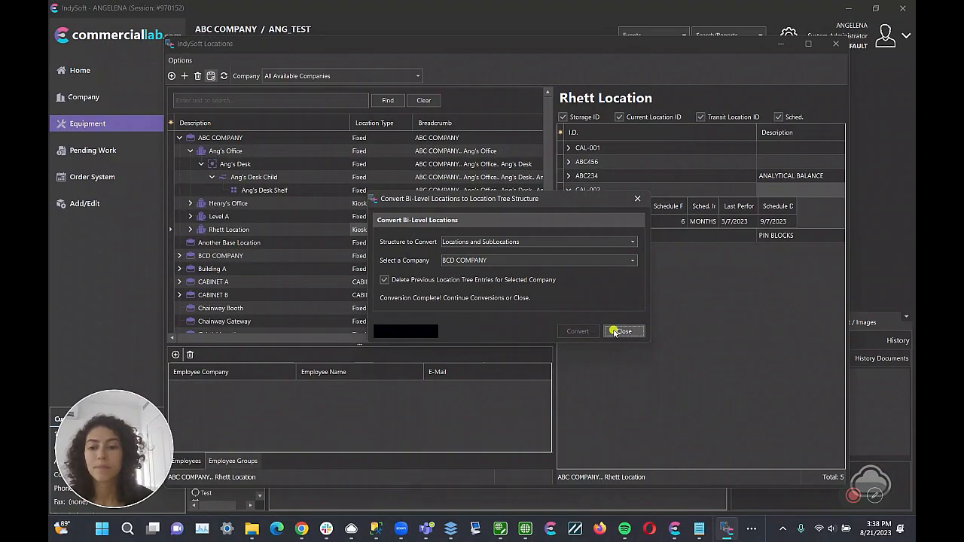
pyautogui.click(614, 331)
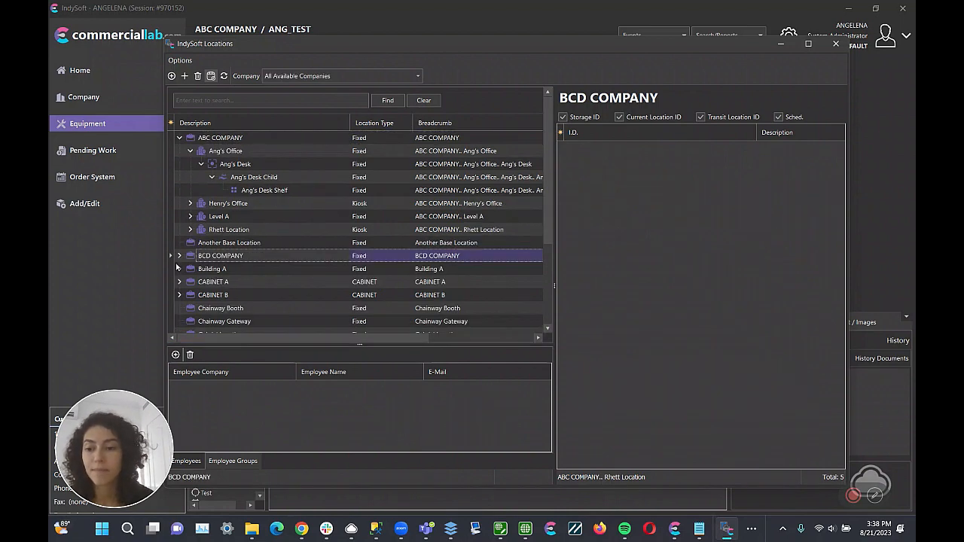
# - Expand BCD COMPANY with BCD Location 1 and BCD Location 2, and inspect the converted locations and sublocations
pyautogui.click(179, 256)
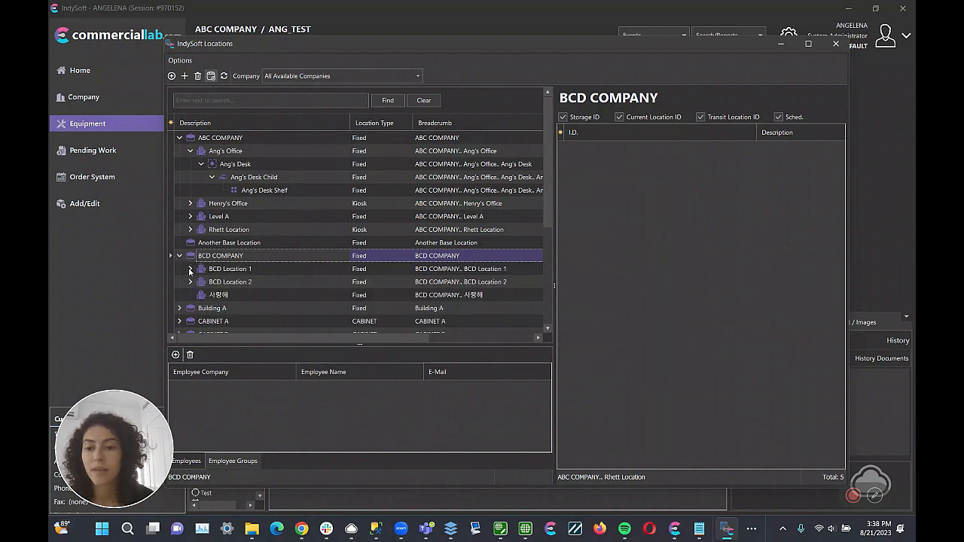
pyautogui.click(190, 269)
pyautogui.scroll(-1, 190, 272)
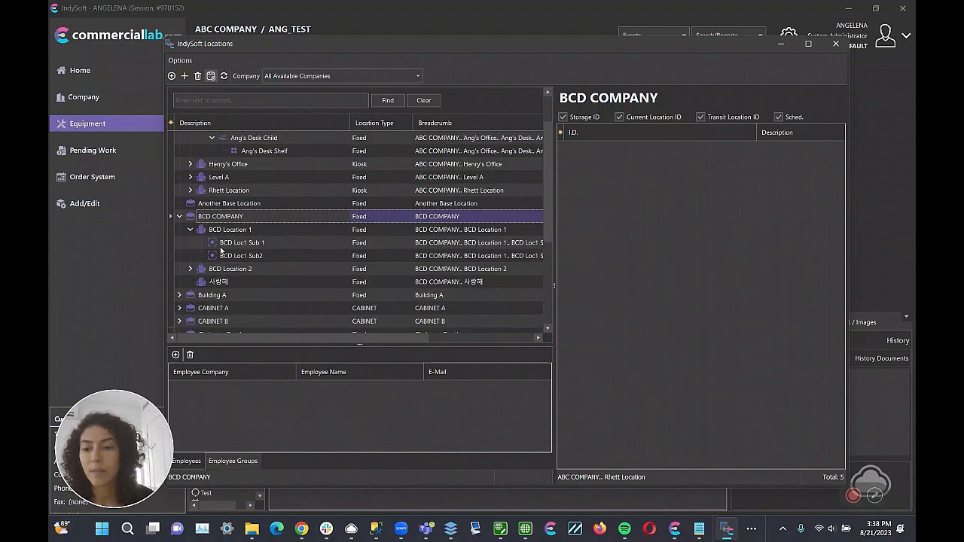
pyautogui.click(190, 270)
pyautogui.scroll(-1, 250, 275)
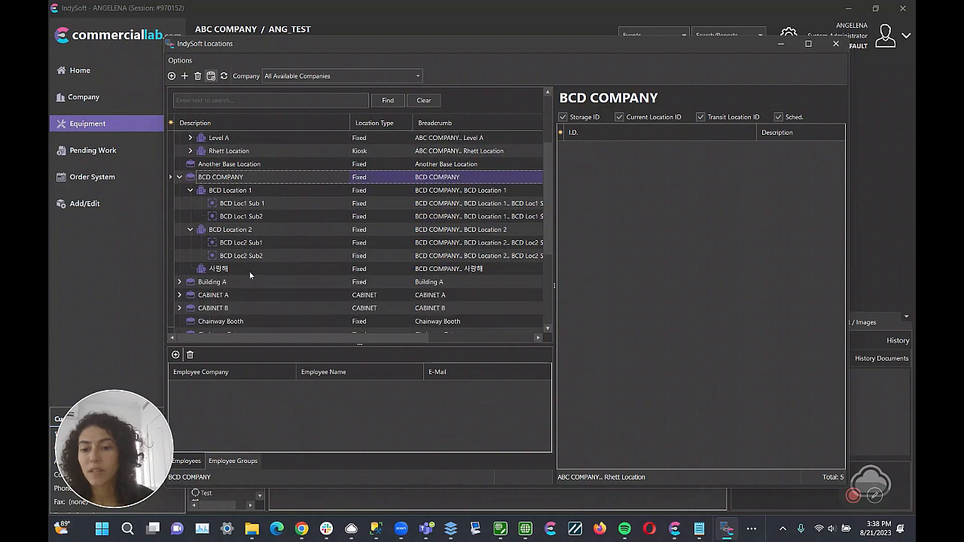
pyautogui.click(251, 269)
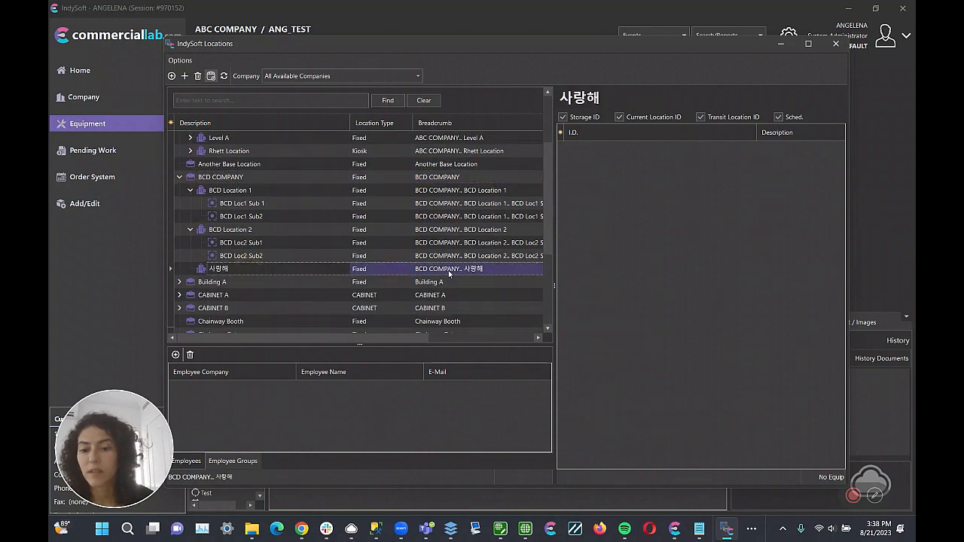
# - Expand TEST COMPANY and SECTION 17 in the location tree and select the Subloc 1 sublocation
pyautogui.scroll(-3, 283, 259)
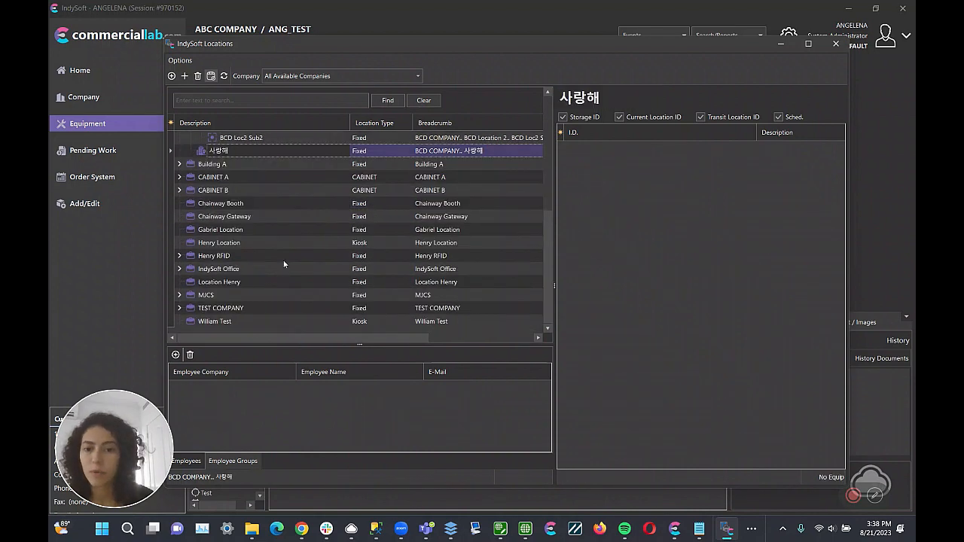
pyautogui.click(179, 308)
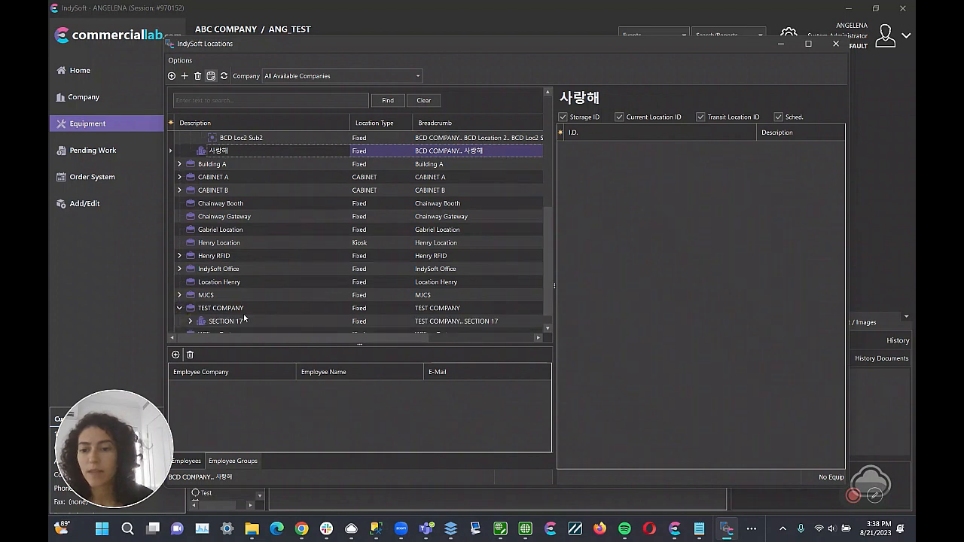
pyautogui.click(235, 308)
pyautogui.click(240, 324)
pyautogui.click(190, 321)
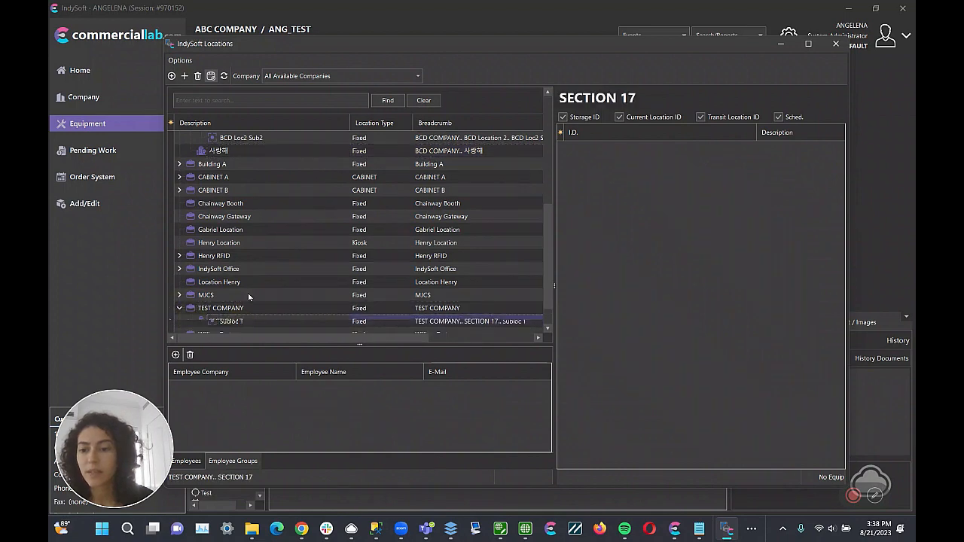
pyautogui.scroll(-1, 248, 292)
pyautogui.click(235, 309)
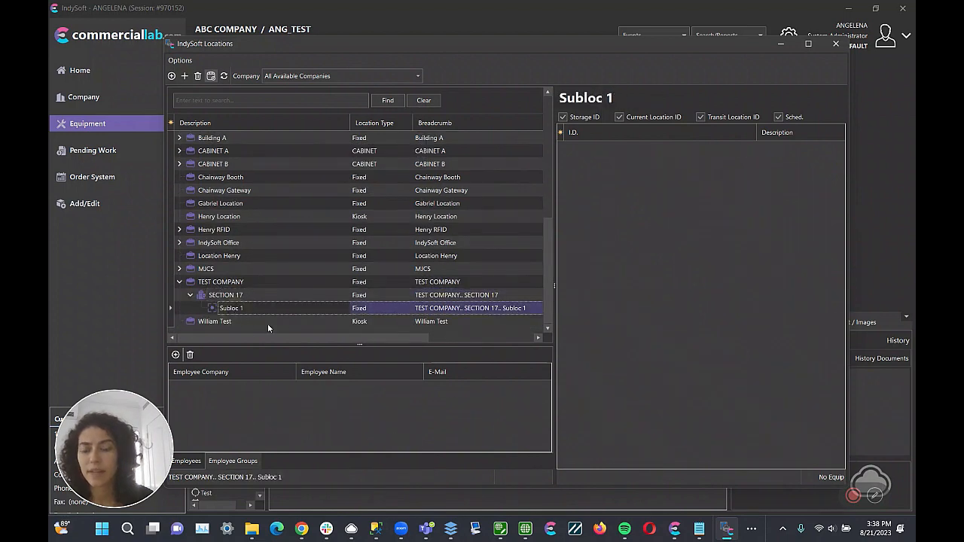
# - Try to add a new child location beneath Ang's Desk Shelf under ABC COMPANY
pyautogui.scroll(10, 271, 226)
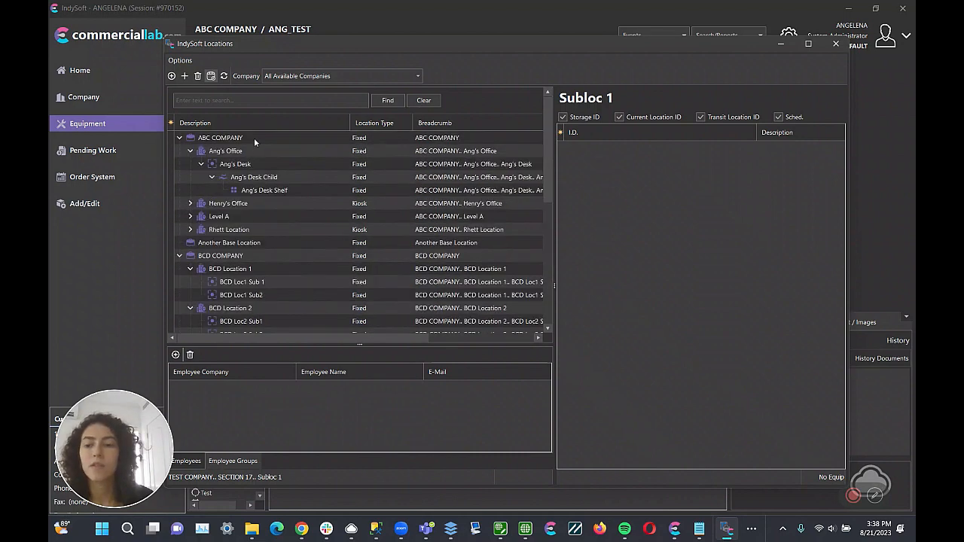
pyautogui.click(254, 138)
pyautogui.click(280, 190)
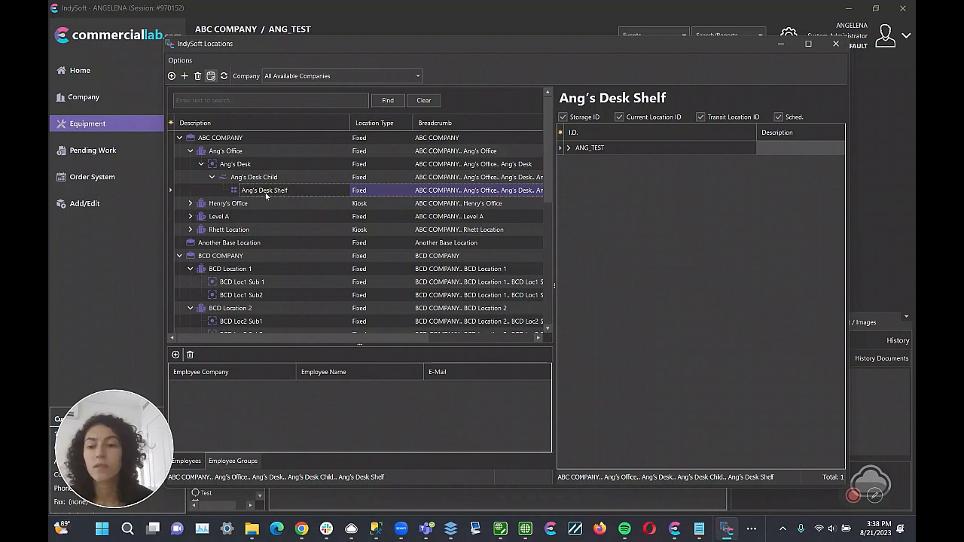
pyautogui.rightClick(282, 190)
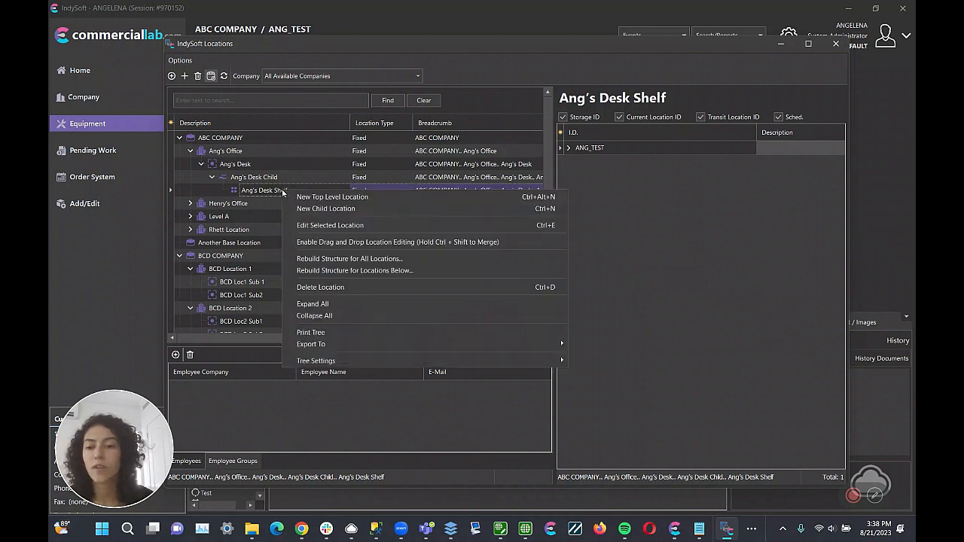
pyautogui.click(305, 208)
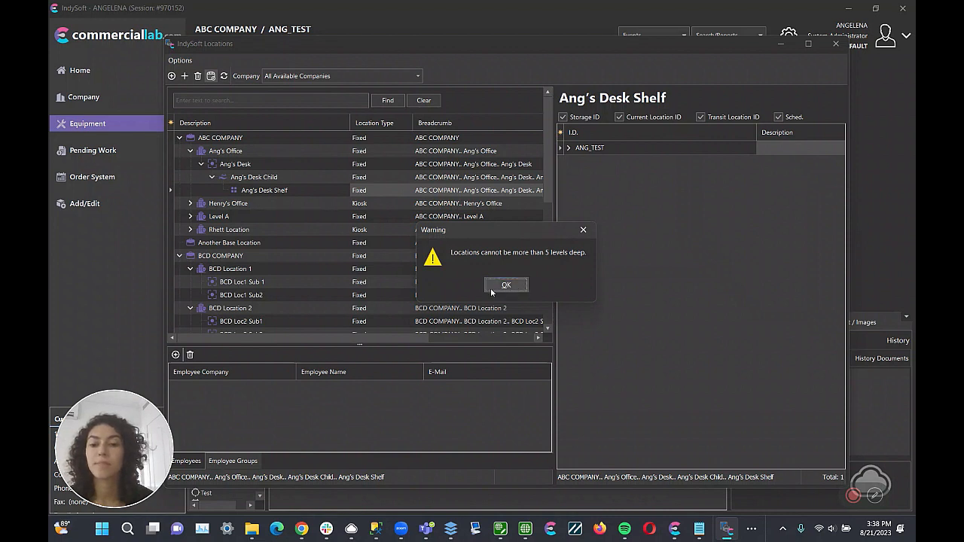
pyautogui.click(504, 284)
# - Add a child location named Ang's Desk Shelf 2 under Ang's Desk Child and compare it with Ang's Desk Shelf
pyautogui.click(244, 177)
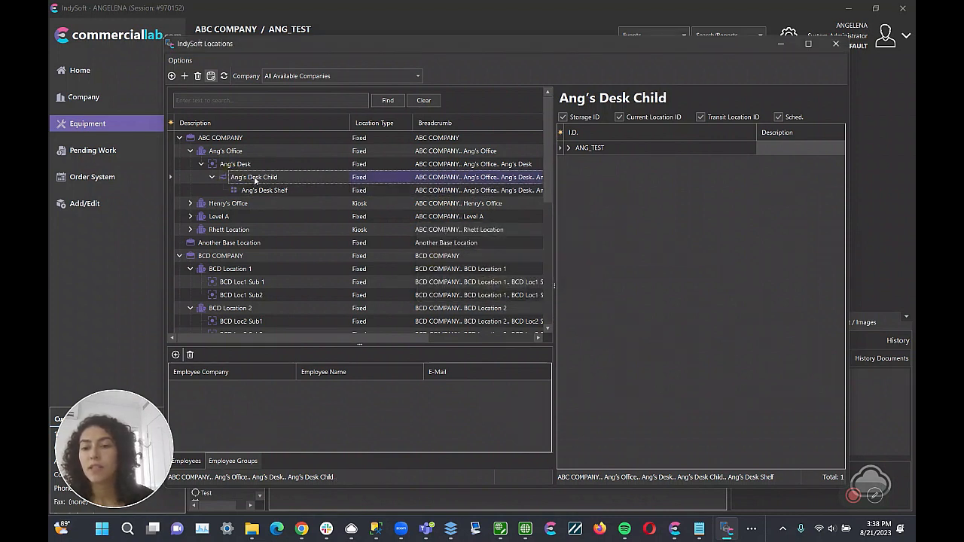
pyautogui.rightClick(263, 178)
pyautogui.click(273, 195)
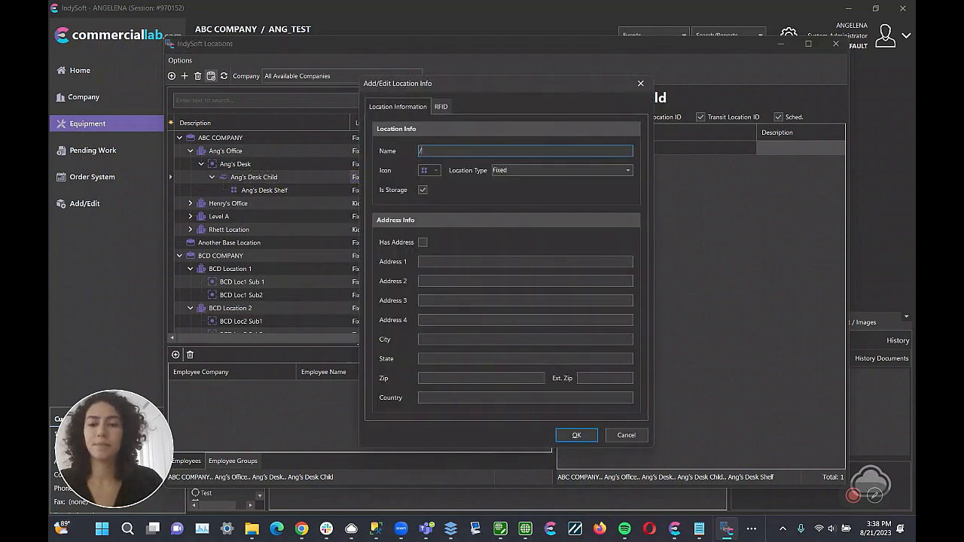
pyautogui.write('Ang')
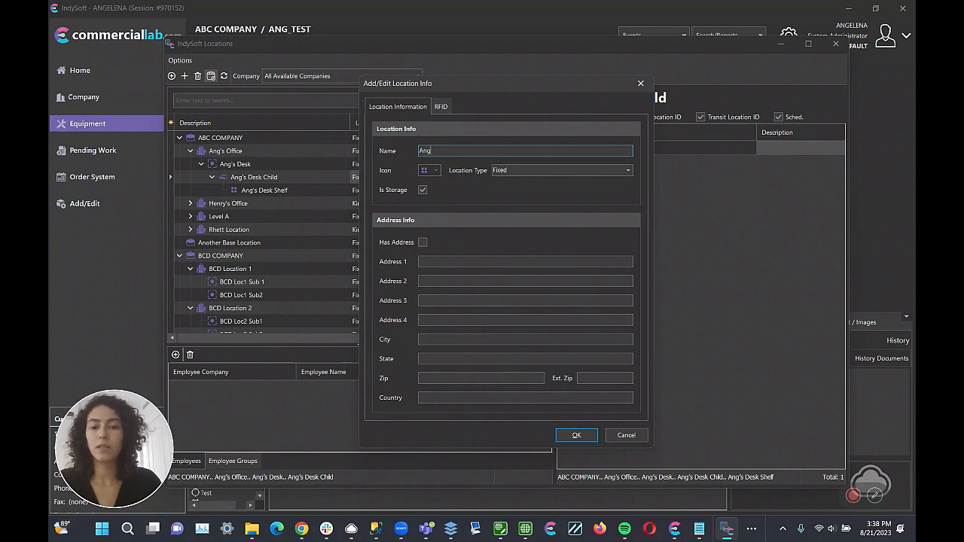
pyautogui.write("'s Desk Shelf 2")
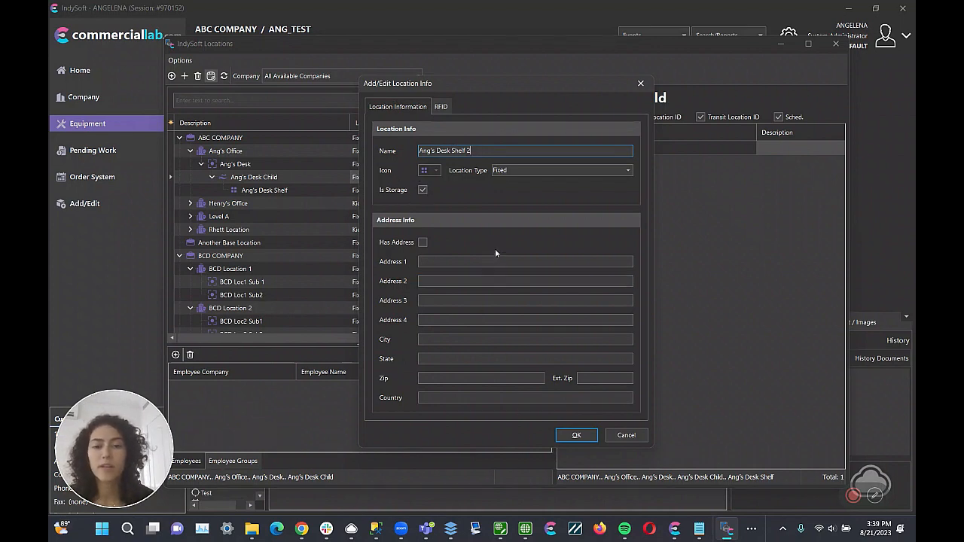
pyautogui.click(578, 435)
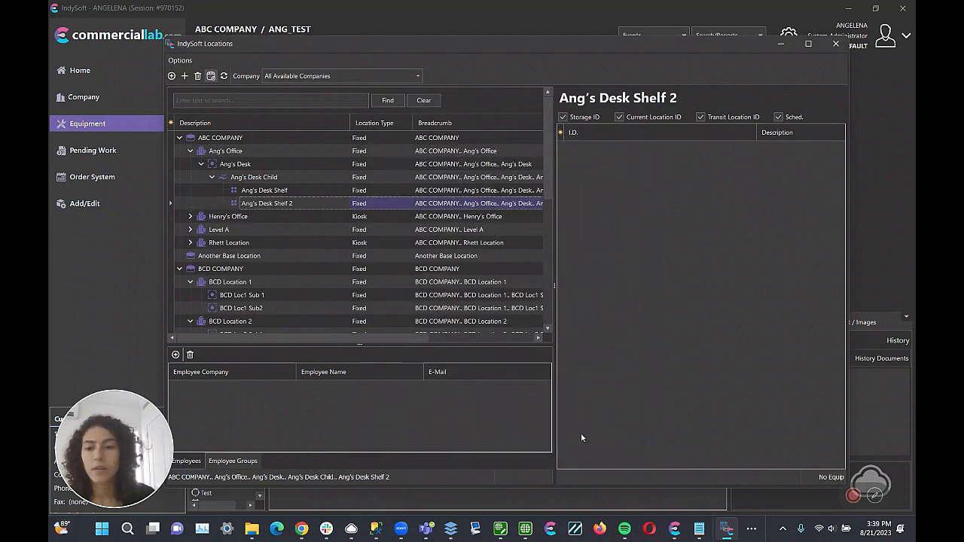
pyautogui.click(283, 192)
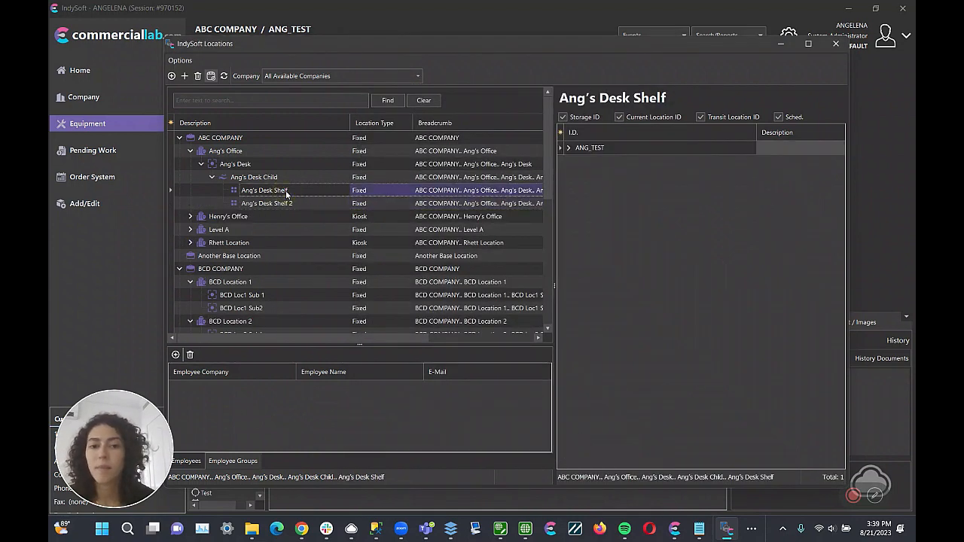
pyautogui.click(287, 204)
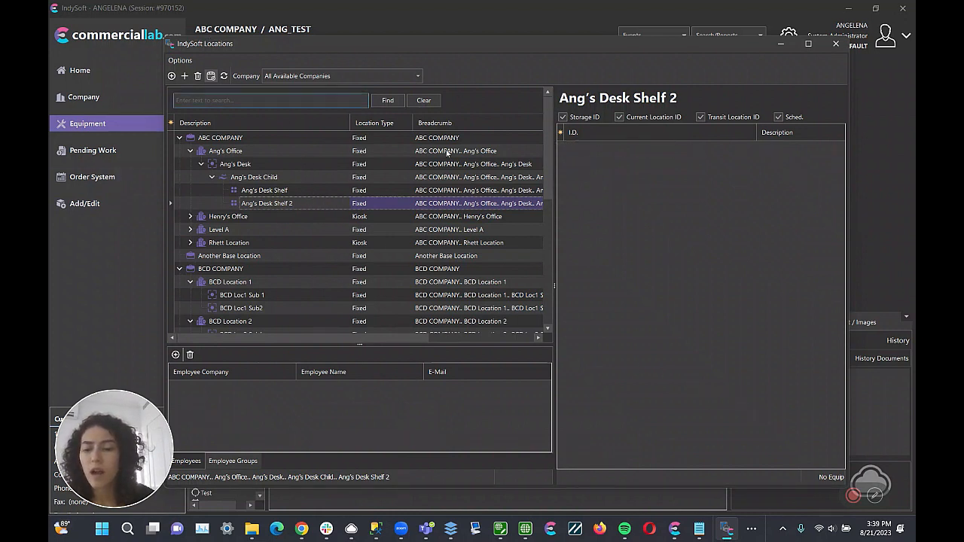
# - Extend the location tree over the employee pane, and restore the pane at a slightly greater height
pyautogui.click(368, 344)
pyautogui.click(372, 334)
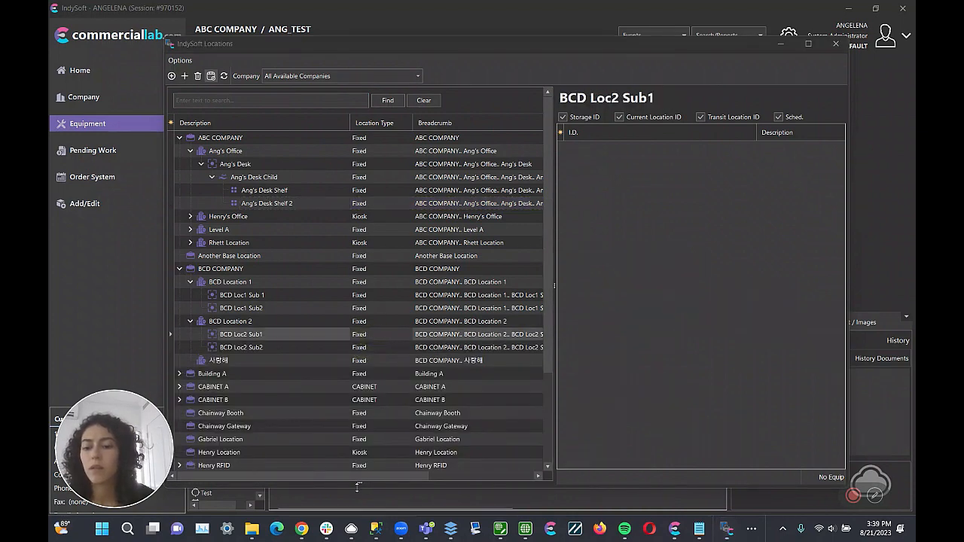
pyautogui.moveTo(365, 484); pyautogui.dragTo(365, 319)
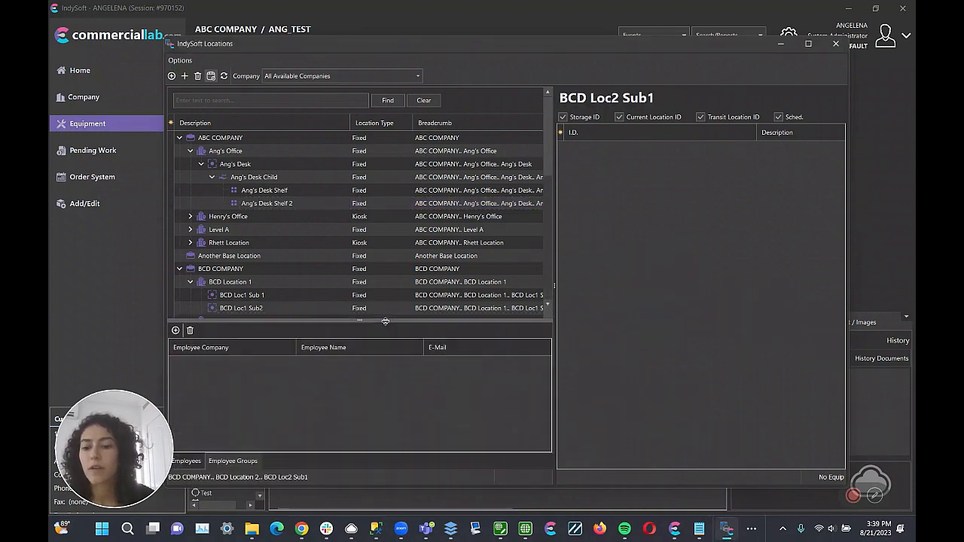
# - Check the employees assigned to Ang's Desk Shelf, Ang's Desk and Ang's Desk Child
pyautogui.click(275, 192)
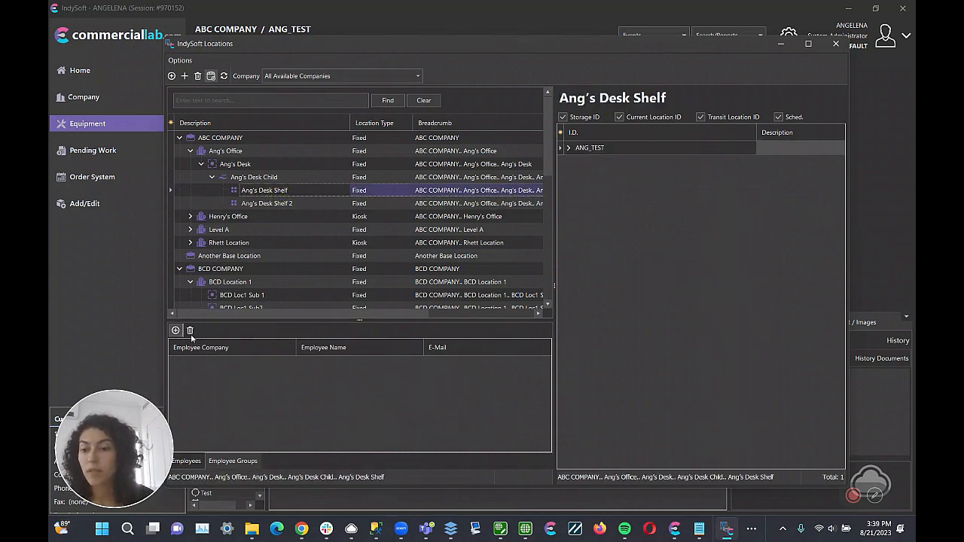
pyautogui.click(277, 178)
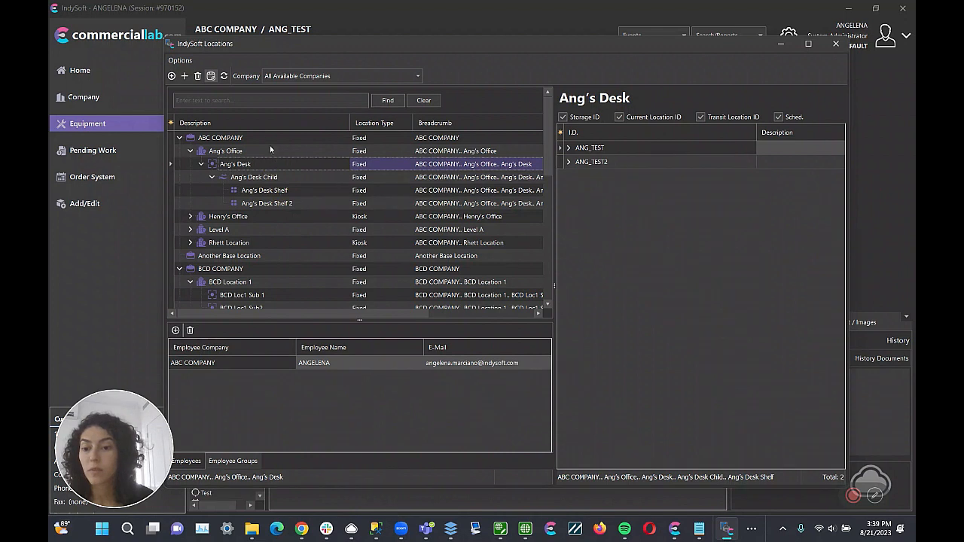
pyautogui.click(231, 365)
pyautogui.click(331, 365)
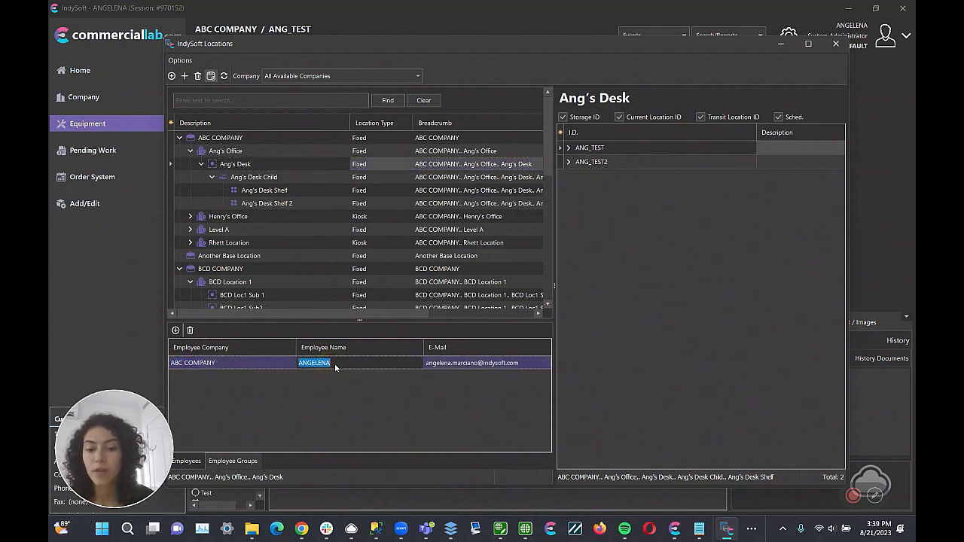
pyautogui.click(385, 366)
pyautogui.click(259, 177)
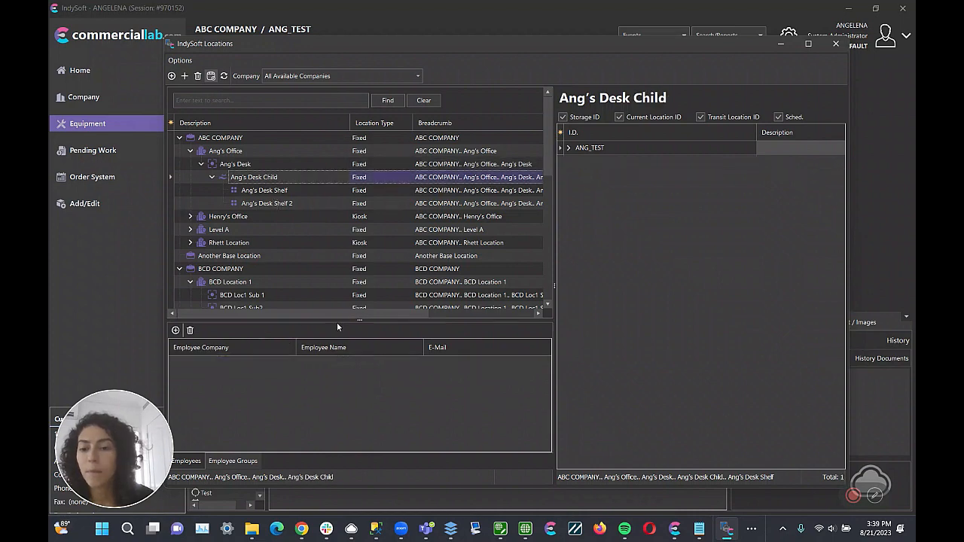
# - Collapse the BCD COMPANY branch with the tree enlarged over the employee pane, and select Ang's Desk
pyautogui.click(345, 321)
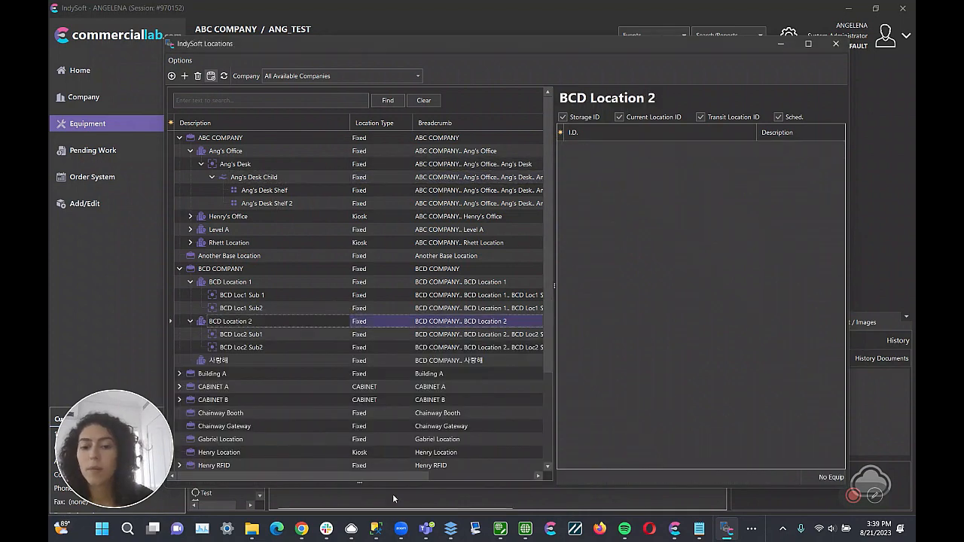
pyautogui.click(181, 271)
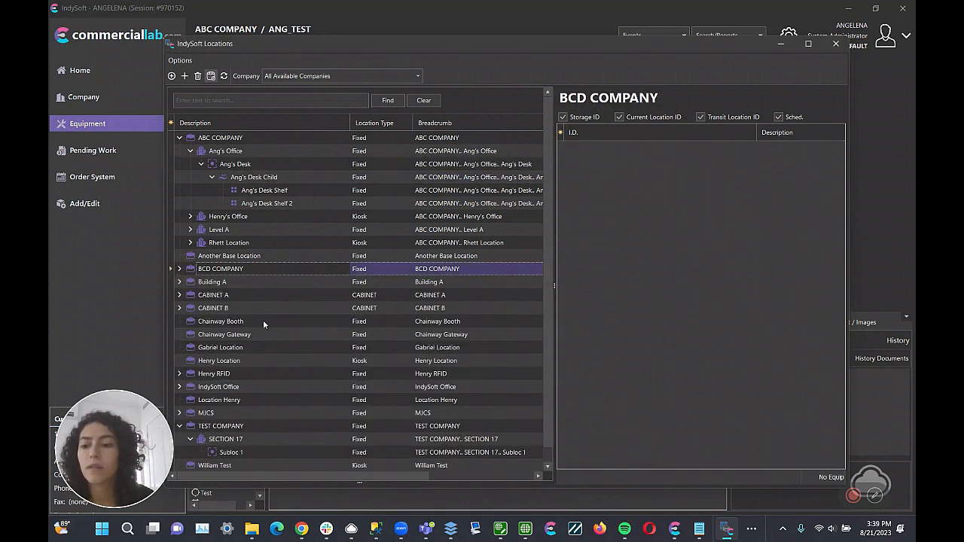
pyautogui.click(246, 164)
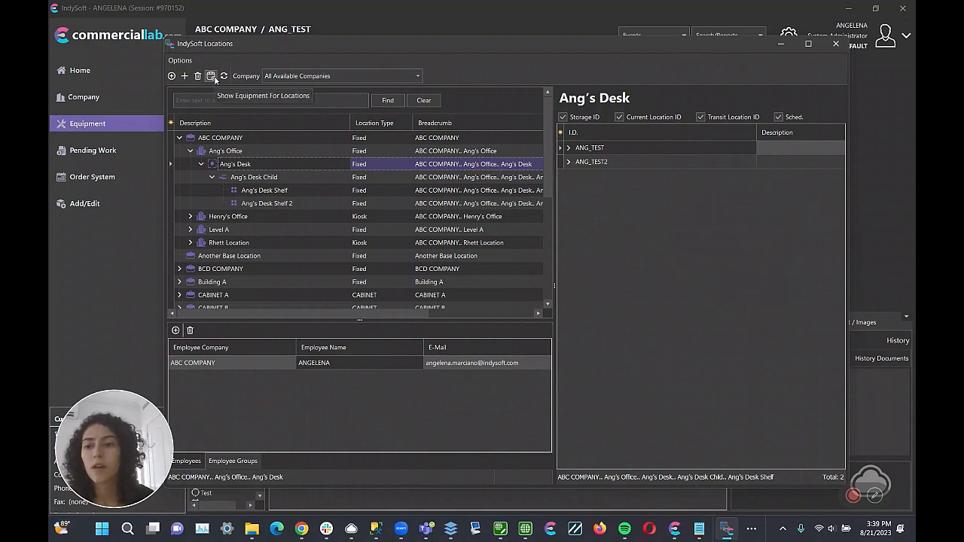
# - Toggle Show Equipment For Locations off and back on, and view the equipment listed for Ang's Office
pyautogui.click(213, 76)
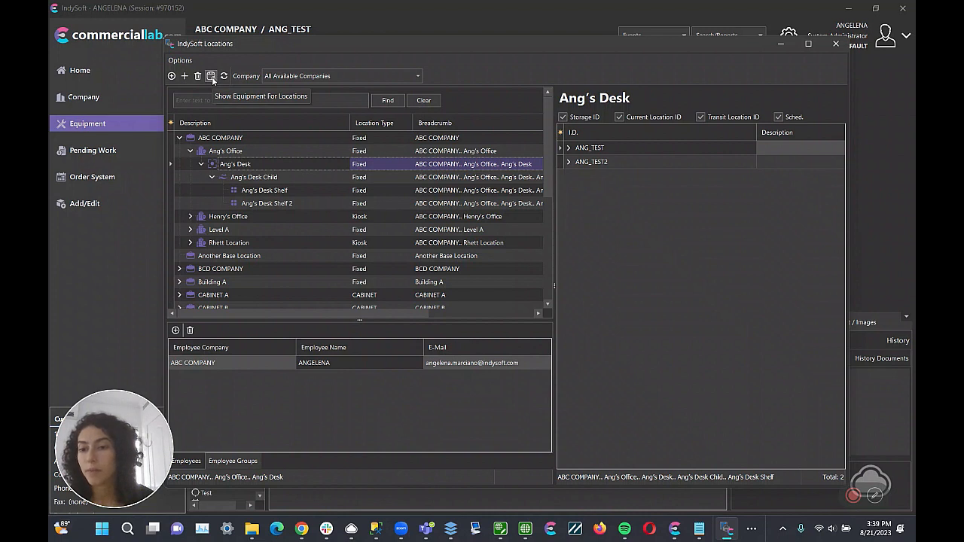
pyautogui.click(213, 80)
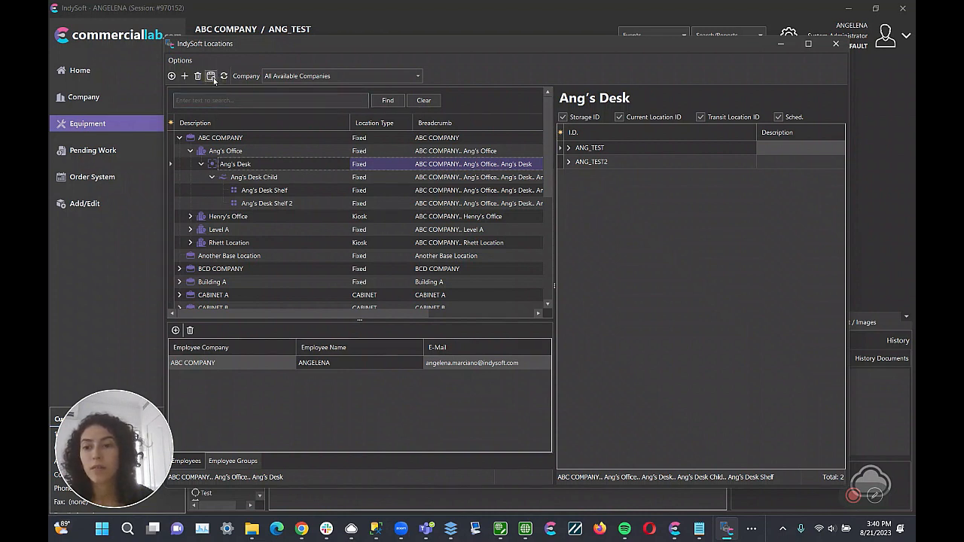
pyautogui.click(212, 78)
pyautogui.click(211, 76)
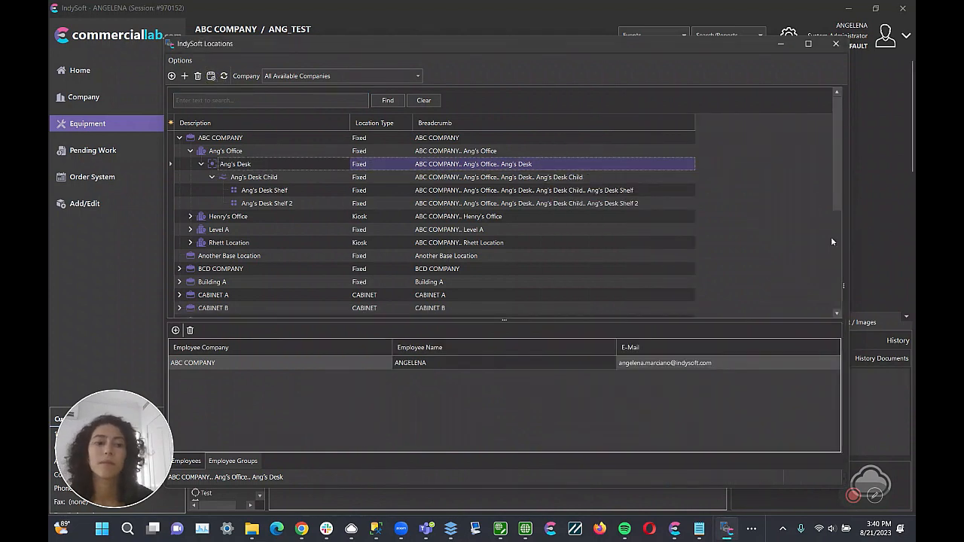
pyautogui.click(214, 73)
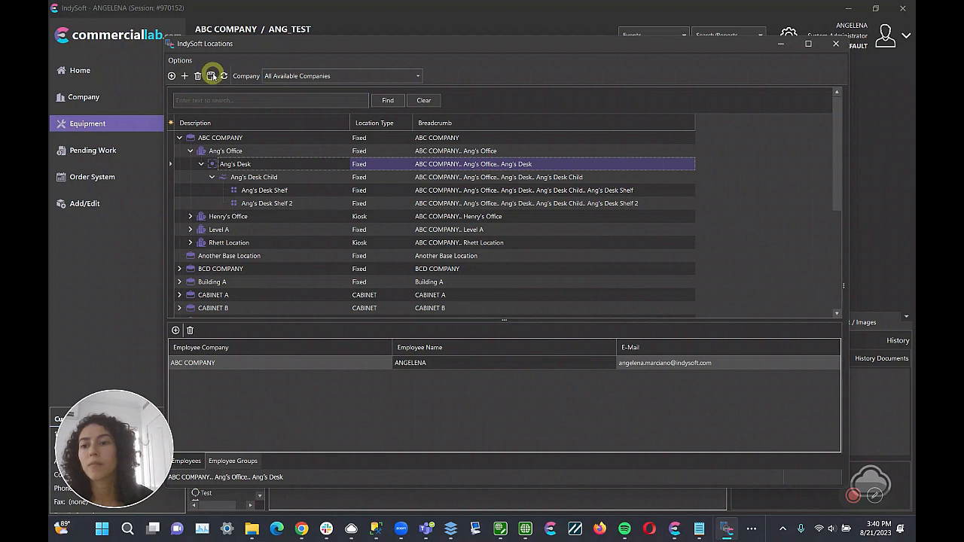
pyautogui.click(209, 78)
pyautogui.click(210, 77)
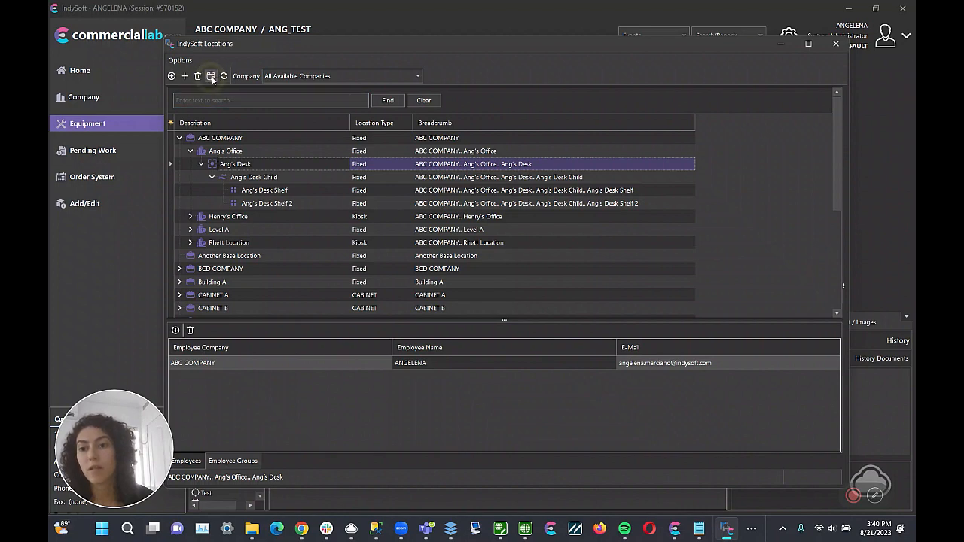
pyautogui.click(209, 76)
pyautogui.moveTo(240, 48); pyautogui.dragTo(257, 48)
pyautogui.click(228, 75)
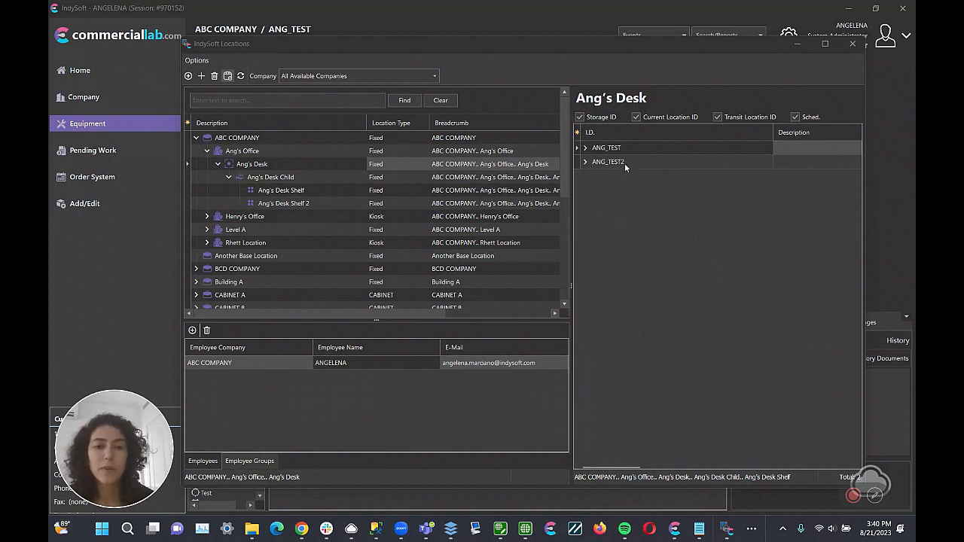
pyautogui.click(260, 153)
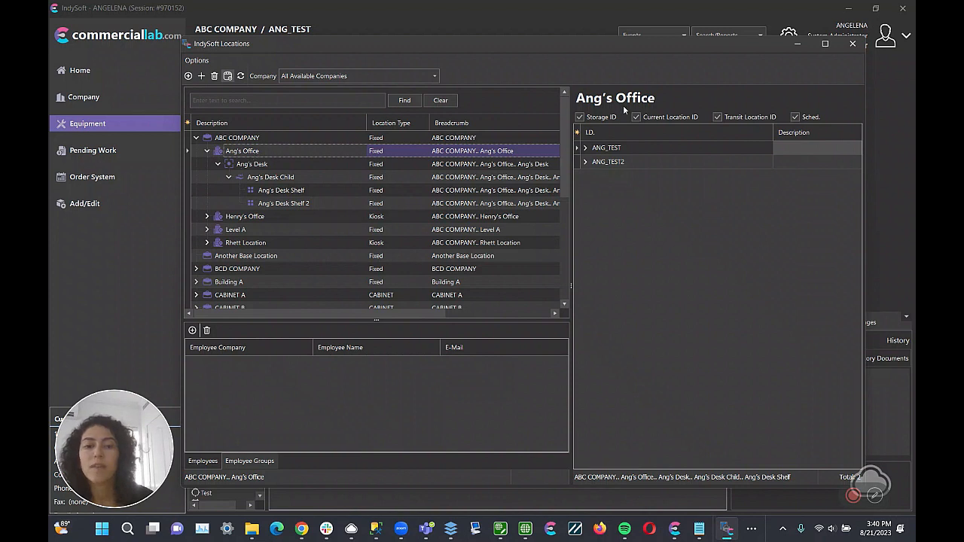
# - View the location paths of ANG_TEST and ANG_TEST2 in Ang's Office, and shrink and reposition the IndySoft Locations window
pyautogui.click(624, 149)
pyautogui.click(625, 163)
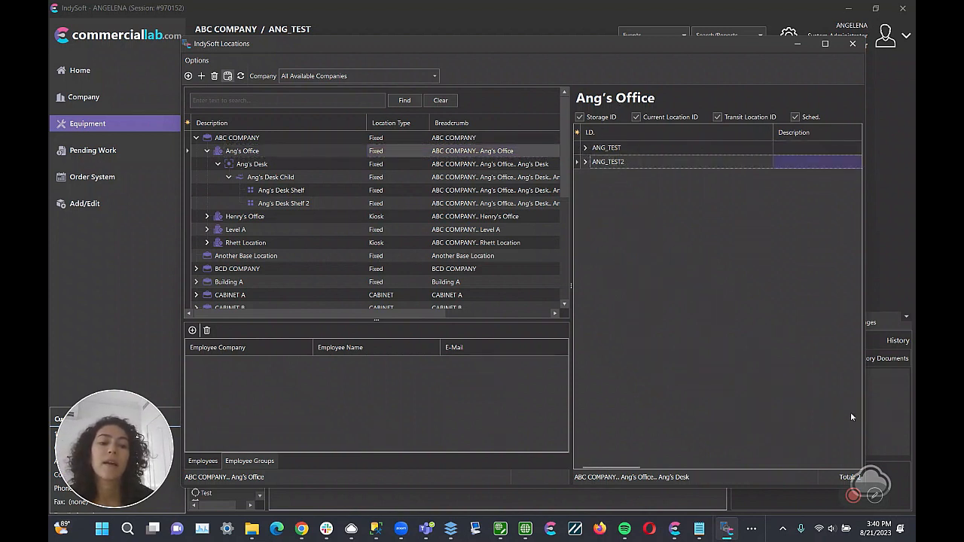
pyautogui.click(180, 37)
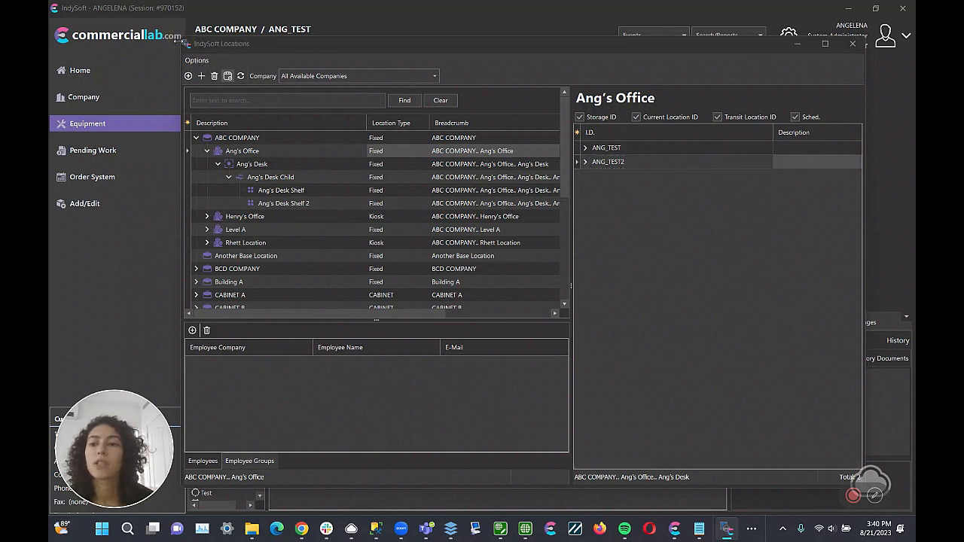
pyautogui.moveTo(184, 43); pyautogui.dragTo(205, 64)
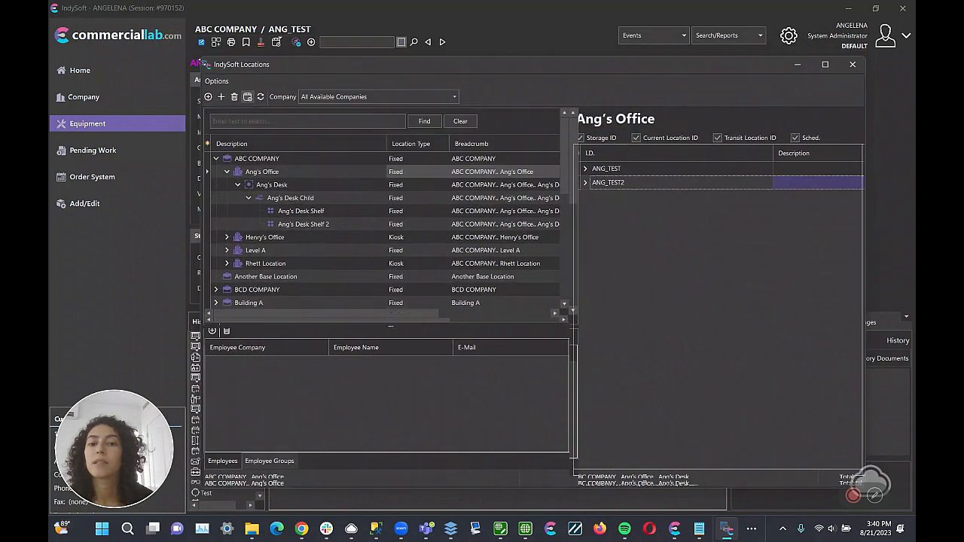
pyautogui.moveTo(480, 73); pyautogui.dragTo(451, 52)
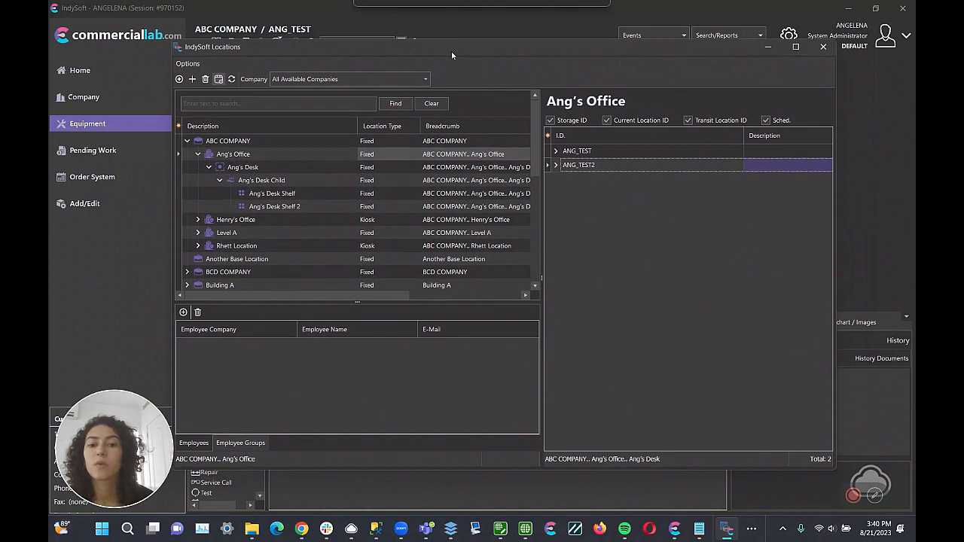
# - Compare the equipment listed for Ang's Desk, Ang's Desk Child, both desk shelves and Ang's Office
pyautogui.click(474, 156)
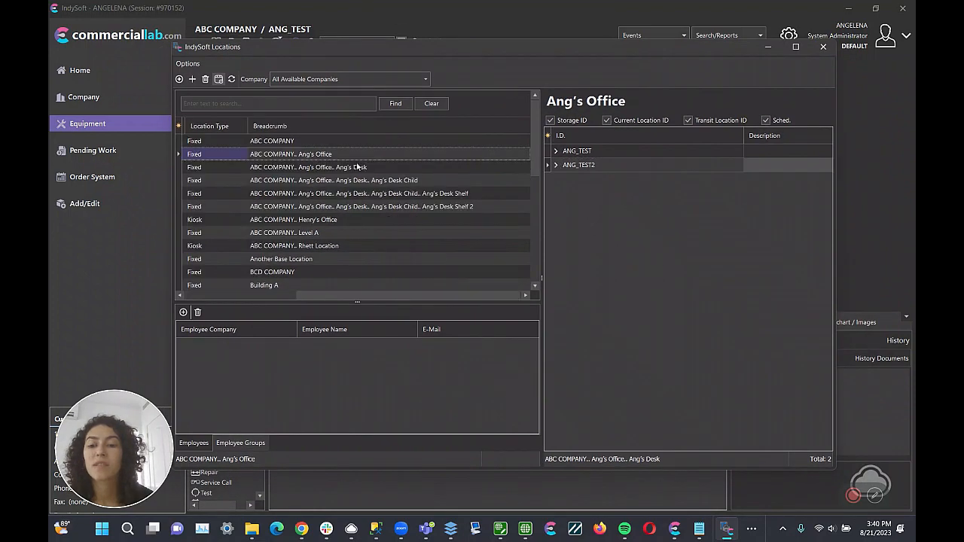
pyautogui.moveTo(402, 295); pyautogui.dragTo(287, 299)
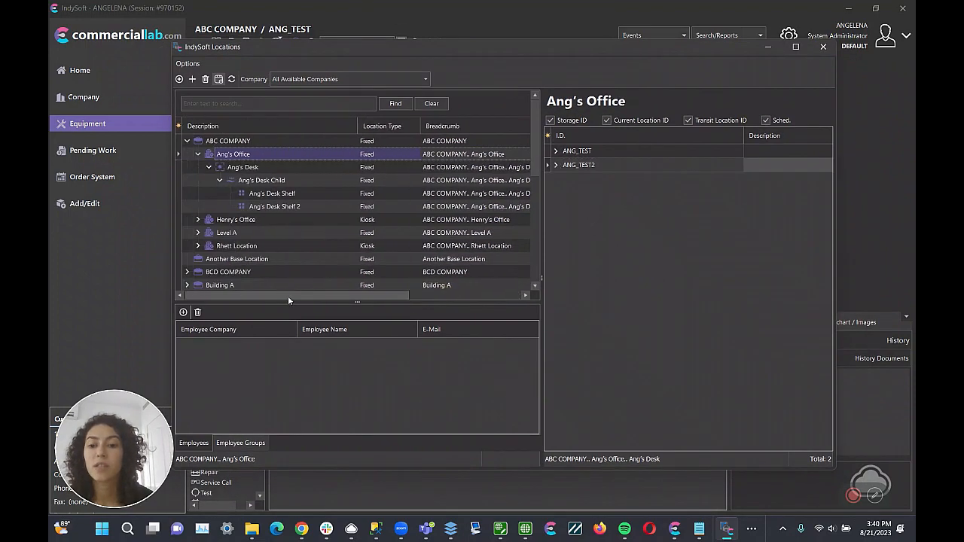
pyautogui.click(263, 167)
pyautogui.click(269, 182)
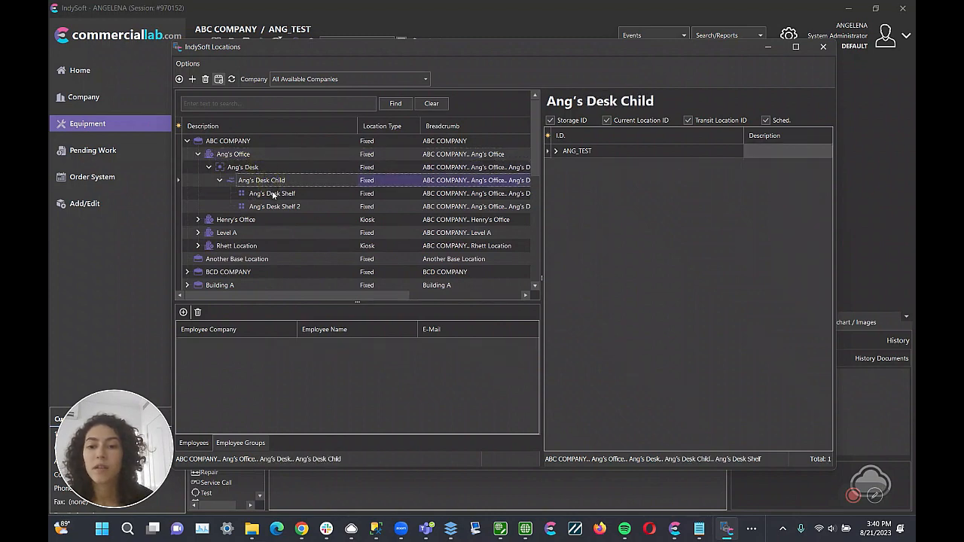
pyautogui.click(274, 195)
pyautogui.click(287, 208)
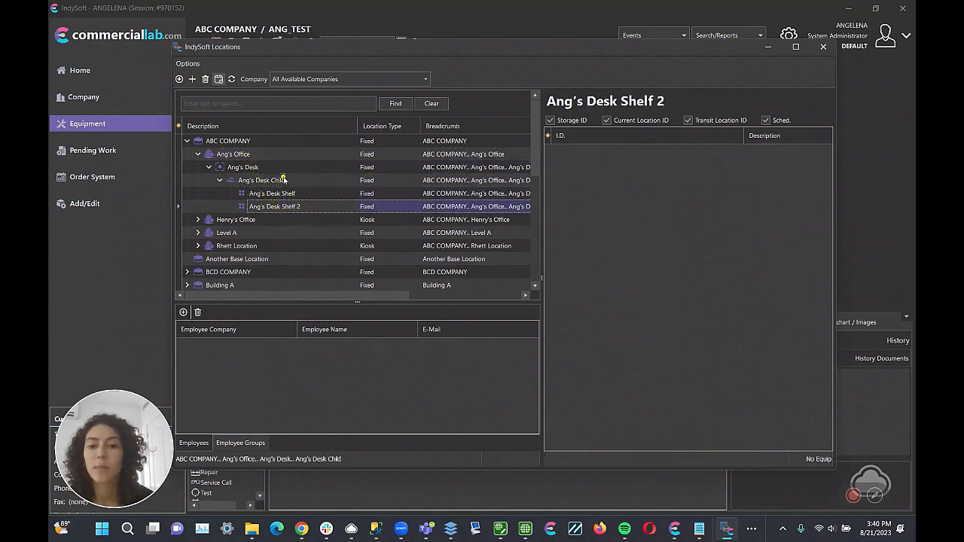
pyautogui.click(283, 180)
pyautogui.click(275, 167)
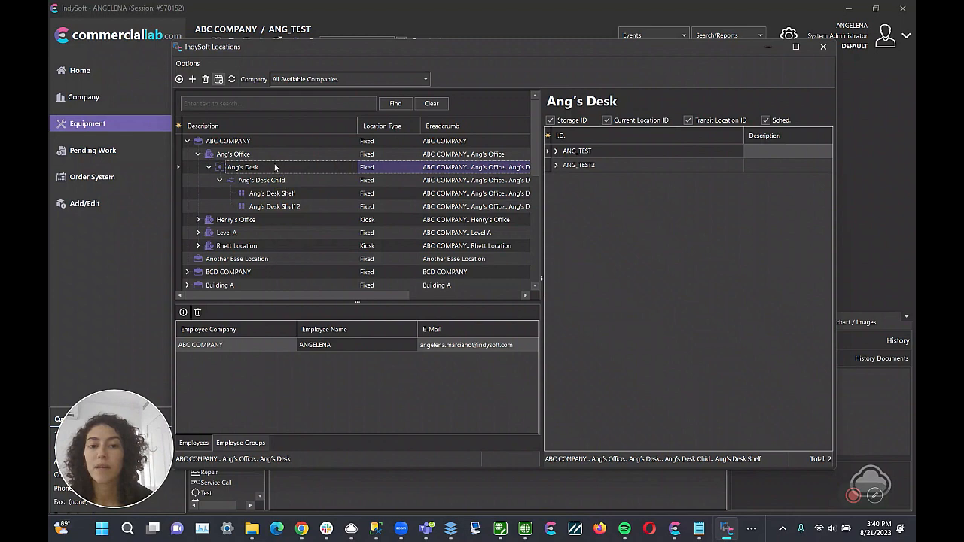
pyautogui.click(233, 155)
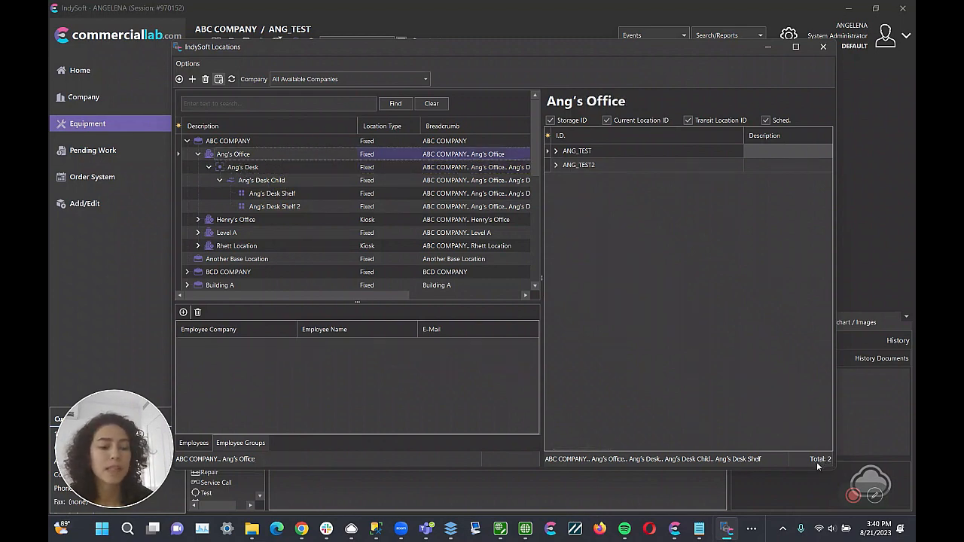
# - View the equipment on Ang's Desk Shelf, and expand and collapse the schedule details of ANG_TEST
pyautogui.click(600, 154)
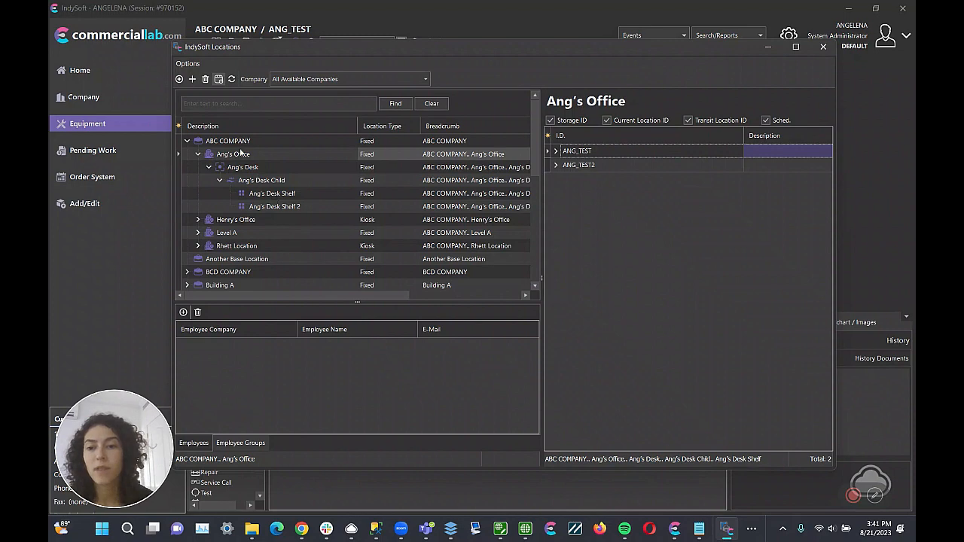
pyautogui.click(274, 194)
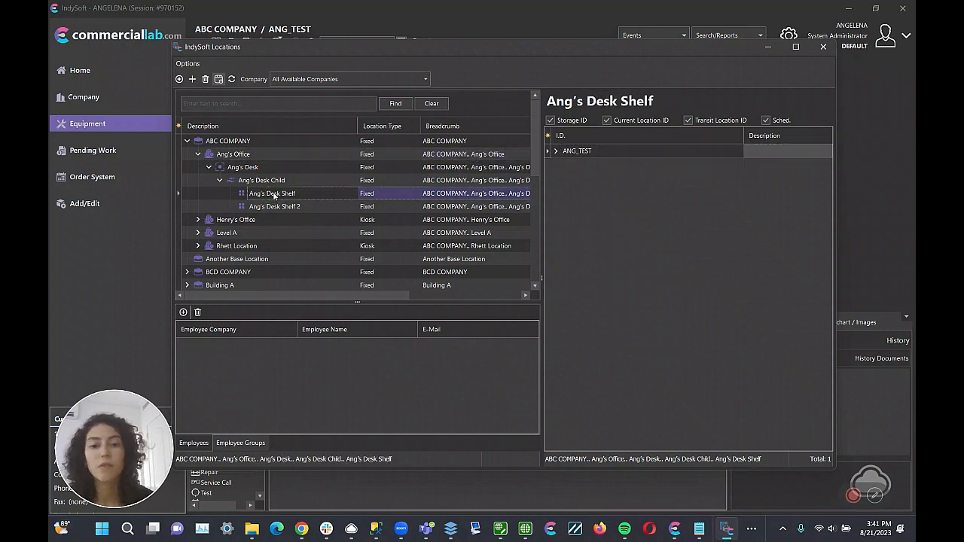
pyautogui.click(556, 151)
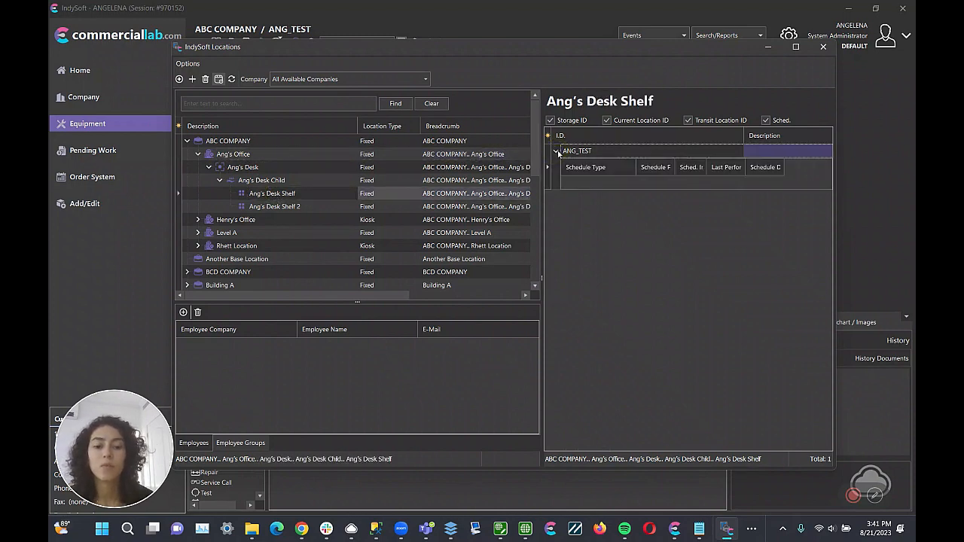
pyautogui.click(556, 151)
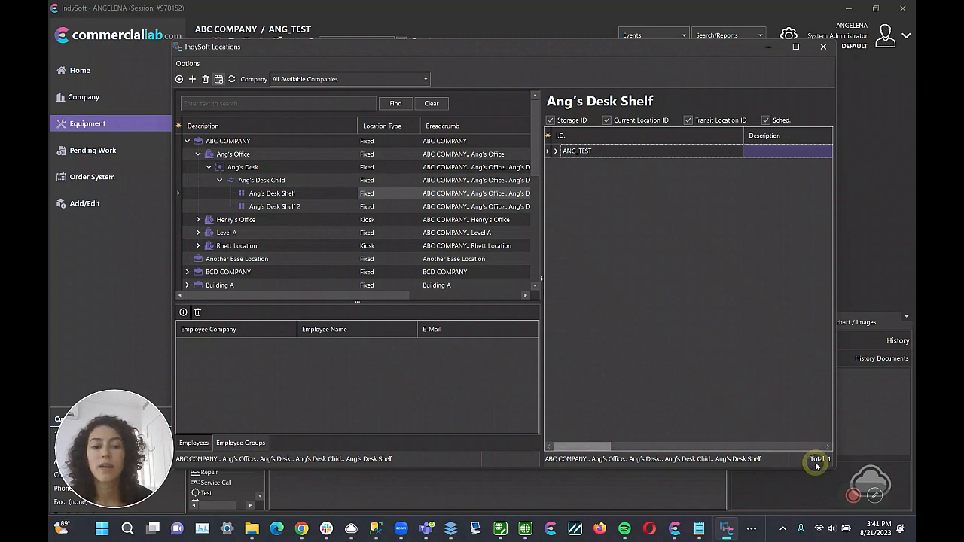
# - Check the location paths of the equipment listed under Ang's Office and under Ang's Desk
pyautogui.click(251, 157)
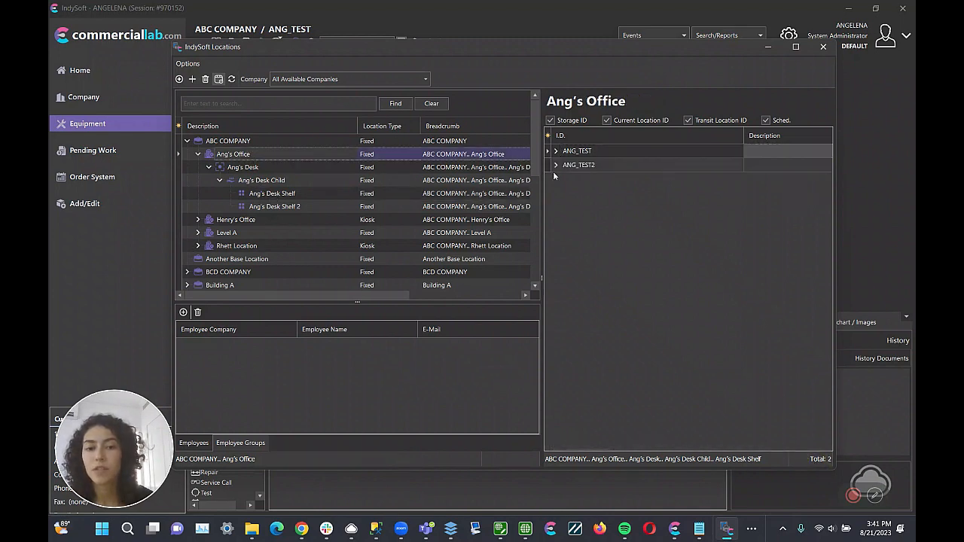
pyautogui.click(585, 168)
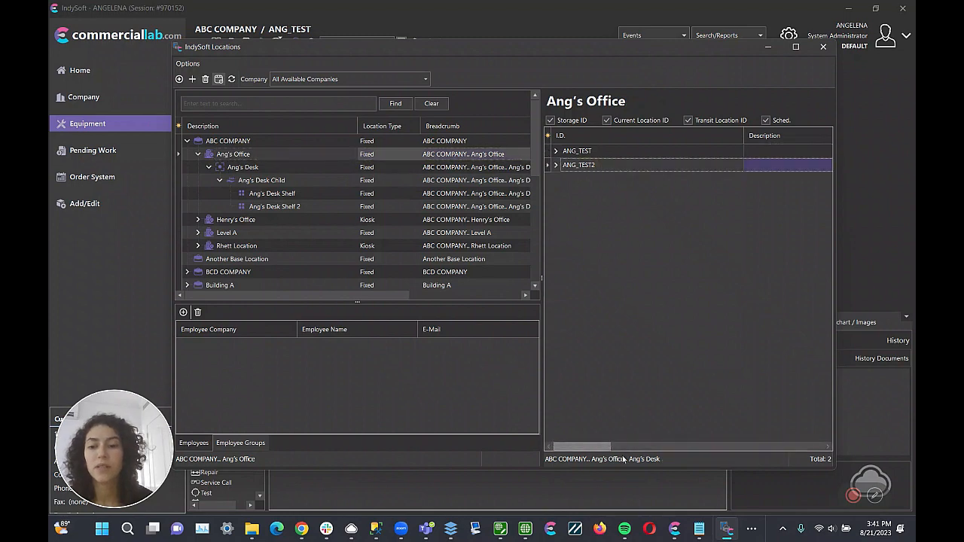
pyautogui.click(270, 170)
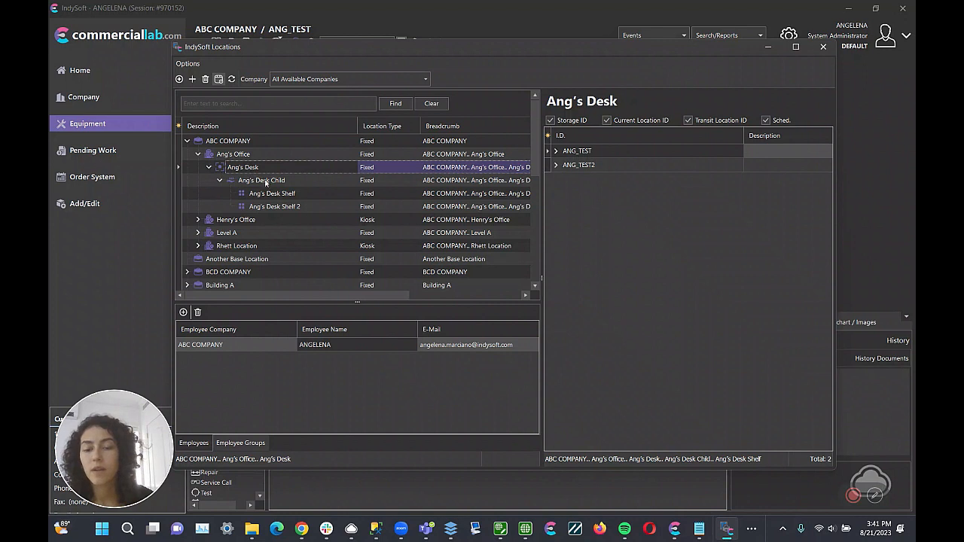
pyautogui.click(565, 165)
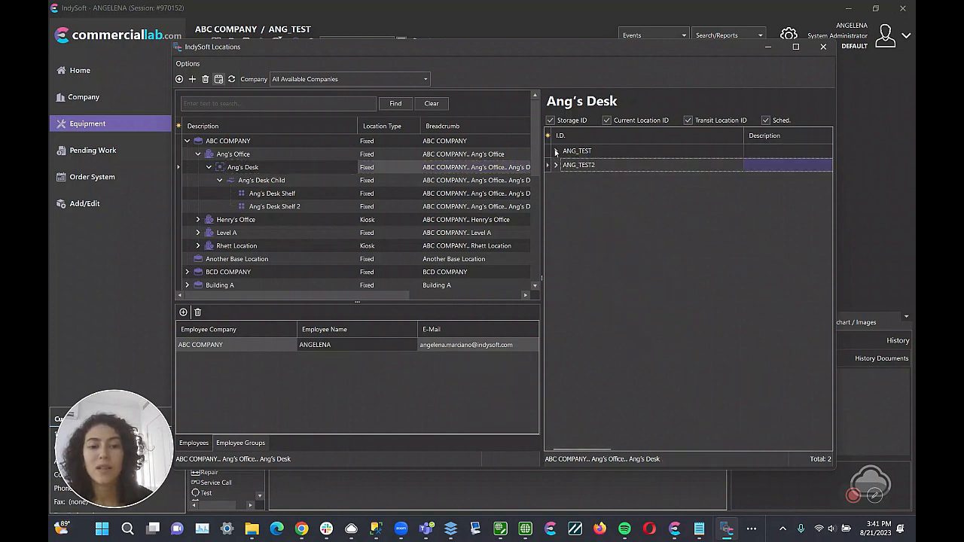
pyautogui.click(572, 153)
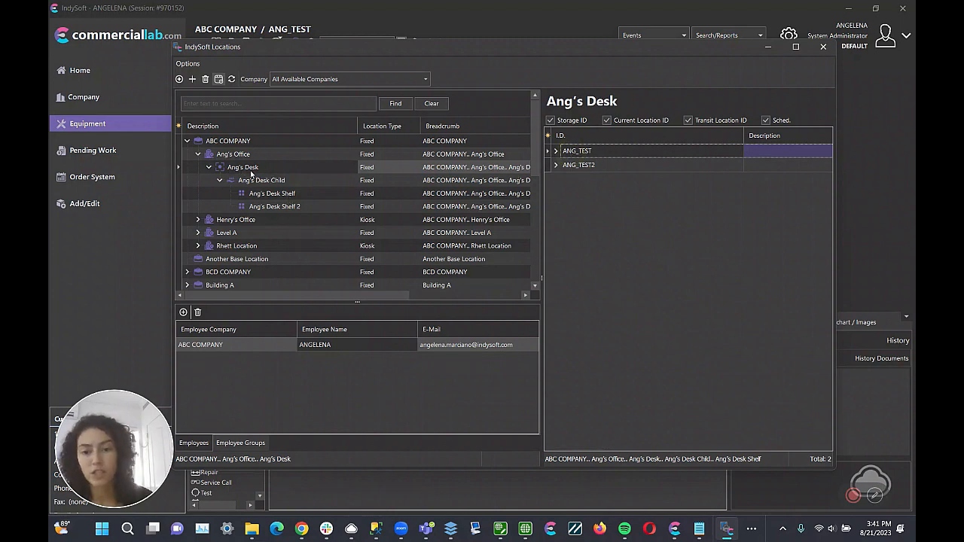
# - Return to the ANG_TEST equipment record, open its layout customization, and move and enlarge the Customize dialog
pyautogui.click(885, 127)
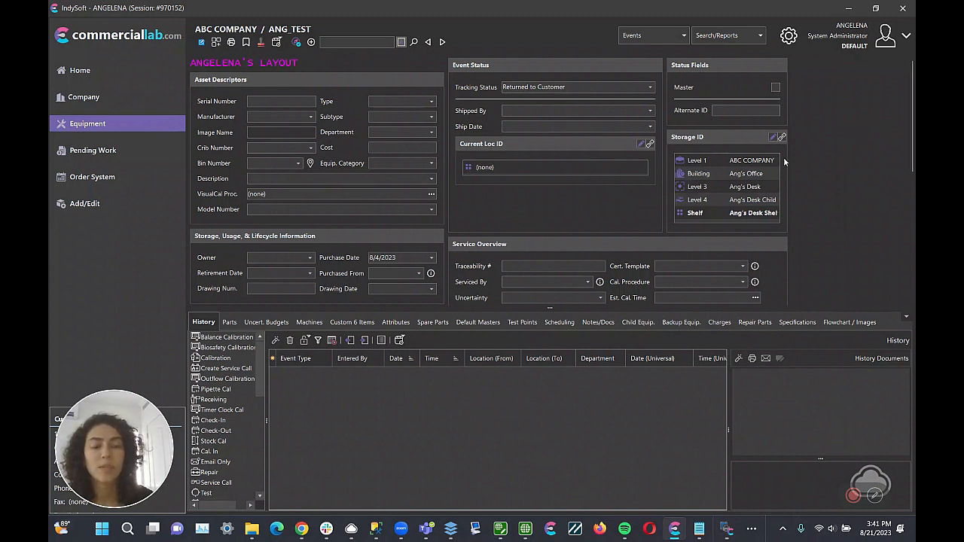
pyautogui.rightClick(811, 100)
pyautogui.click(806, 106)
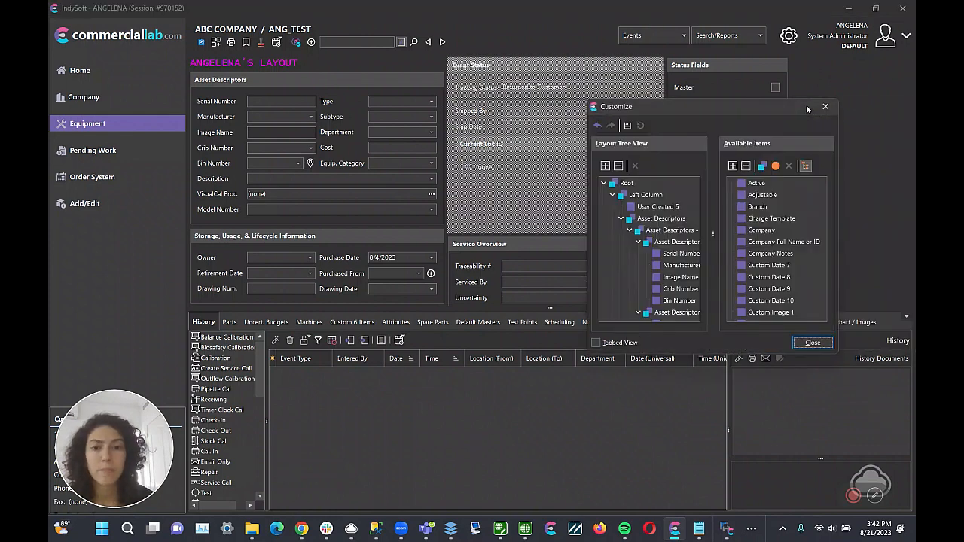
pyautogui.moveTo(793, 109); pyautogui.dragTo(367, 66)
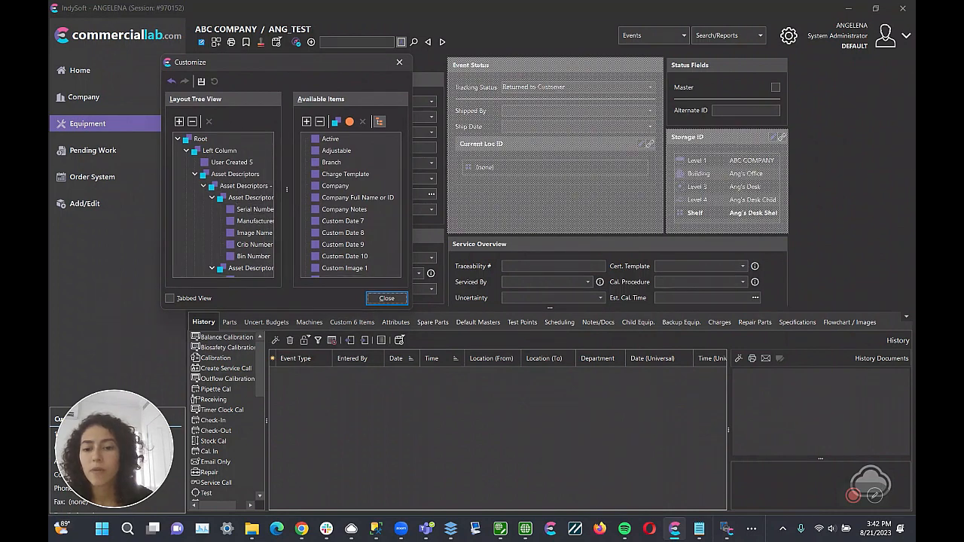
pyautogui.moveTo(415, 313); pyautogui.dragTo(454, 381)
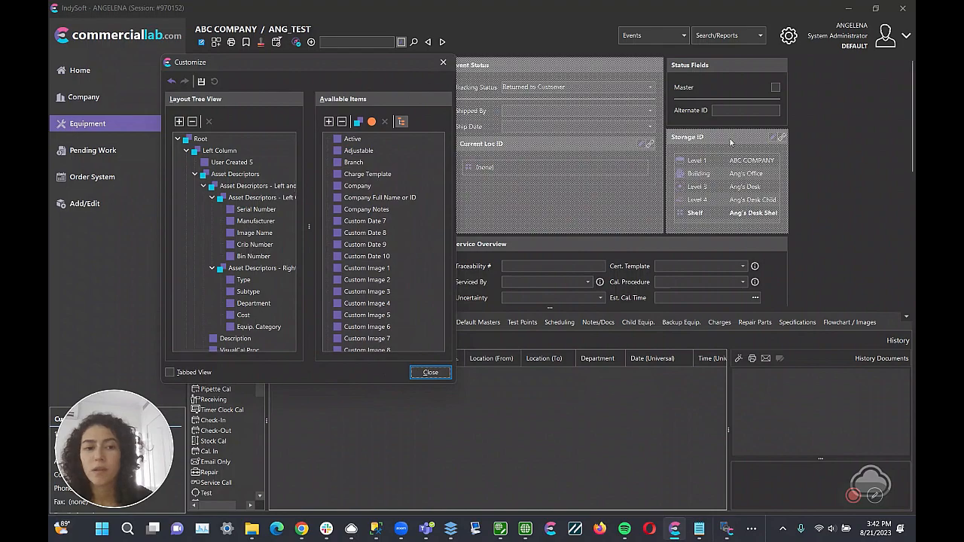
# - Locate and select the Storage ID item inside the Storage ID group of the layout tree
pyautogui.scroll(-8, 187, 310)
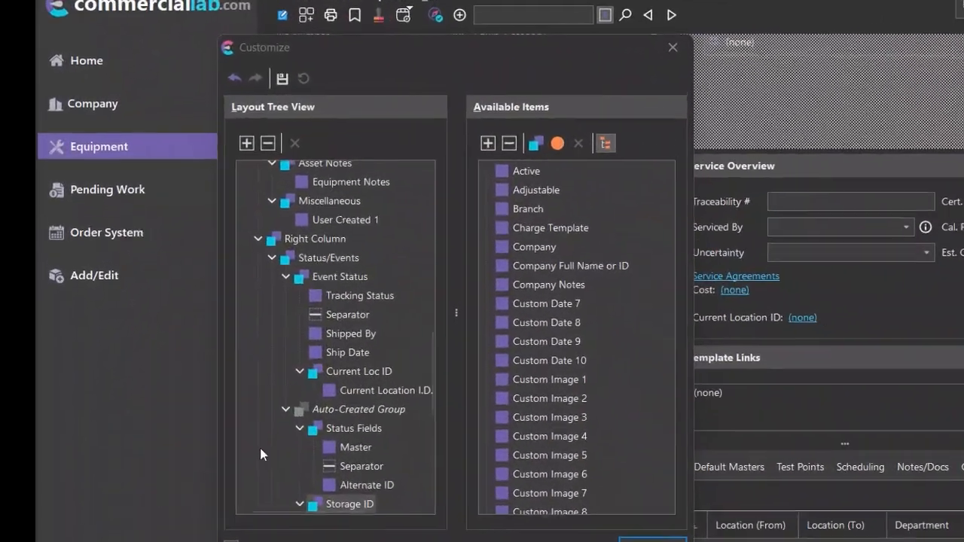
pyautogui.scroll(-3, 260, 448)
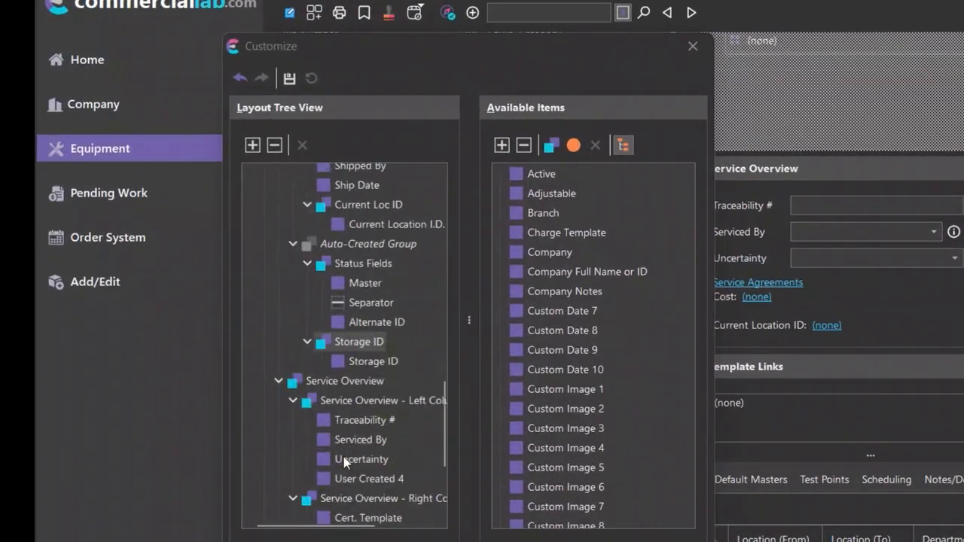
pyautogui.click(370, 363)
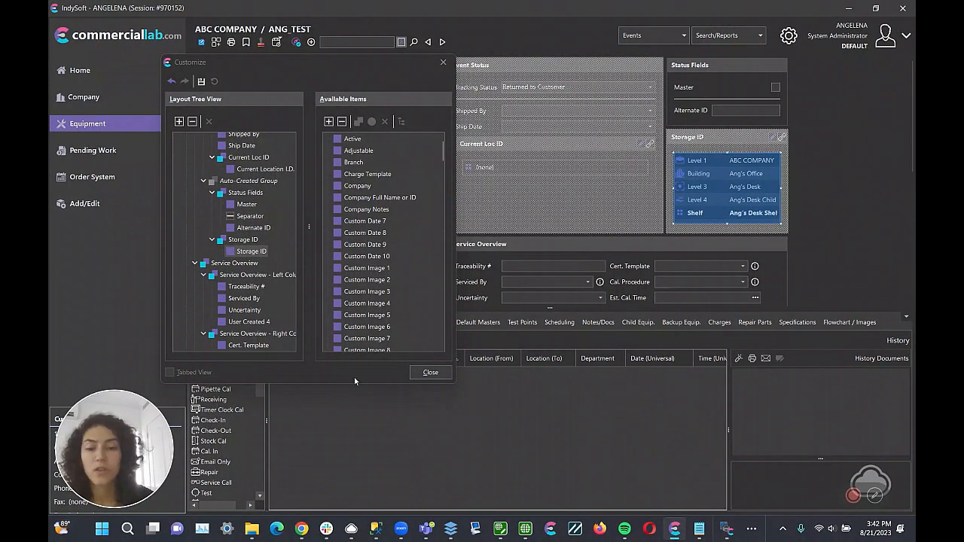
# - Close the layout customization, return to the ANG_TEST record, and dismiss the layout change without saving it
pyautogui.click(430, 372)
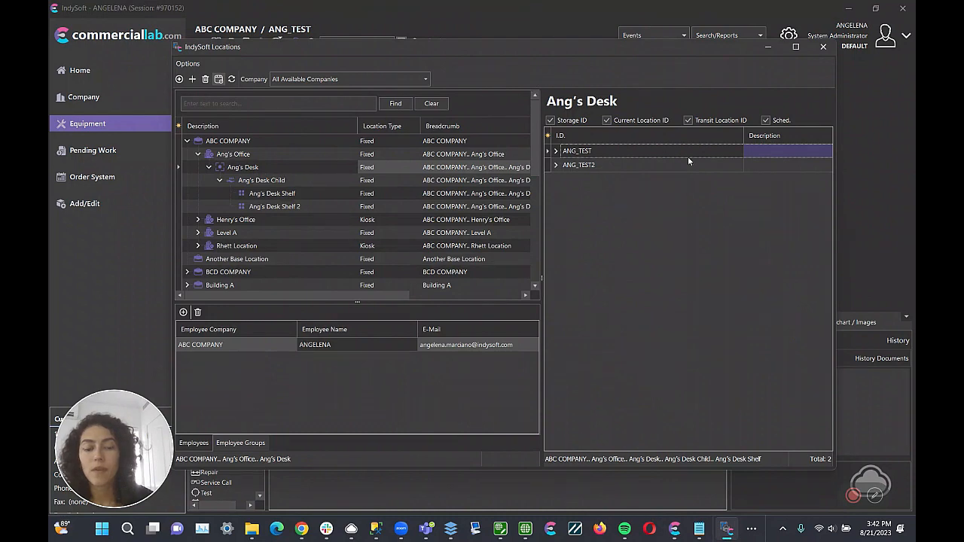
pyautogui.click(867, 192)
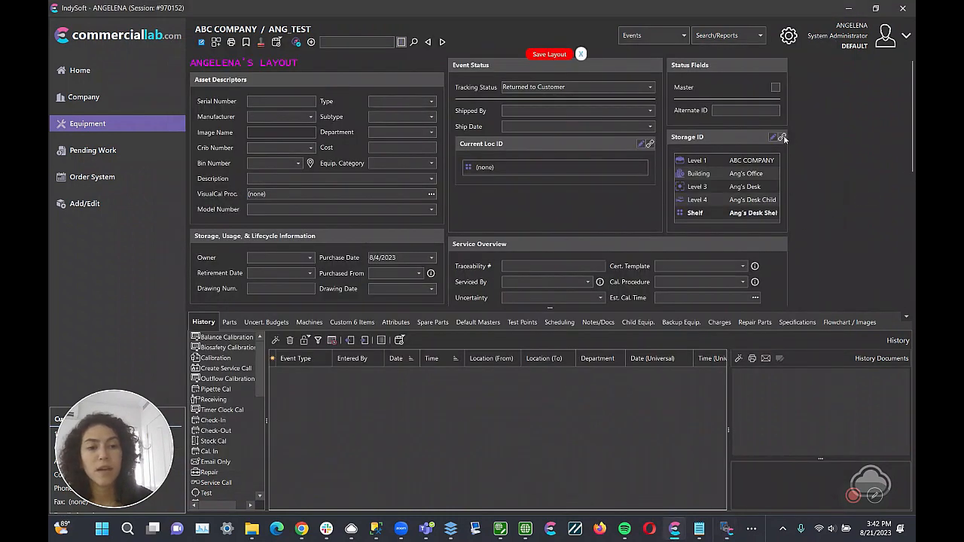
pyautogui.click(580, 55)
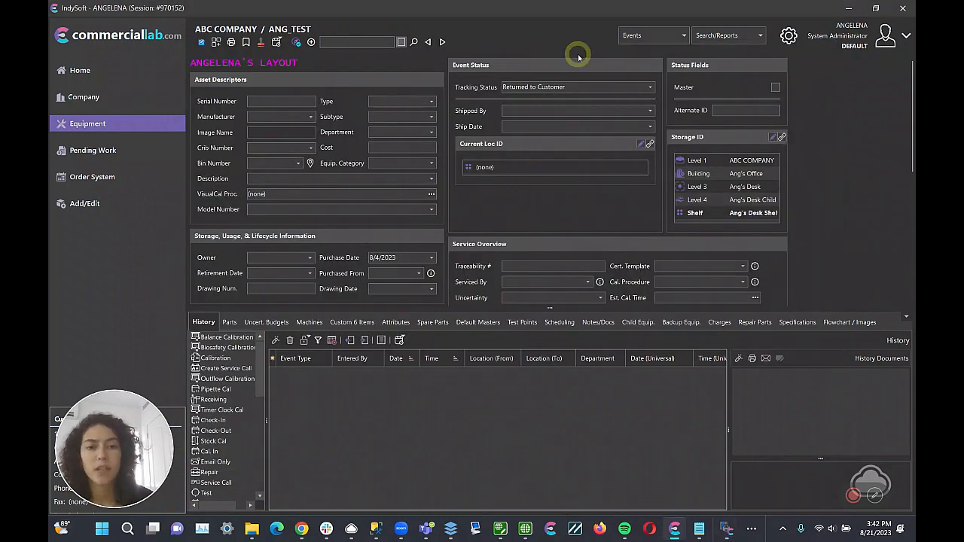
# - Change the Storage ID of ANG_TEST to Ang's Desk Child, and select its Level 4 entry
pyautogui.click(781, 138)
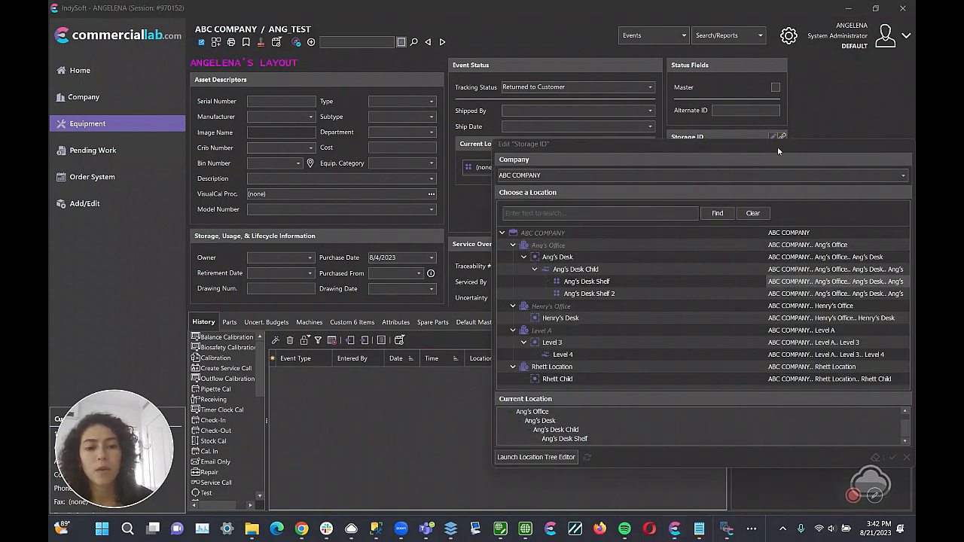
pyautogui.click(778, 148)
pyautogui.moveTo(800, 148); pyautogui.dragTo(772, 153)
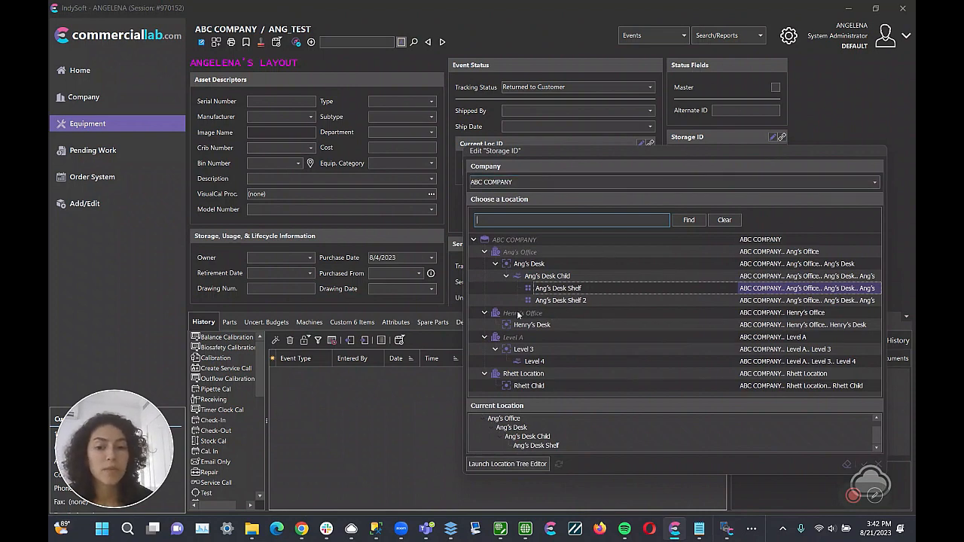
pyautogui.click(560, 277)
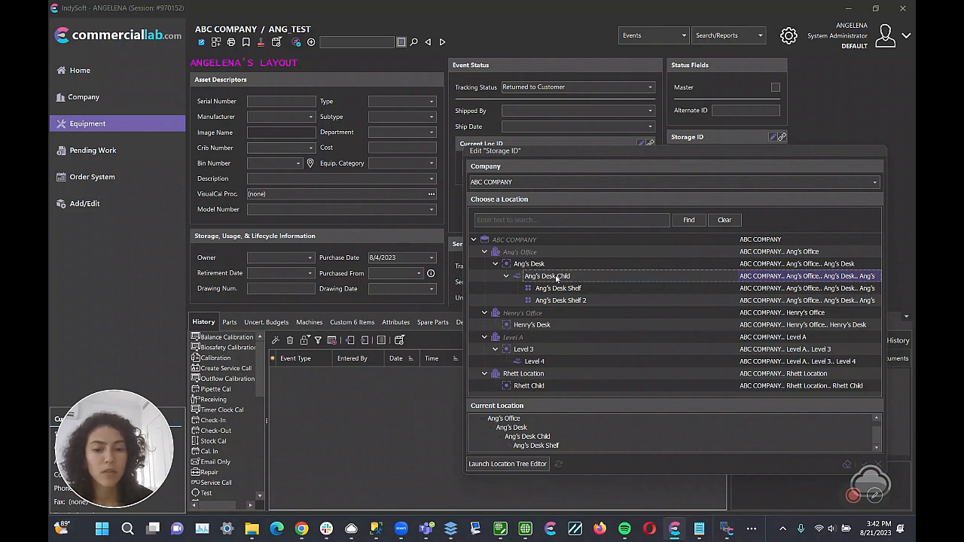
pyautogui.doubleClick(556, 277)
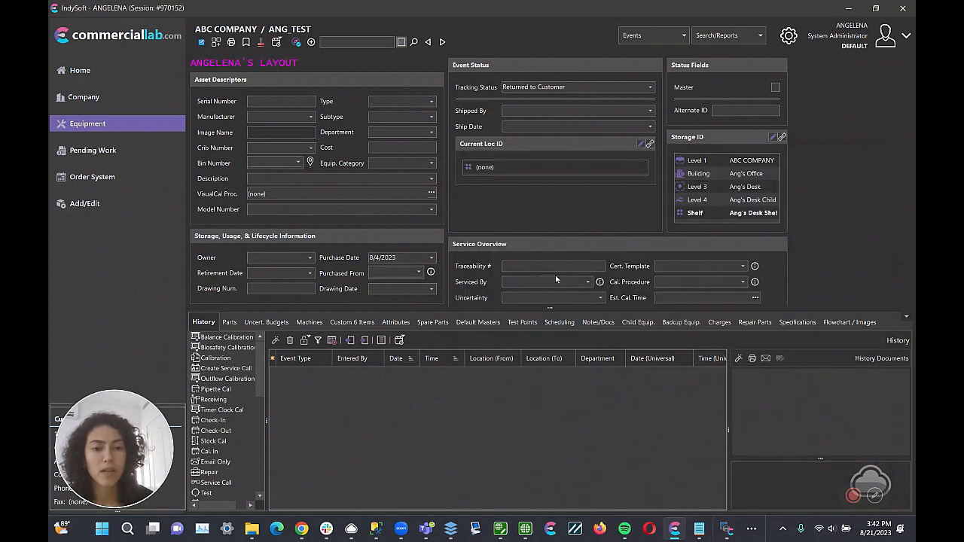
pyautogui.click(692, 201)
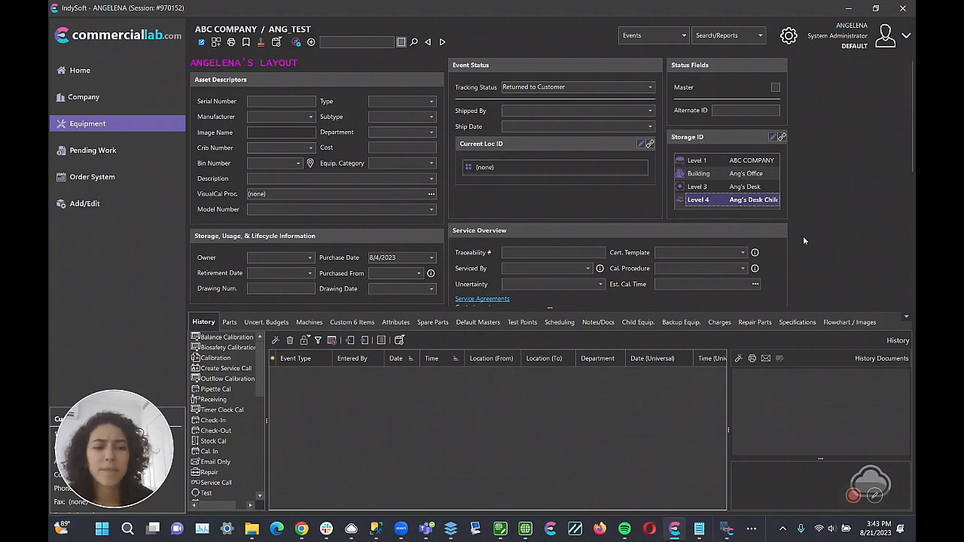
# - Open the Storage ID editor of ANG_TEST, and move and enlarge its window
pyautogui.click(783, 136)
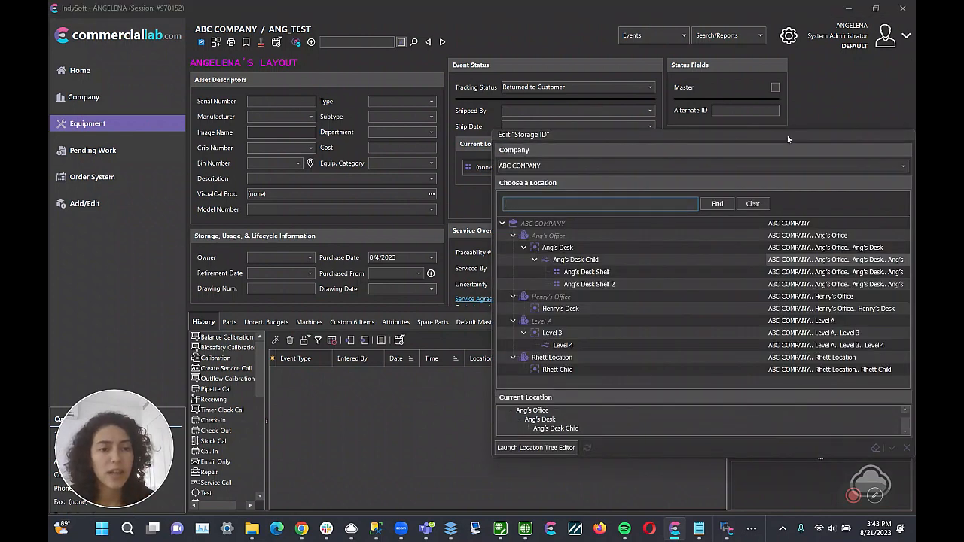
pyautogui.moveTo(787, 136); pyautogui.dragTo(605, 83)
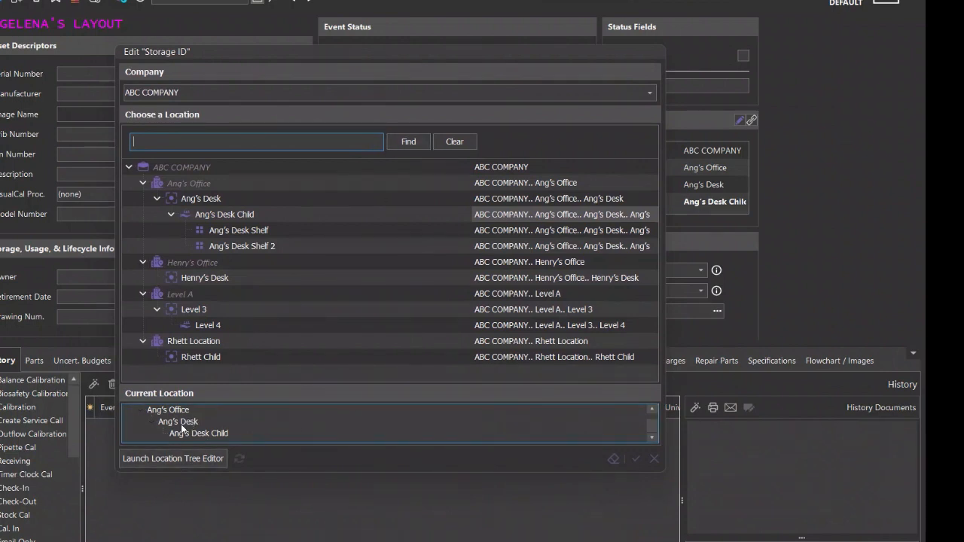
pyautogui.click(249, 433)
pyautogui.moveTo(266, 472); pyautogui.dragTo(259, 521)
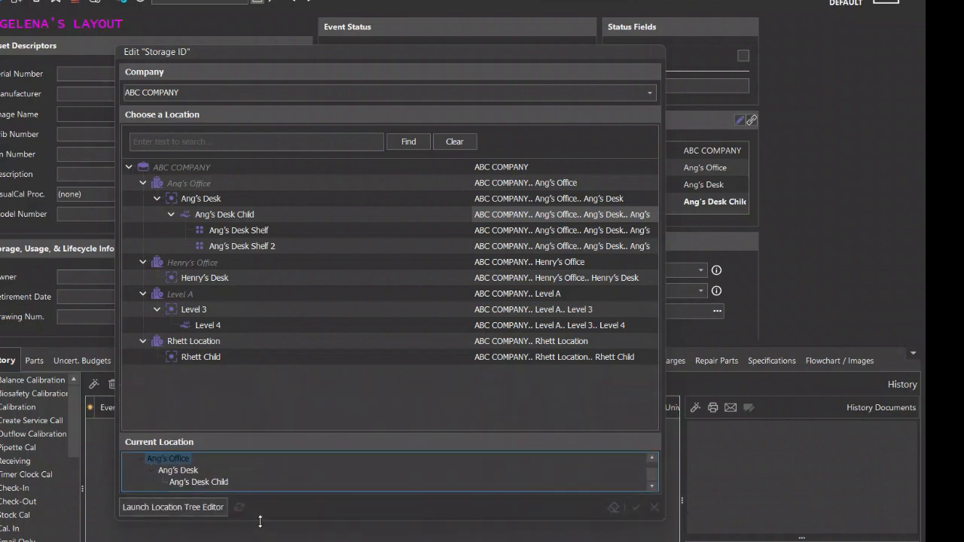
# - Examine each level of the current location path in the Storage ID editor, from ABC COMPANY down to Ang's Desk Child
pyautogui.click(214, 482)
pyautogui.click(178, 471)
pyautogui.click(173, 461)
pyautogui.scroll(1, 172, 469)
pyautogui.click(176, 461)
pyautogui.scroll(-1, 176, 461)
pyautogui.scroll(1, 177, 463)
pyautogui.scroll(-1, 196, 481)
pyautogui.click(216, 486)
# - Select BCD Location 1 among the BCD COMPANY locations, and clear the Storage ID of ANG_TEST instead of applying it
pyautogui.click(645, 93)
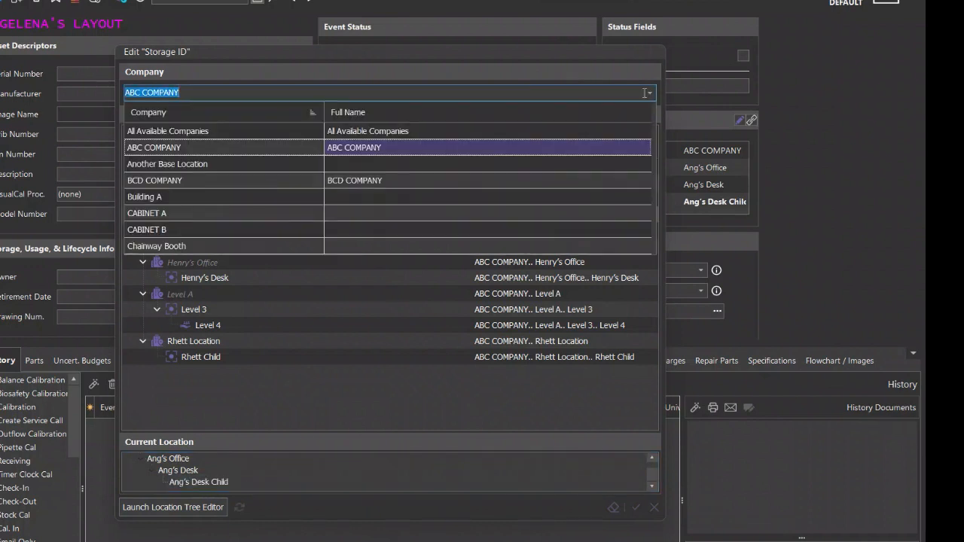
pyautogui.click(186, 179)
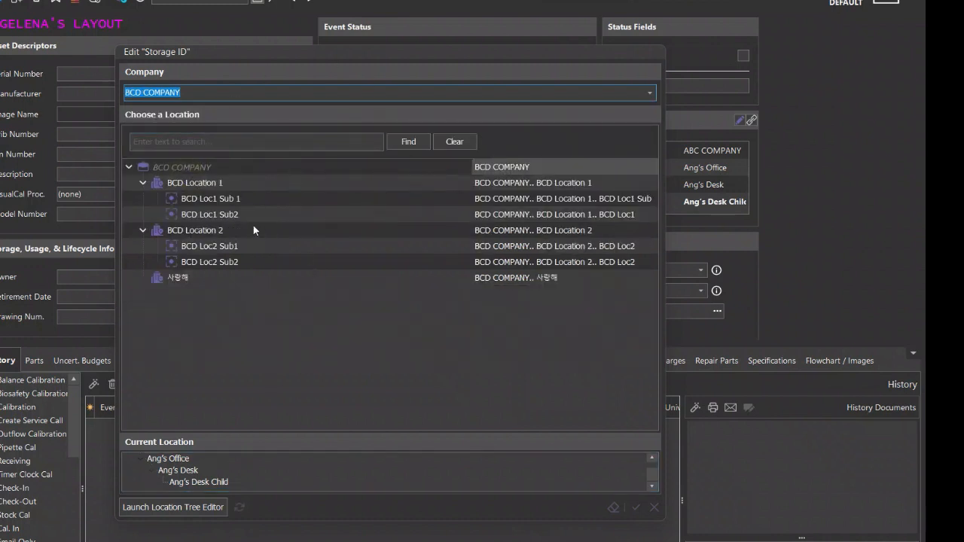
pyautogui.scroll(1, 208, 464)
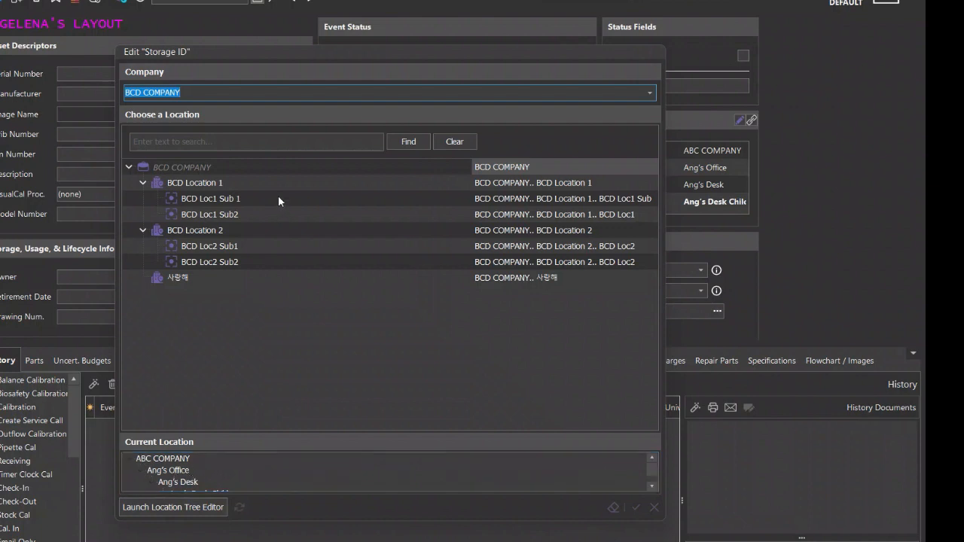
pyautogui.scroll(-1, 200, 471)
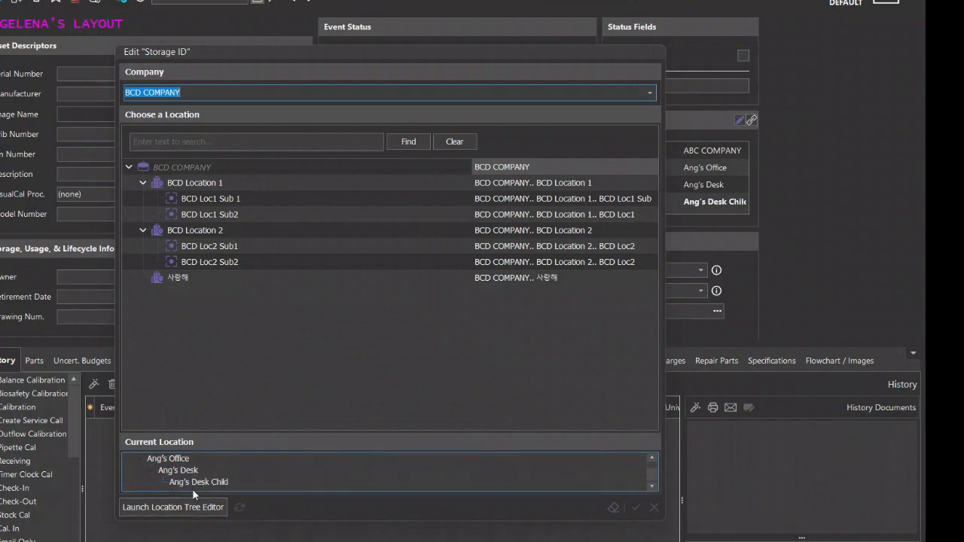
pyautogui.click(211, 483)
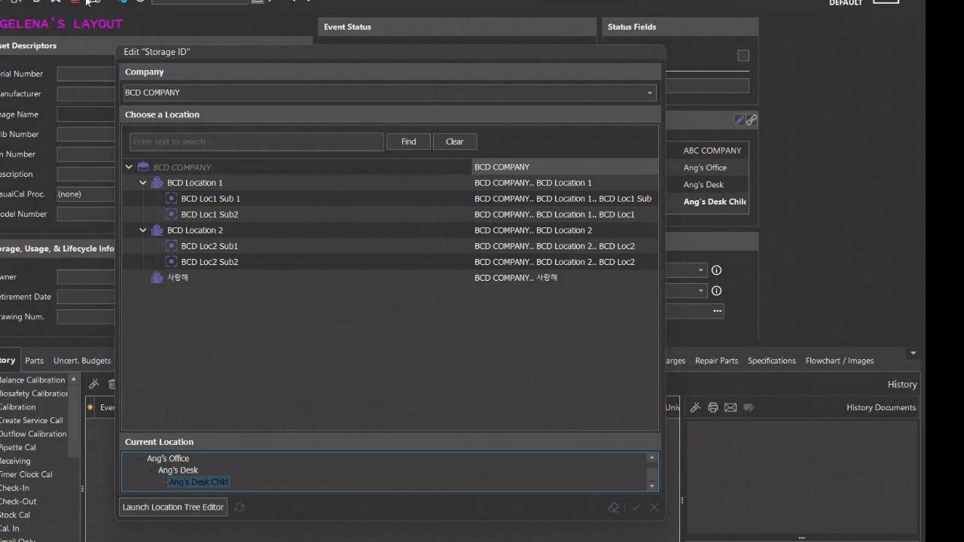
pyautogui.click(210, 183)
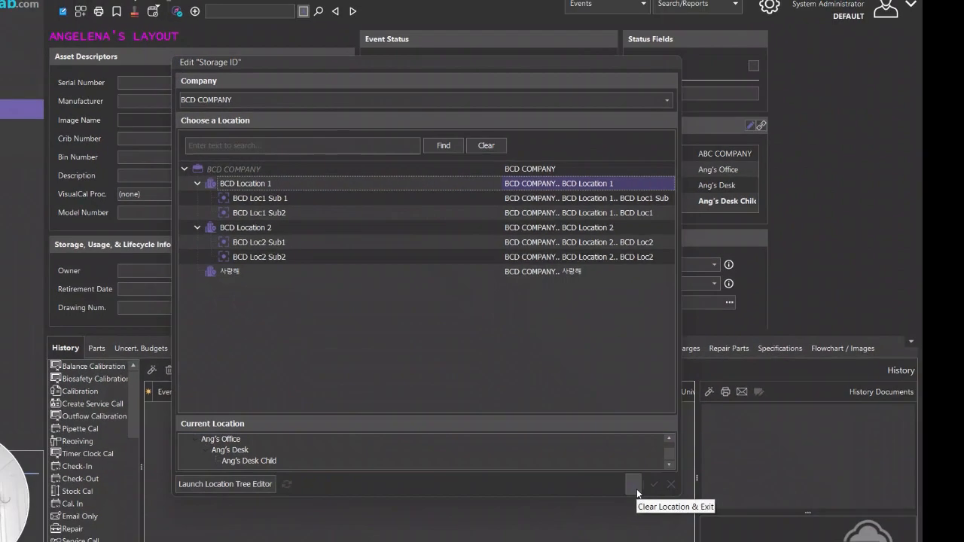
pyautogui.click(634, 488)
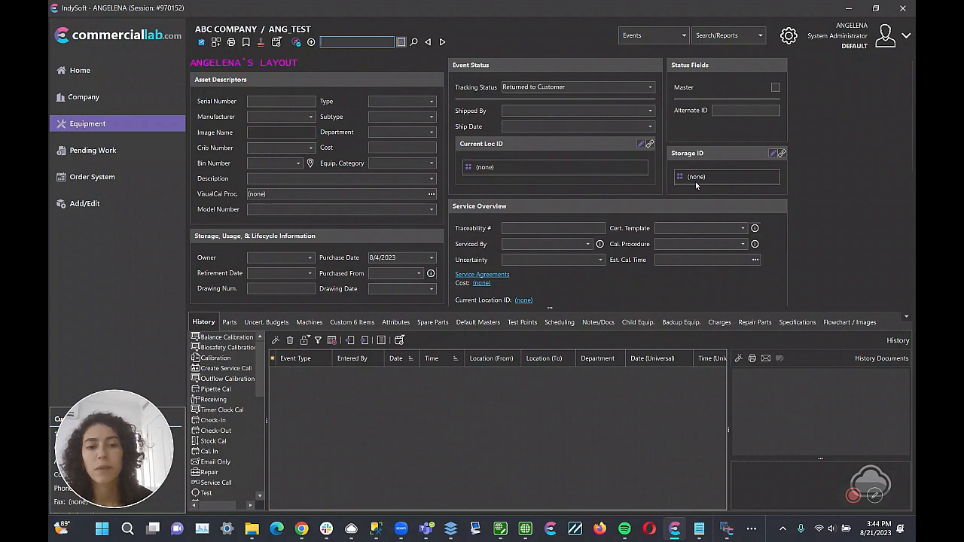
# - Set the Storage ID of ANG_TEST to Ang's Desk Shelf, and go through its Shelf, Building and Level 1 entries
pyautogui.click(780, 154)
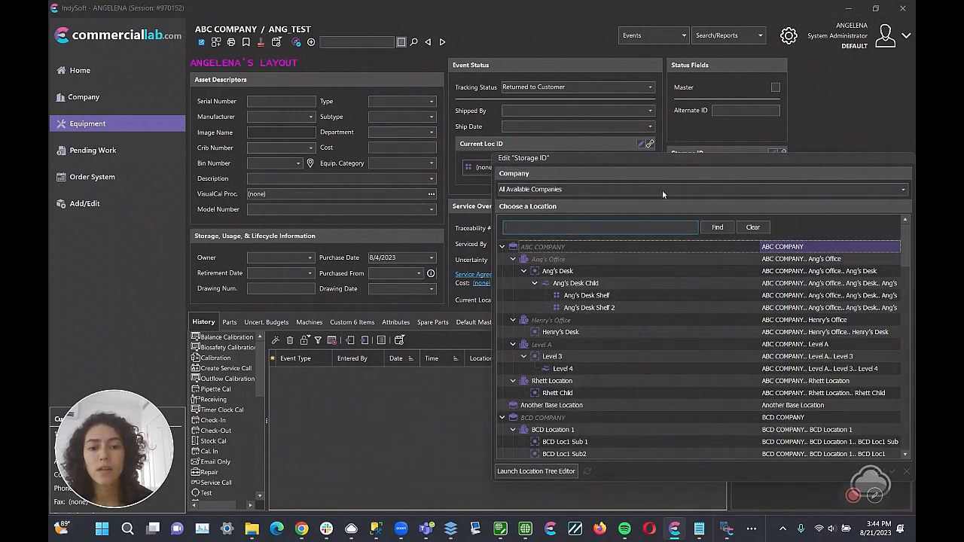
pyautogui.click(581, 297)
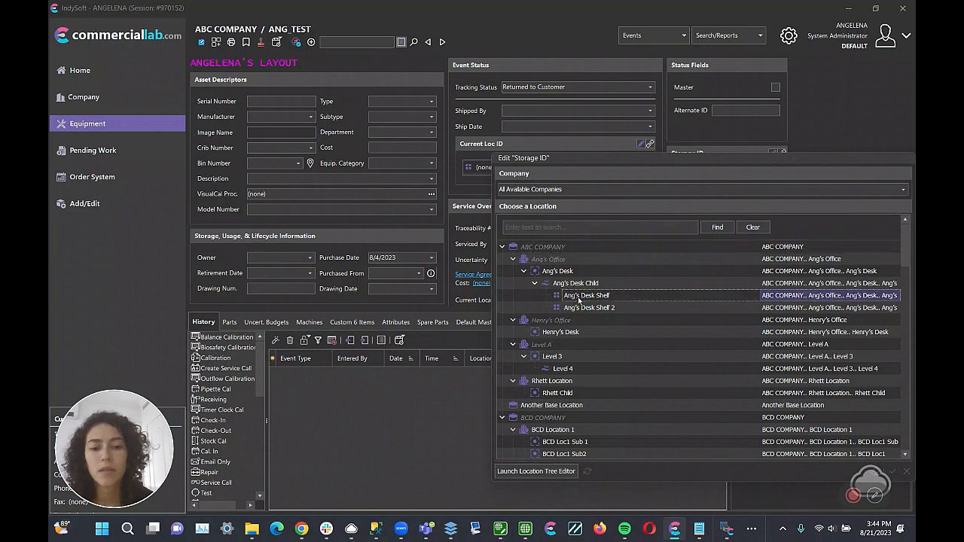
pyautogui.doubleClick(589, 297)
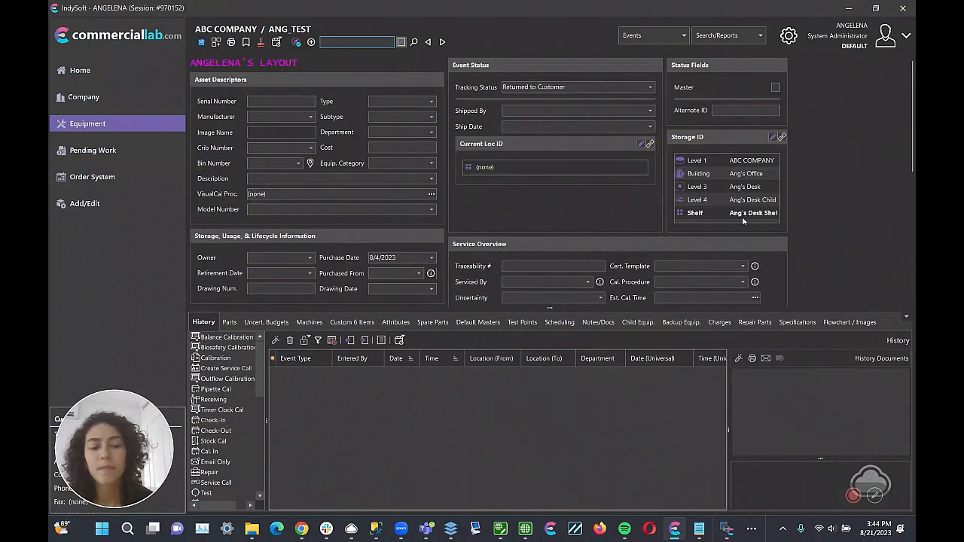
pyautogui.click(737, 214)
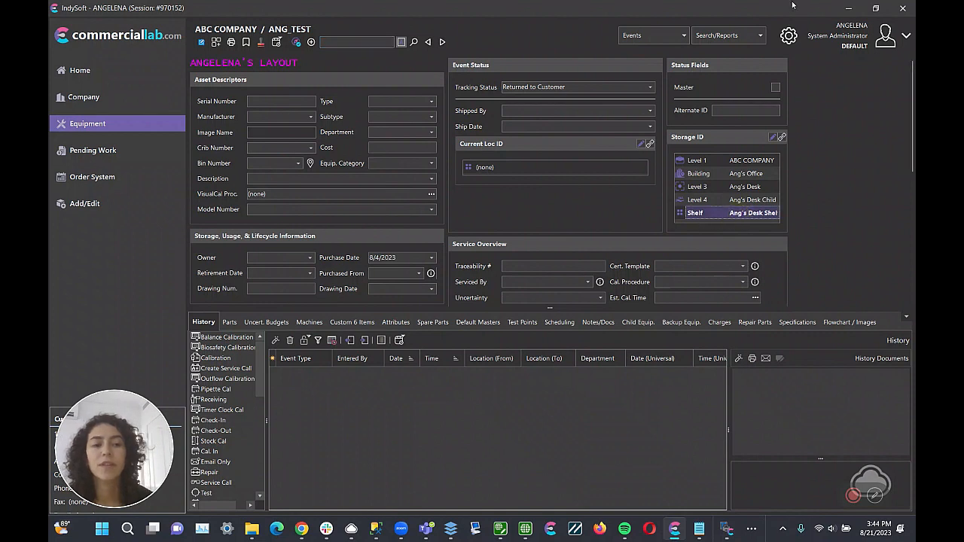
pyautogui.click(702, 175)
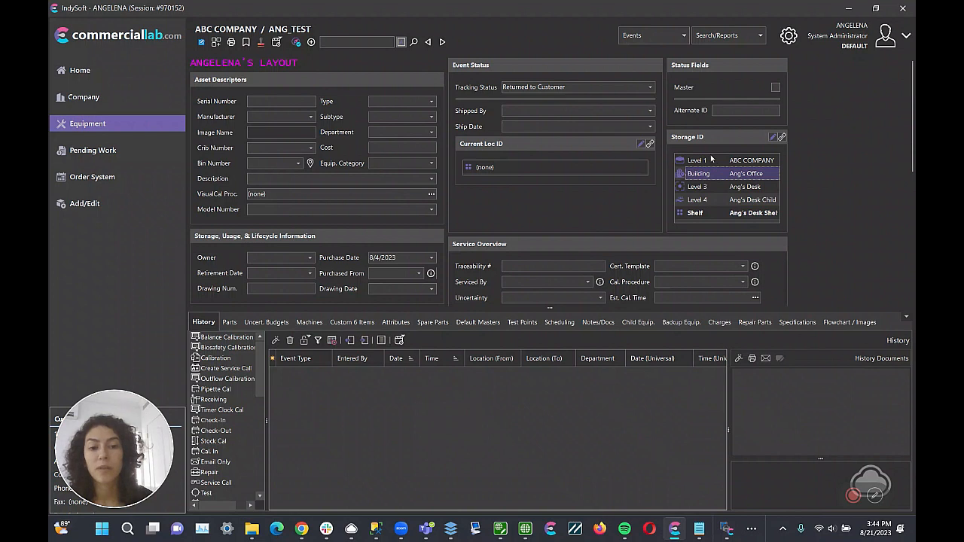
pyautogui.click(701, 213)
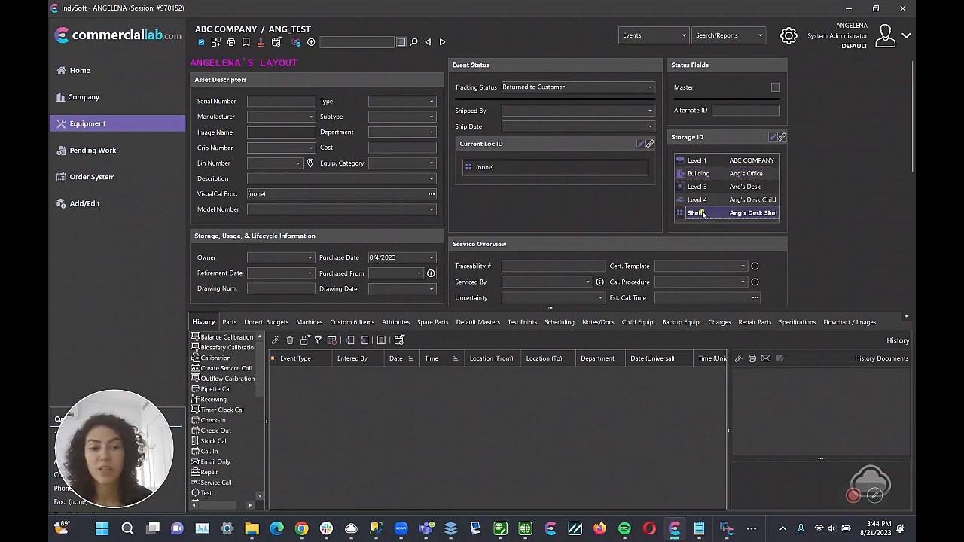
pyautogui.click(708, 162)
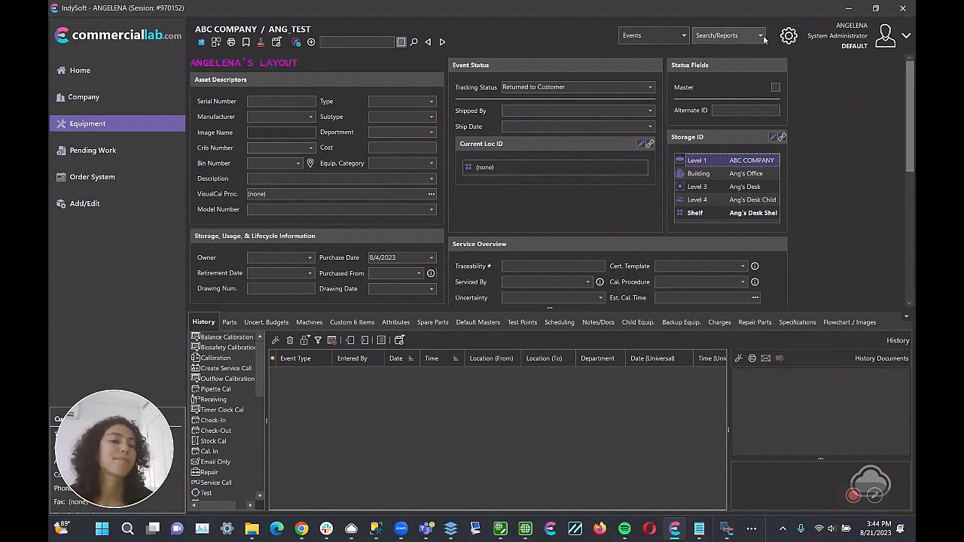
# - Open EquipmentFinder and change the field of the advanced selection's Company condition to Storage ID
pyautogui.click(750, 39)
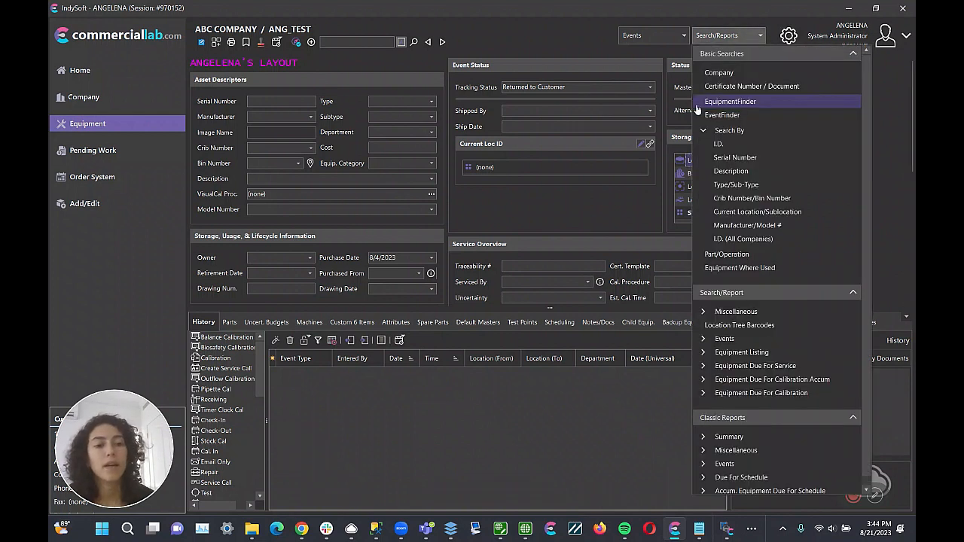
pyautogui.click(755, 104)
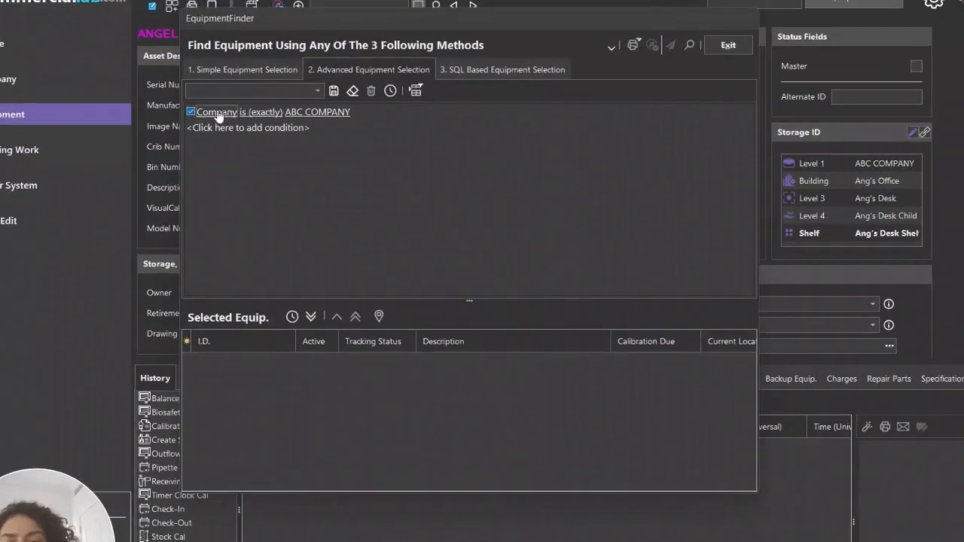
pyautogui.click(244, 120)
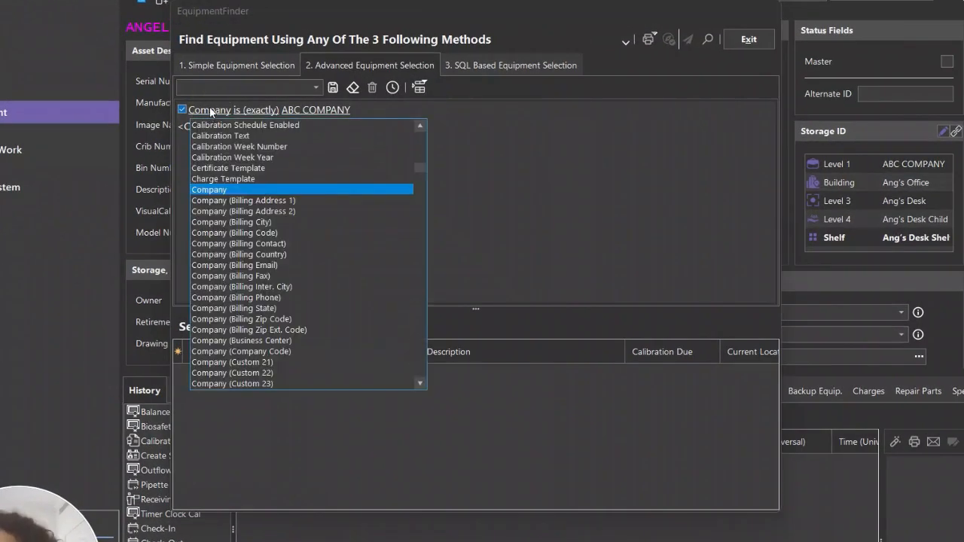
pyautogui.write('sto')
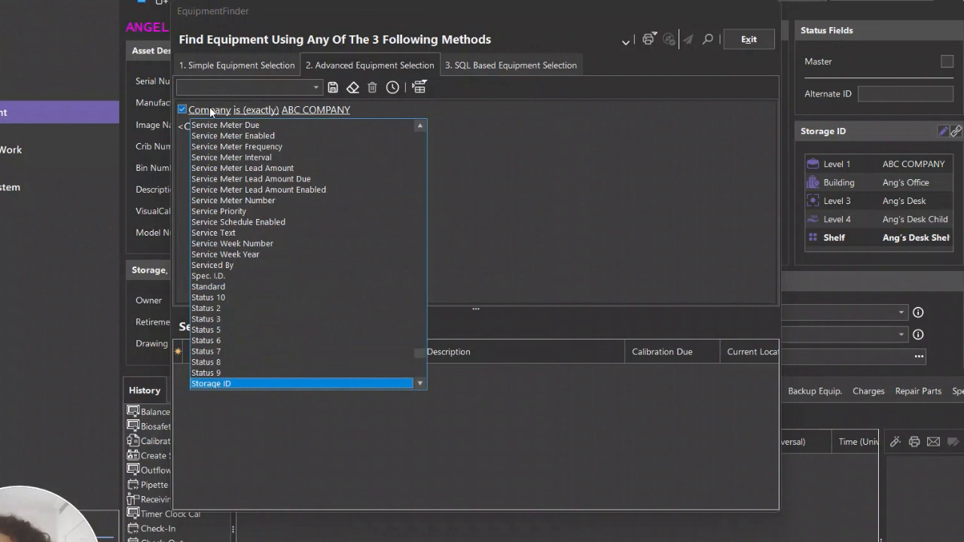
pyautogui.scroll(-3, 318, 240)
pyautogui.scroll(-1, 302, 247)
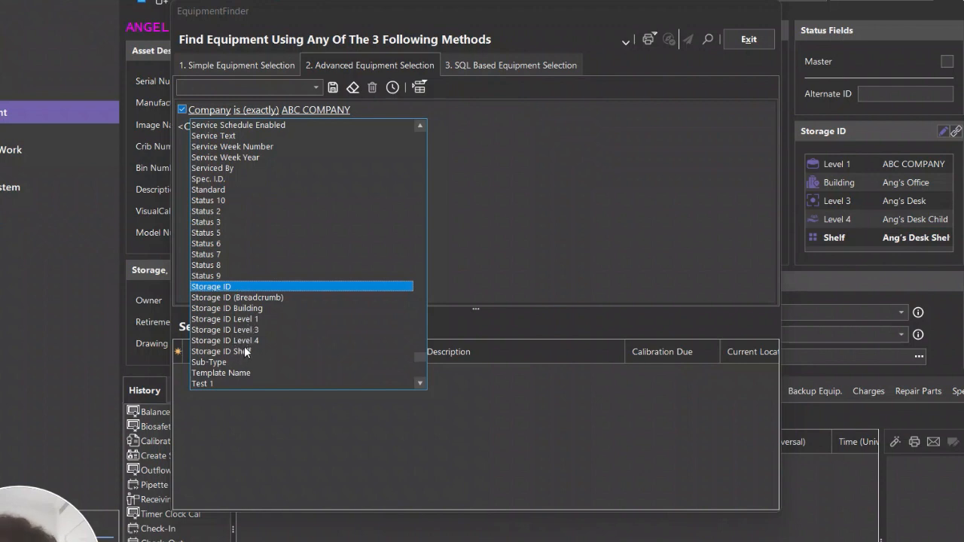
pyautogui.click(223, 287)
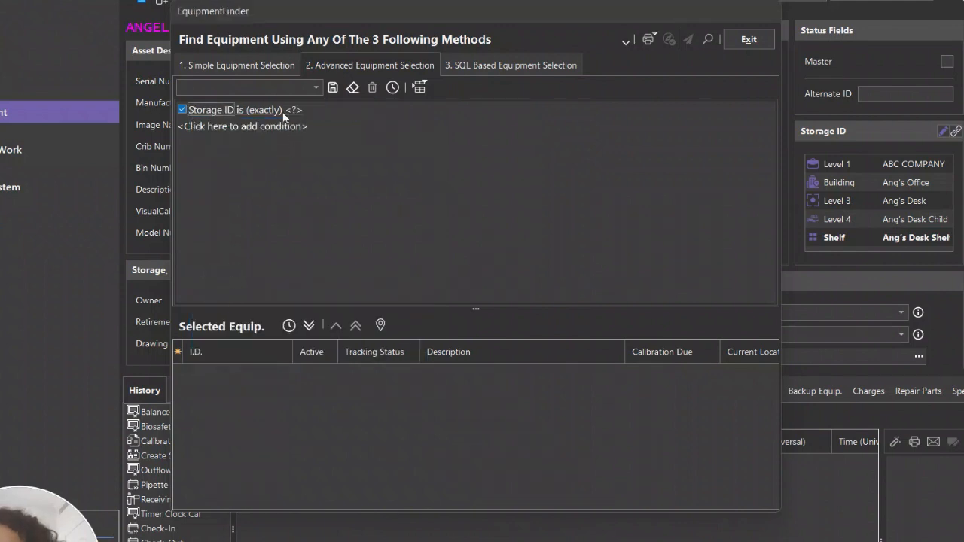
# - Browse the location tree offered for the Storage ID condition, including the levels under Ang's Office
pyautogui.click(294, 110)
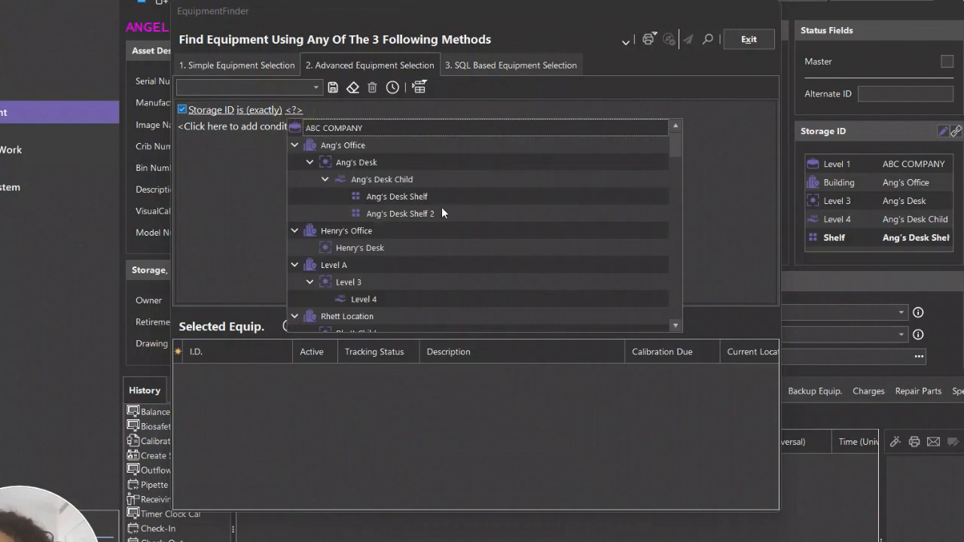
pyautogui.scroll(-10, 440, 209)
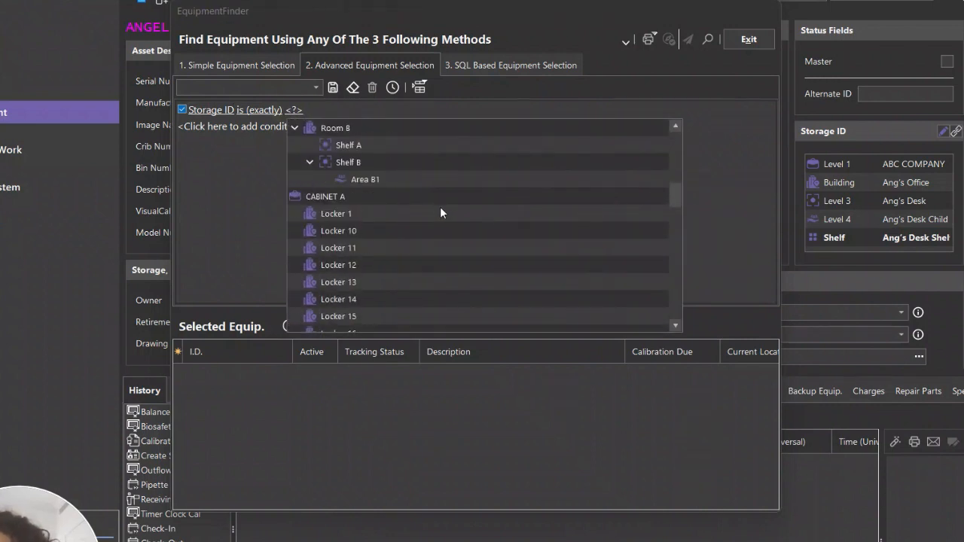
pyautogui.scroll(-10, 444, 222)
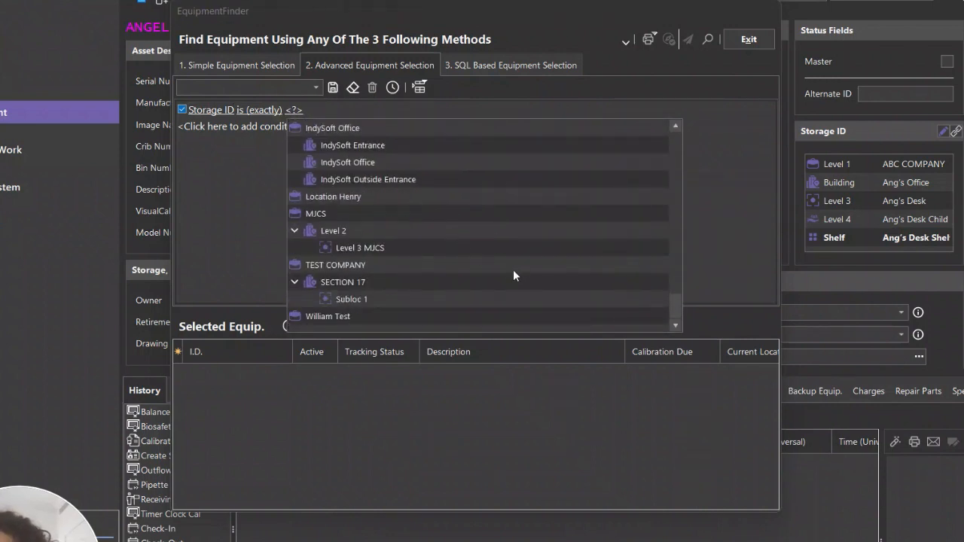
pyautogui.moveTo(677, 314); pyautogui.dragTo(677, 142)
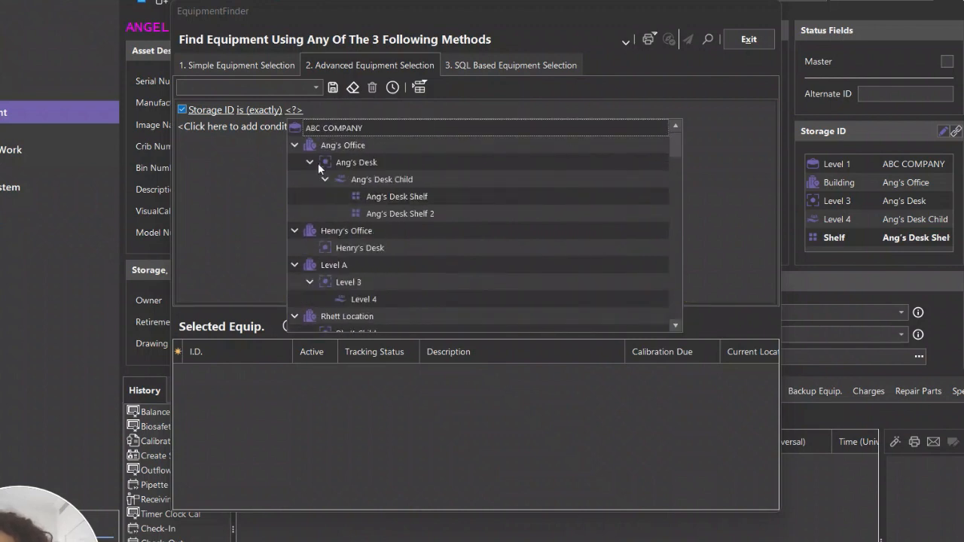
pyautogui.click(367, 147)
pyautogui.click(369, 162)
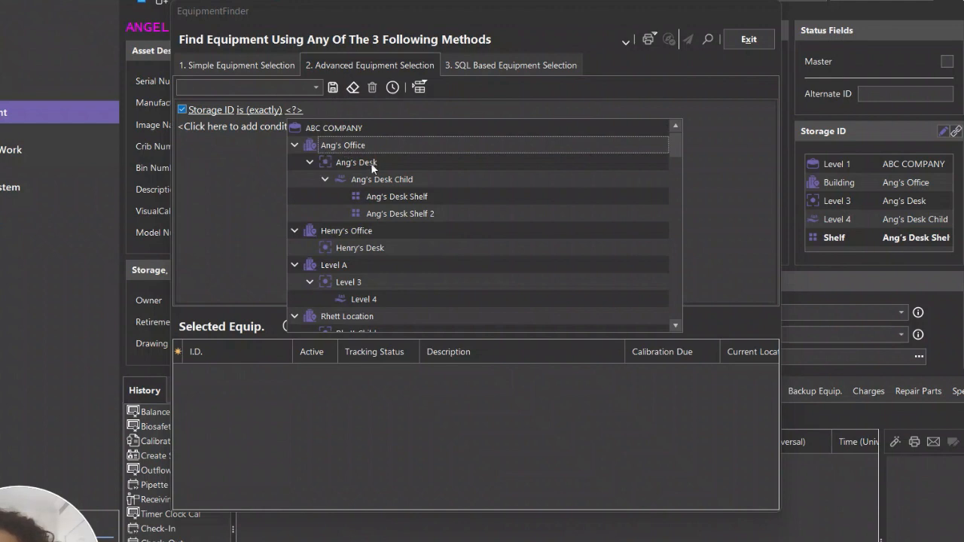
pyautogui.click(392, 180)
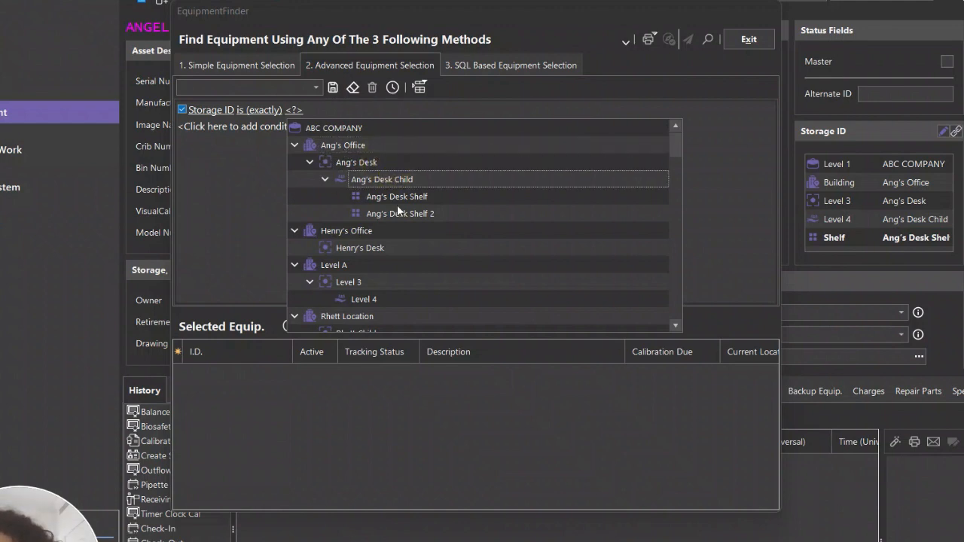
pyautogui.click(410, 197)
# - Collapse and re-expand the branches from Ang's Desk Child up to Ang's Office, and set the Storage ID condition to Ang's Office
pyautogui.click(325, 180)
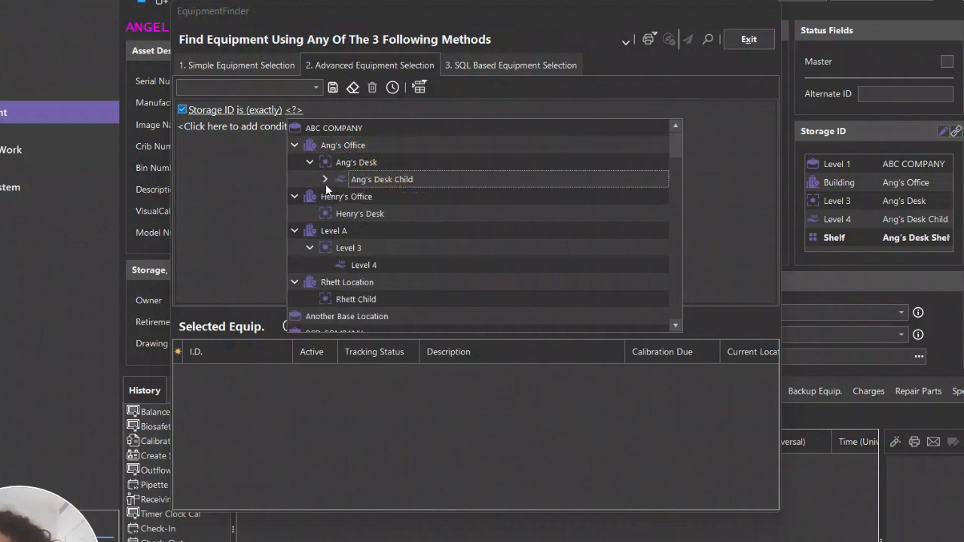
pyautogui.click(325, 179)
pyautogui.click(310, 162)
pyautogui.click(311, 161)
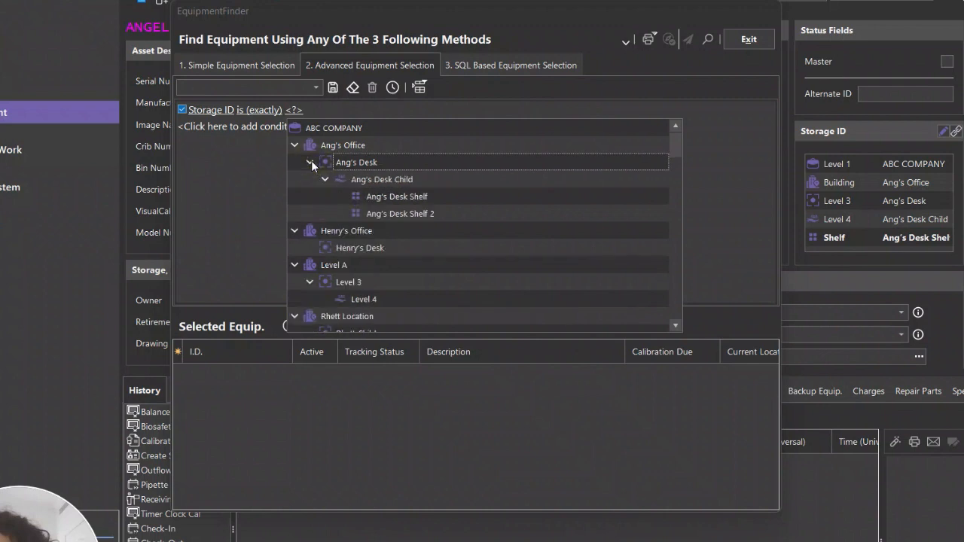
pyautogui.click(294, 146)
pyautogui.click(294, 147)
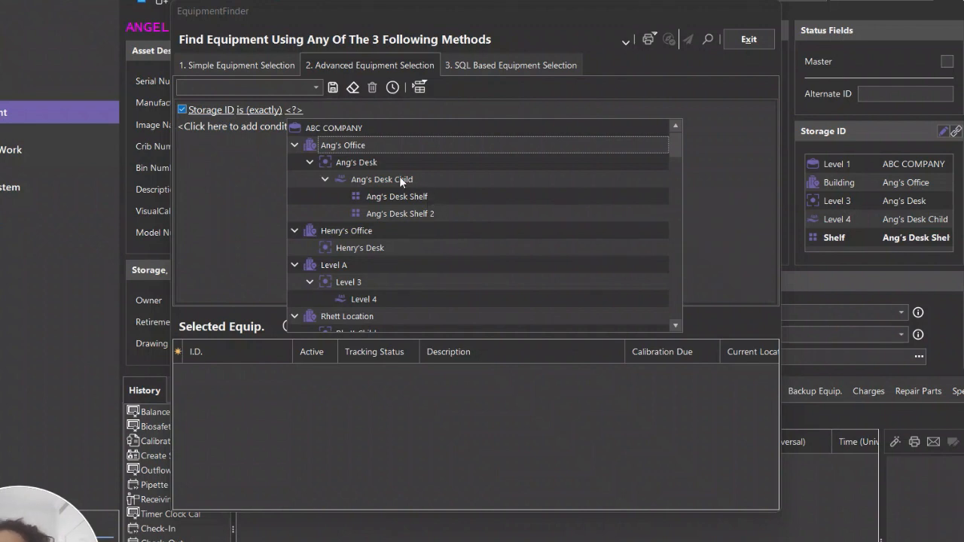
pyautogui.click(342, 146)
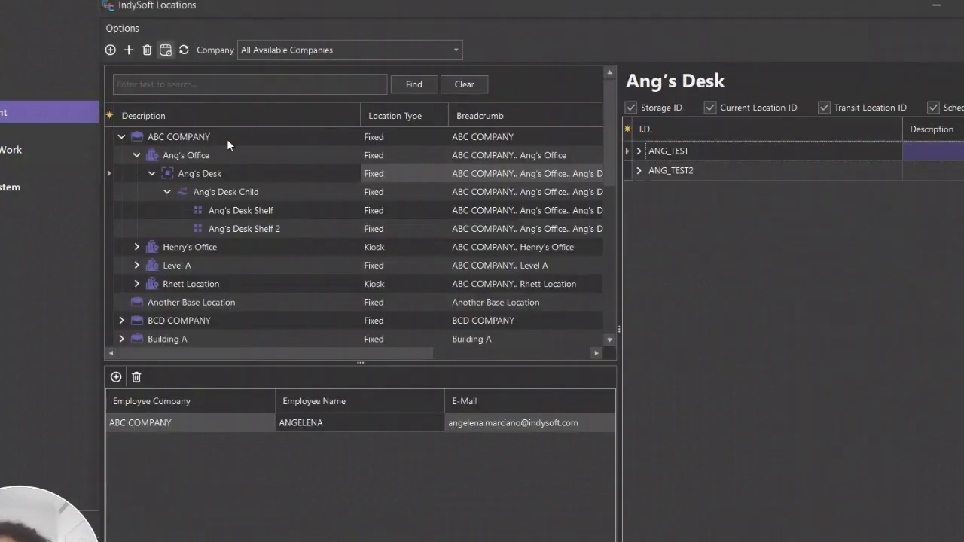
# - View the equipment assigned to Ang's Office in the IndySoft Locations window, and return to EquipmentFinder
pyautogui.click(180, 154)
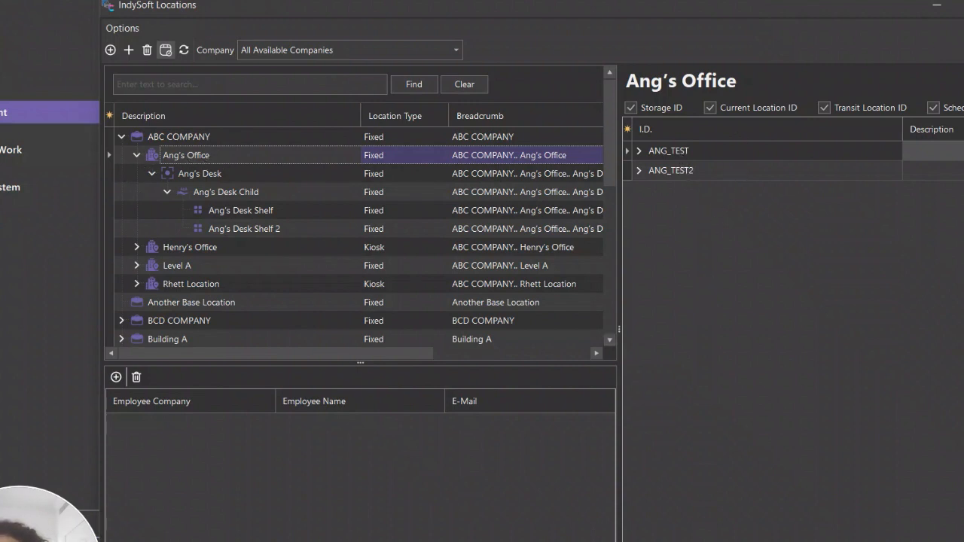
pyautogui.click(936, 8)
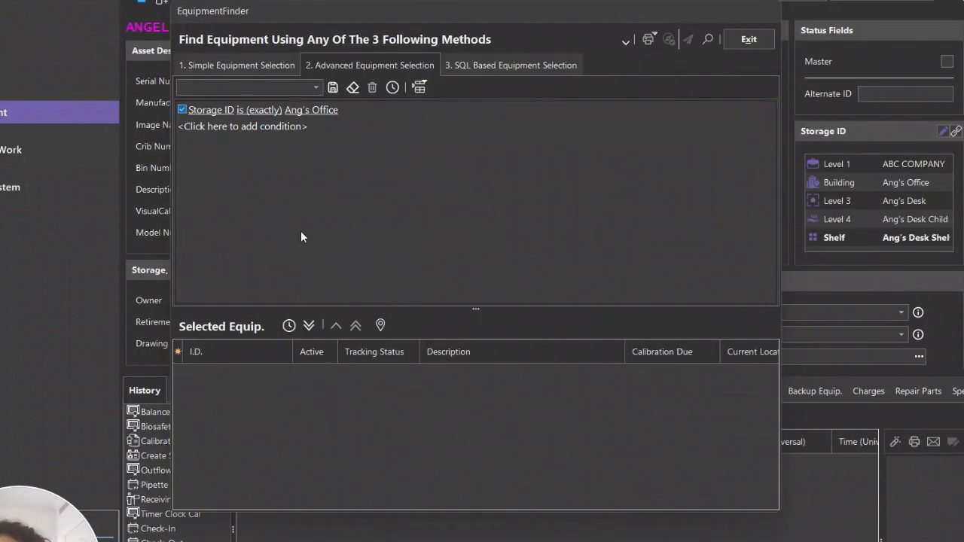
# - Count the equipment that matches the condition Storage ID is exactly Ang's Office
pyautogui.click(215, 110)
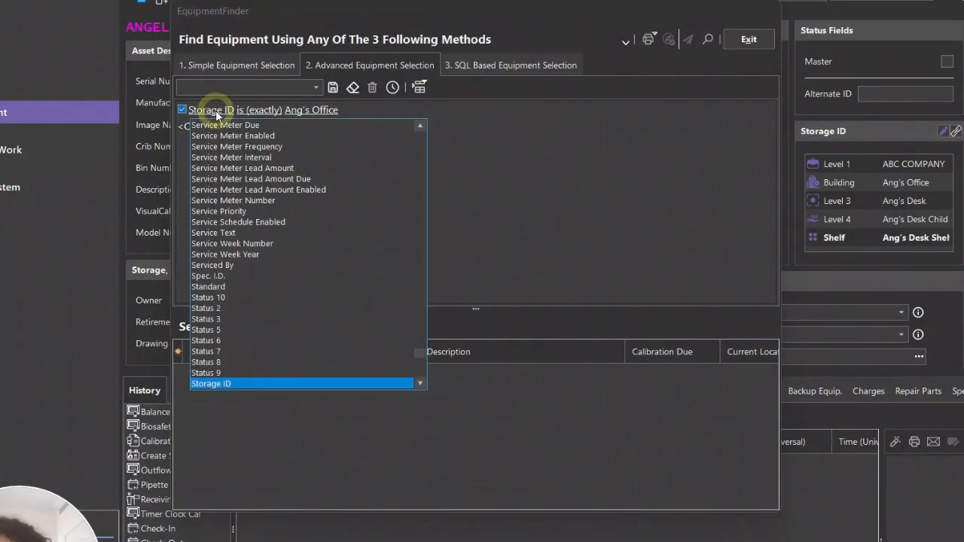
pyautogui.click(600, 203)
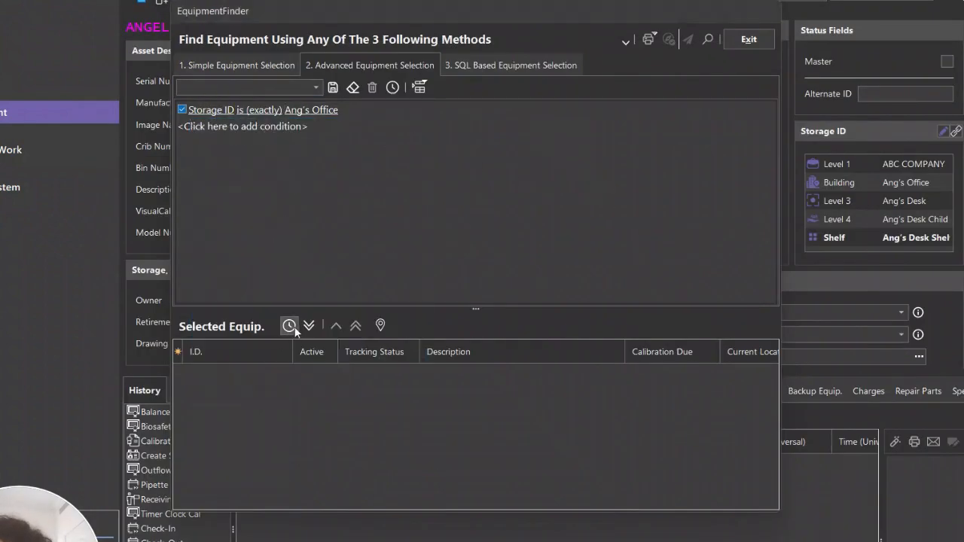
pyautogui.click(293, 327)
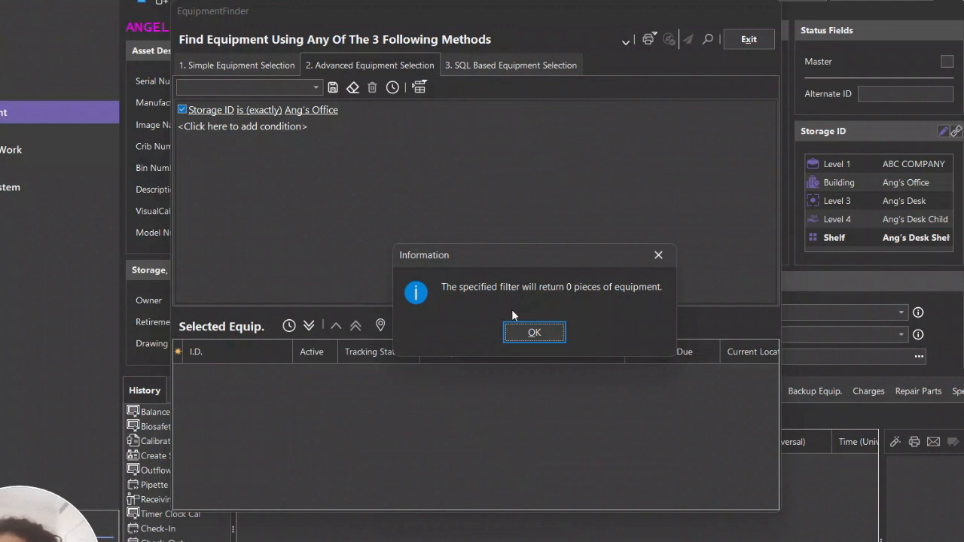
pyautogui.click(542, 338)
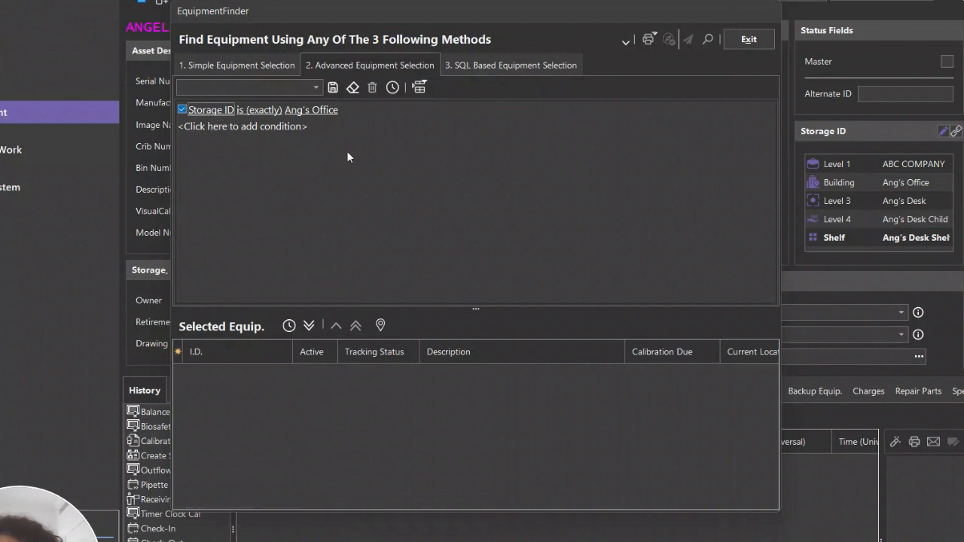
# - Check the Is Storage setting of Ang's Office in the IndySoft Locations window, and exit EquipmentFinder
pyautogui.click(318, 111)
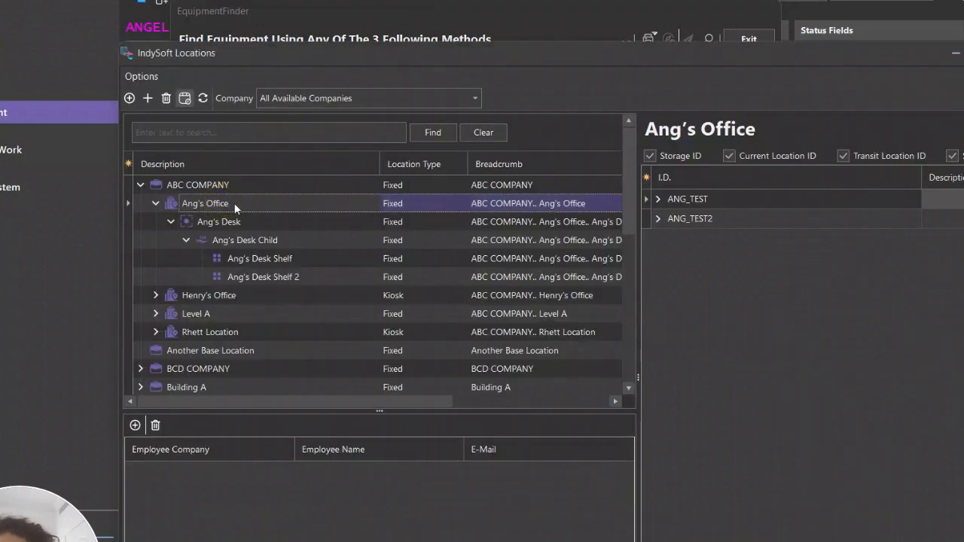
pyautogui.doubleClick(250, 203)
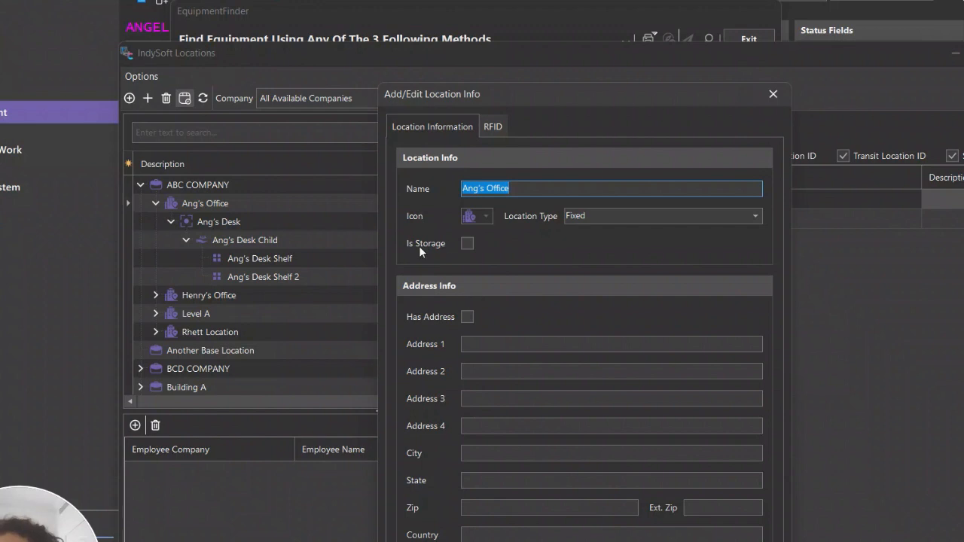
pyautogui.click(742, 541)
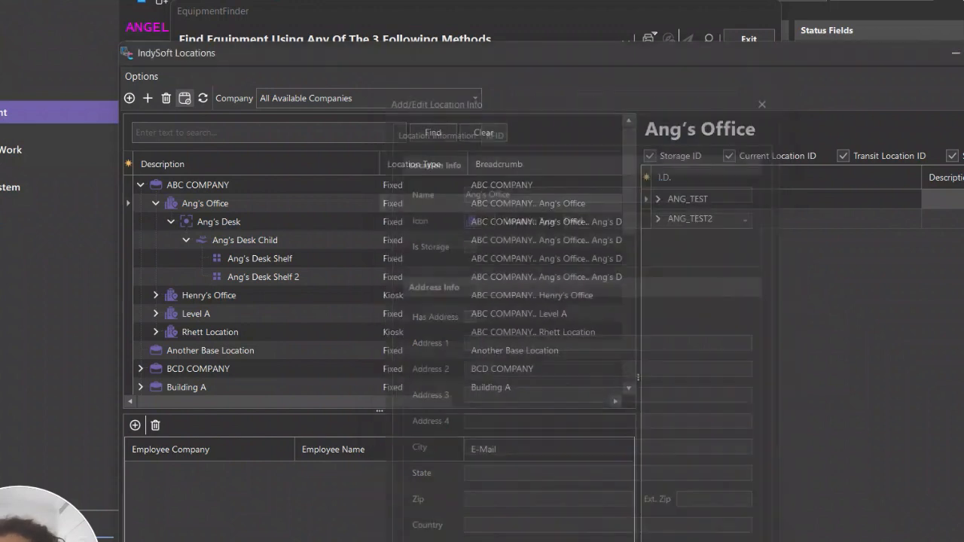
pyautogui.click(963, 53)
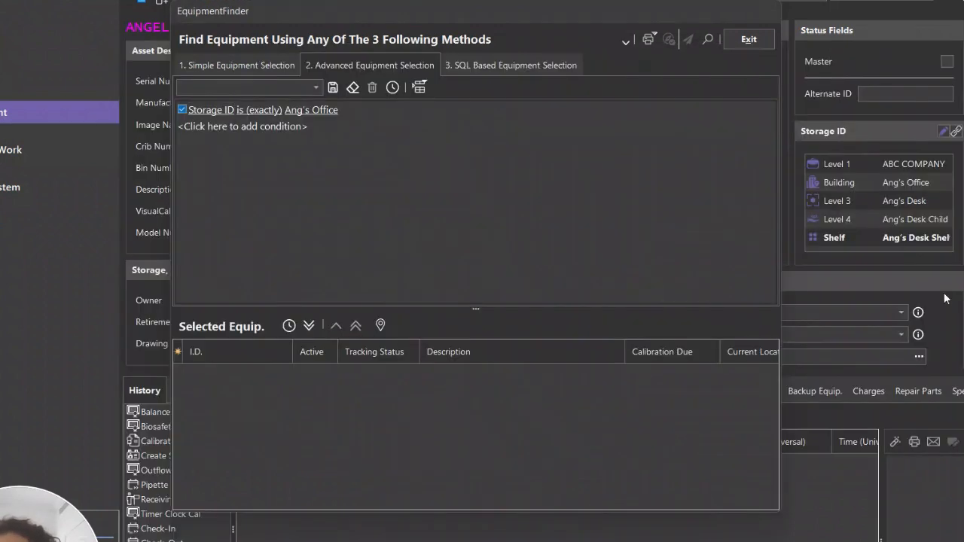
pyautogui.click(751, 44)
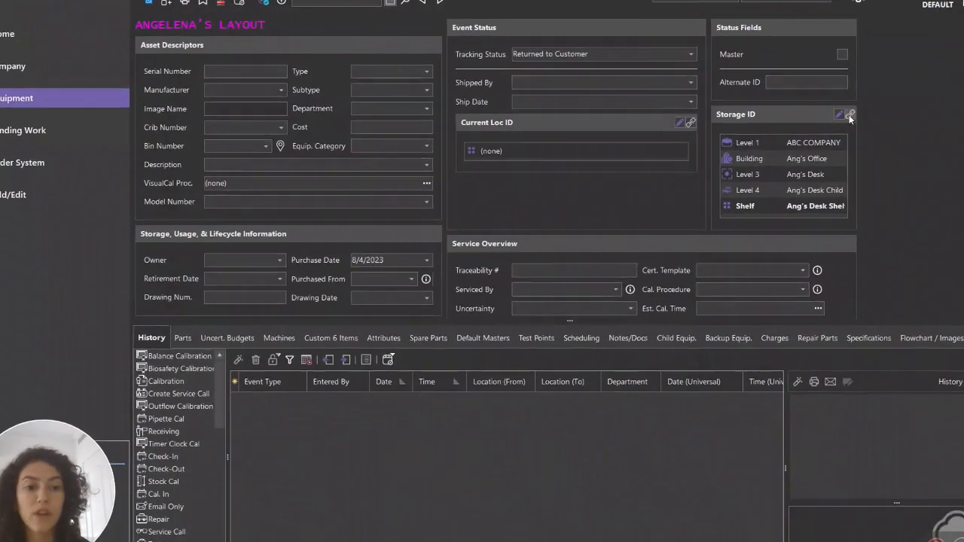
# - Try to set the equipment's Storage ID to Ang's Office, and close the location selection
pyautogui.click(938, 129)
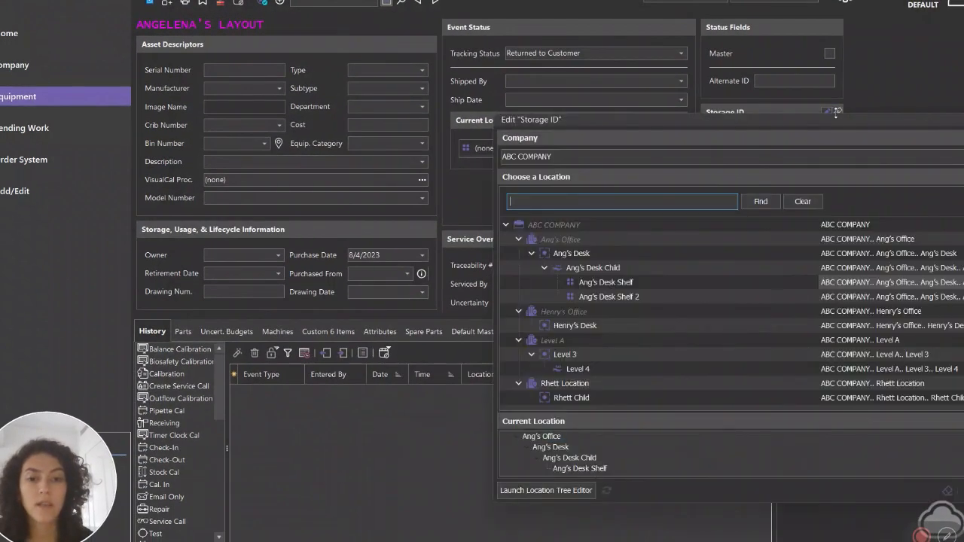
pyautogui.click(579, 239)
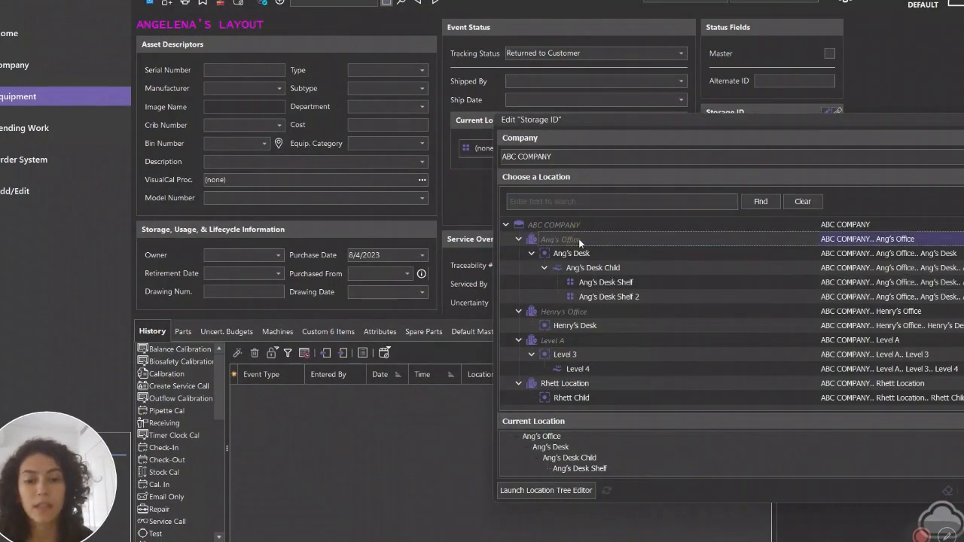
pyautogui.doubleClick(554, 239)
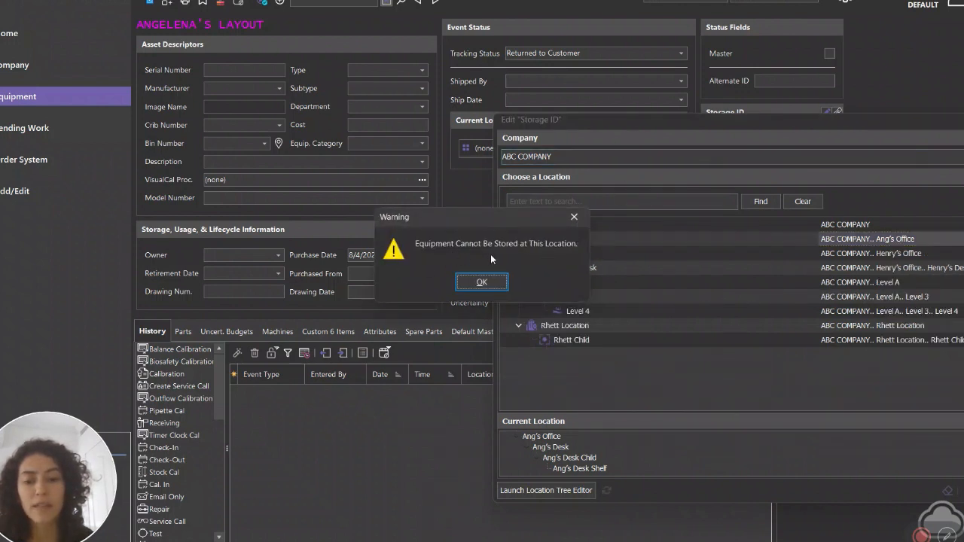
pyautogui.click(486, 282)
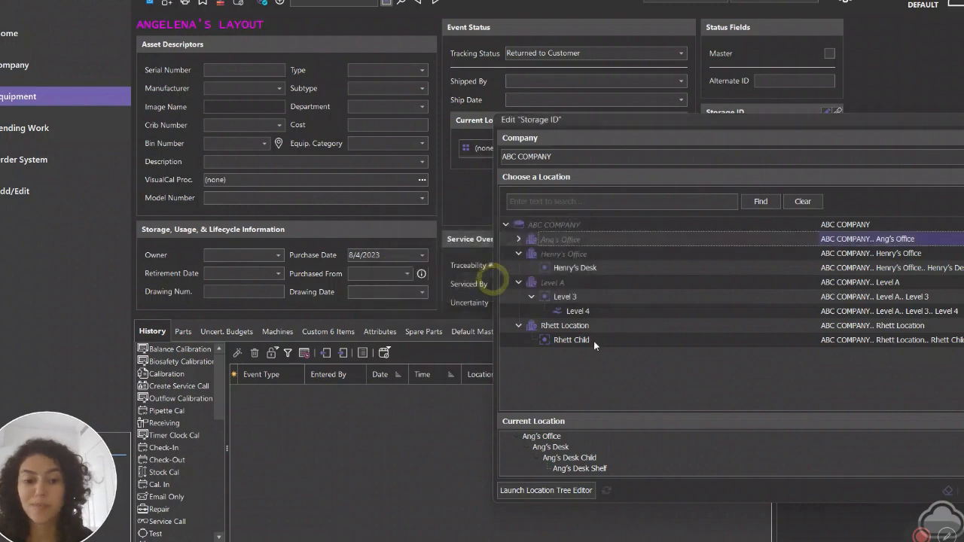
pyautogui.click(963, 490)
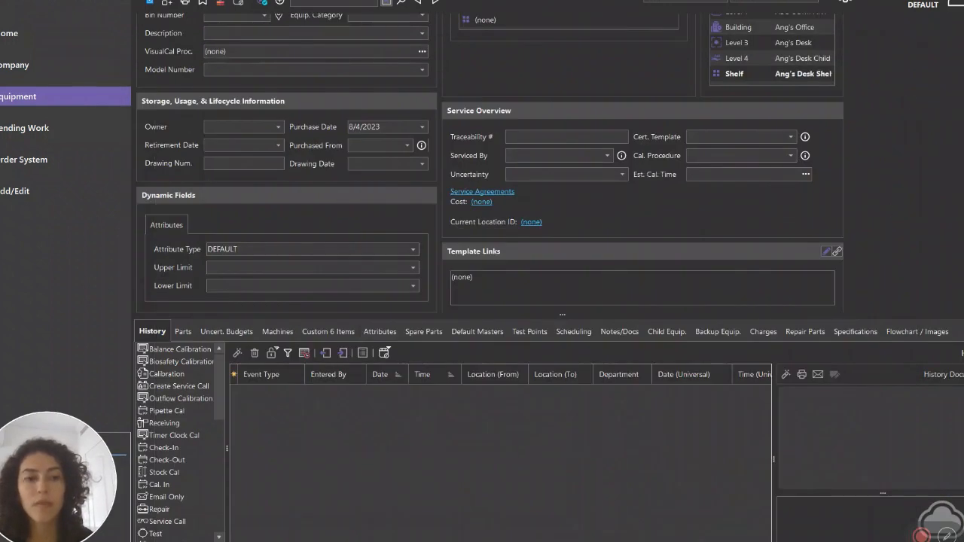
# - Reopen EquipmentFinder and compare the Storage ID level fields available for the Company condition with the location tree in IndySoft Locations
pyautogui.click(773, 2)
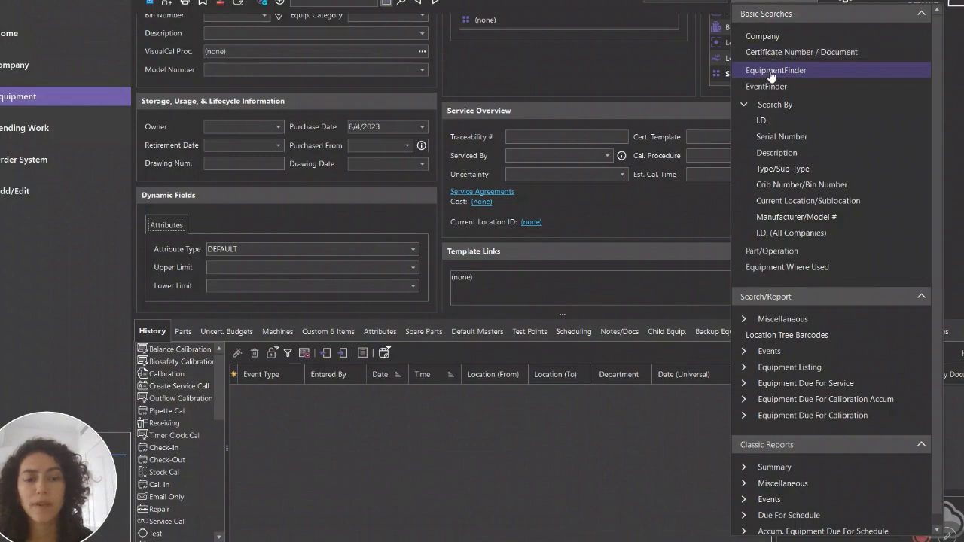
pyautogui.click(771, 71)
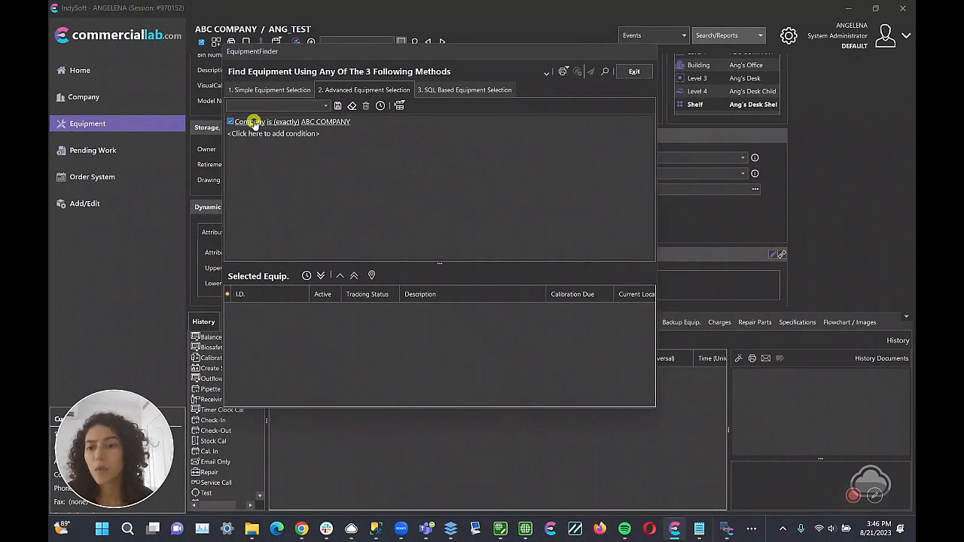
pyautogui.click(255, 124)
pyautogui.write('sto')
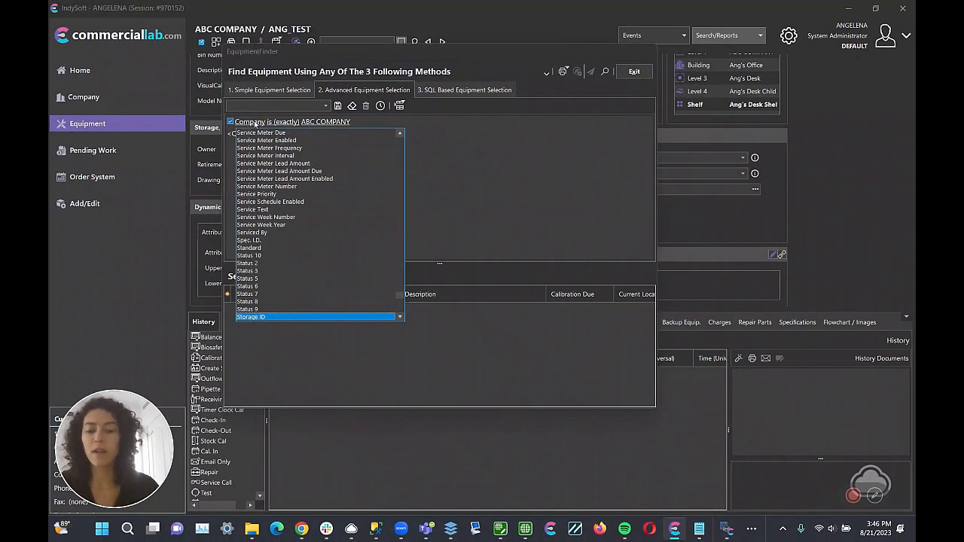
pyautogui.scroll(-3, 305, 241)
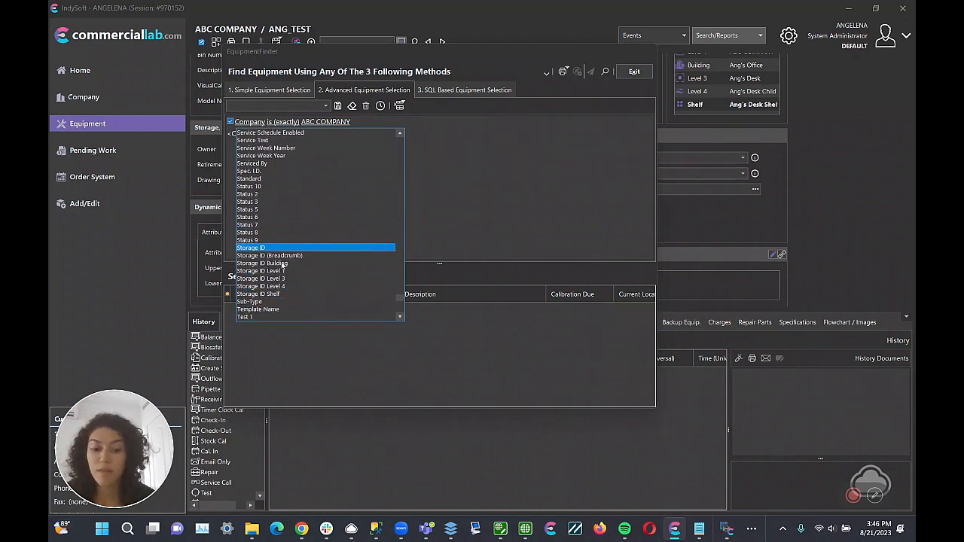
pyautogui.click(727, 529)
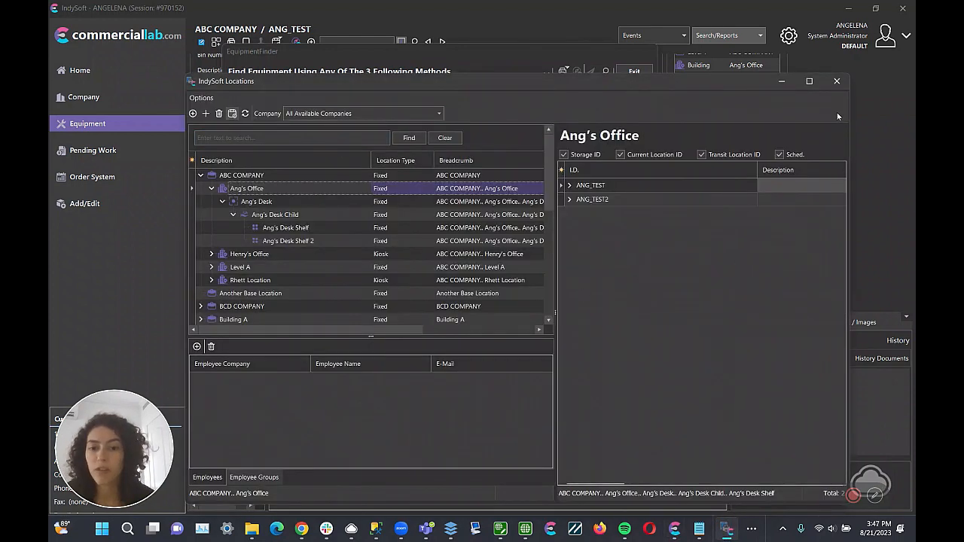
pyautogui.click(783, 80)
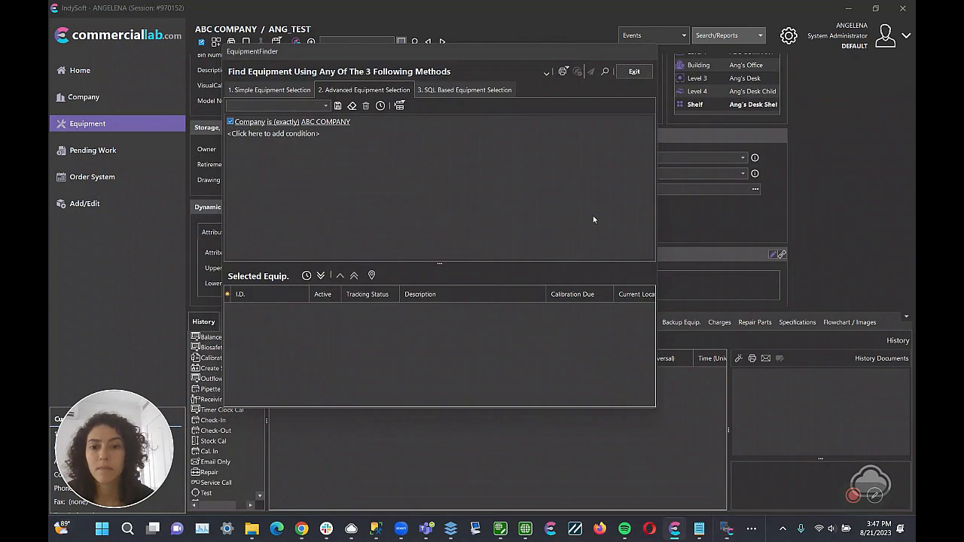
# - Change the advanced selection's Company condition to Storage ID Building is exactly Ang's Office
pyautogui.click(247, 132)
pyautogui.scroll(-2, 277, 249)
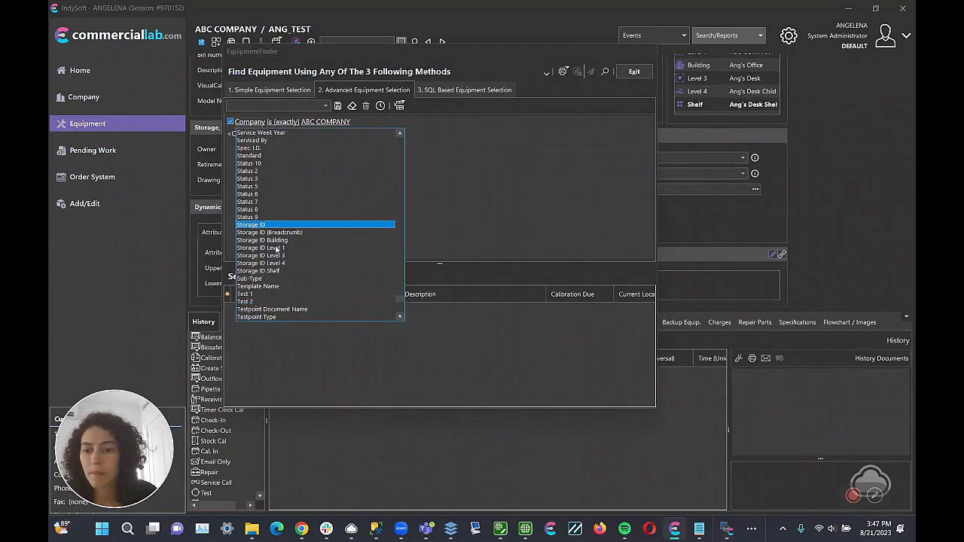
pyautogui.click(283, 241)
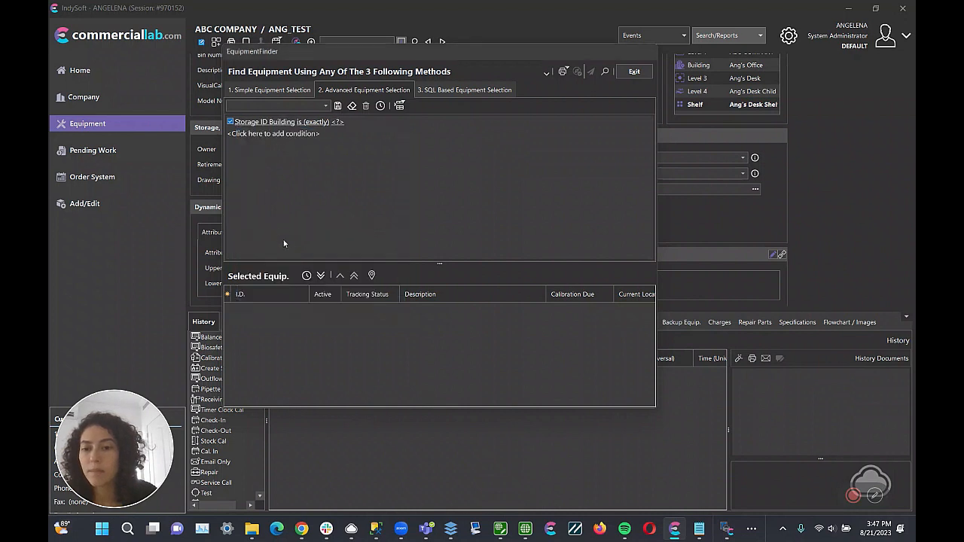
pyautogui.click(337, 123)
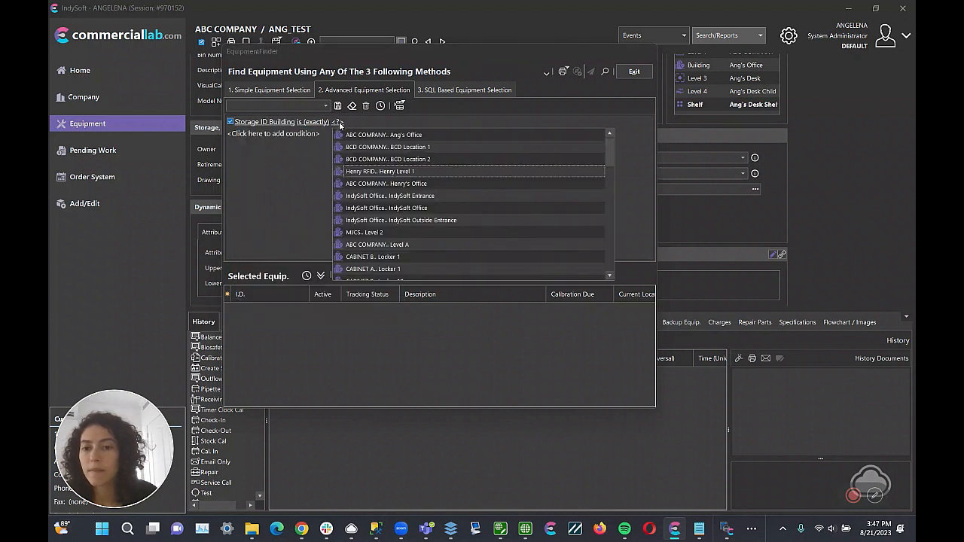
pyautogui.click(419, 135)
# - Count the equipment matching the building condition and load it into the selected equipment list, enlarging the list area
pyautogui.click(306, 275)
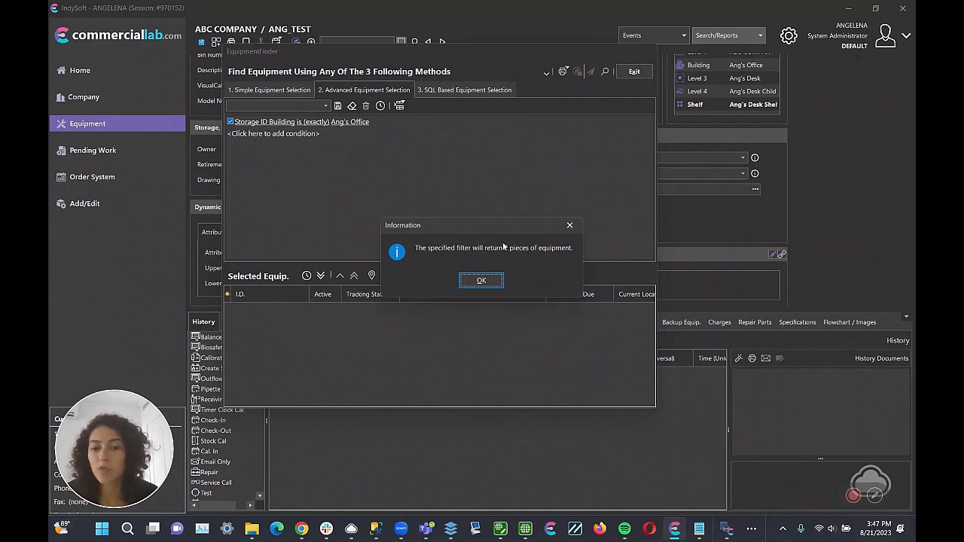
pyautogui.click(485, 284)
pyautogui.click(320, 275)
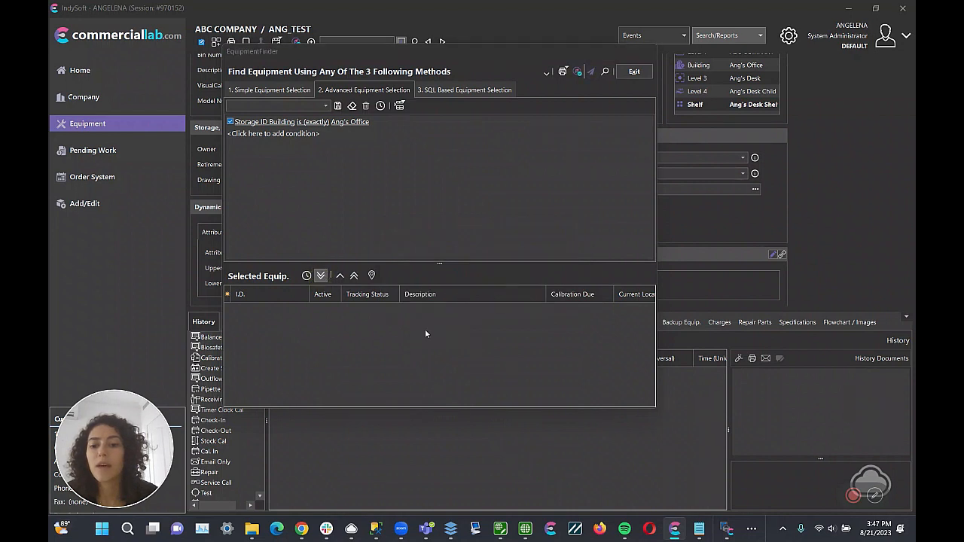
pyautogui.click(487, 283)
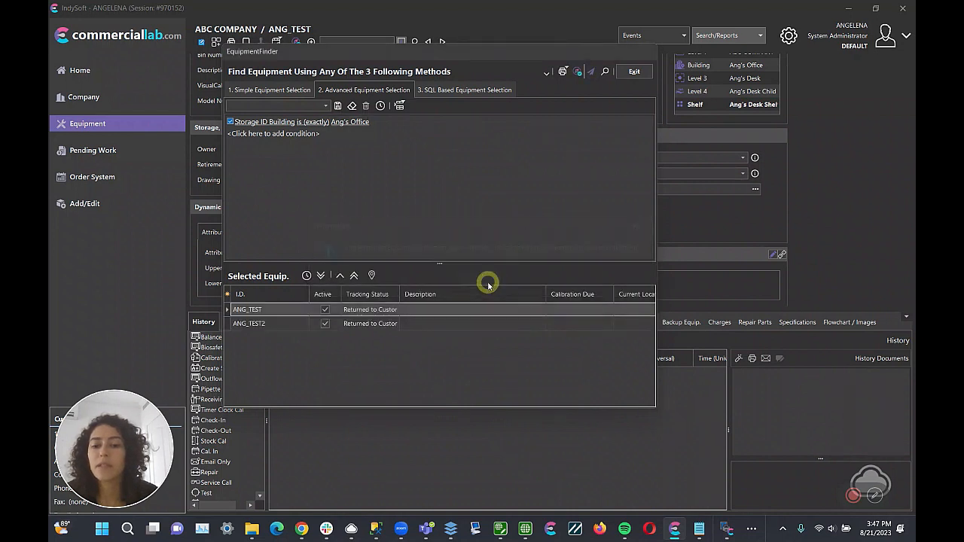
pyautogui.click(452, 265)
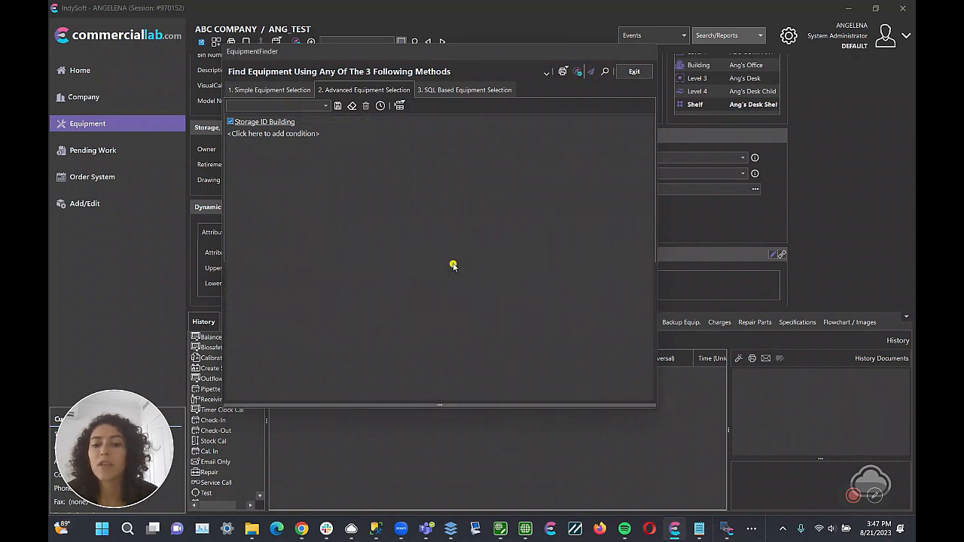
pyautogui.click(439, 405)
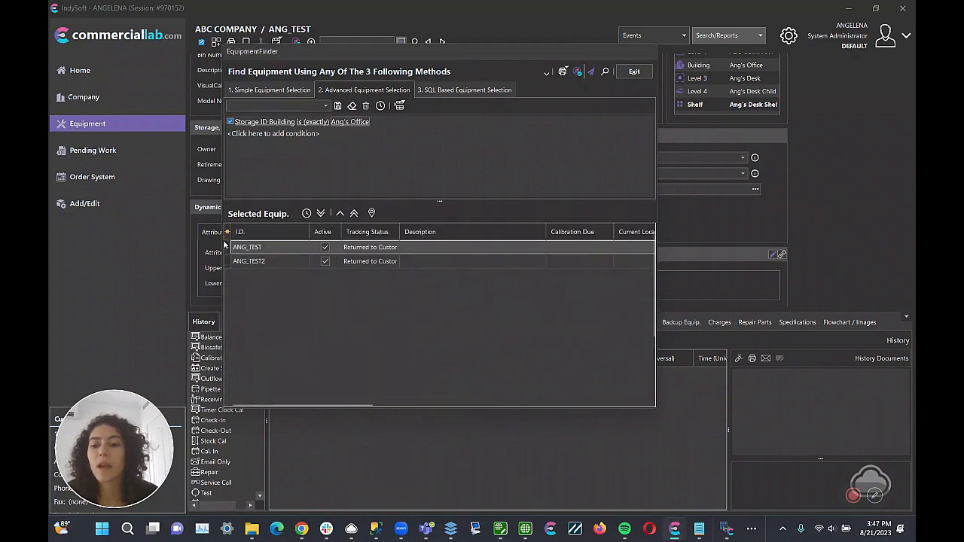
# - Show the Storage ID Level 1, Building, Level 3, Level 4 and Shelf columns in the selected equipment list
pyautogui.click(227, 232)
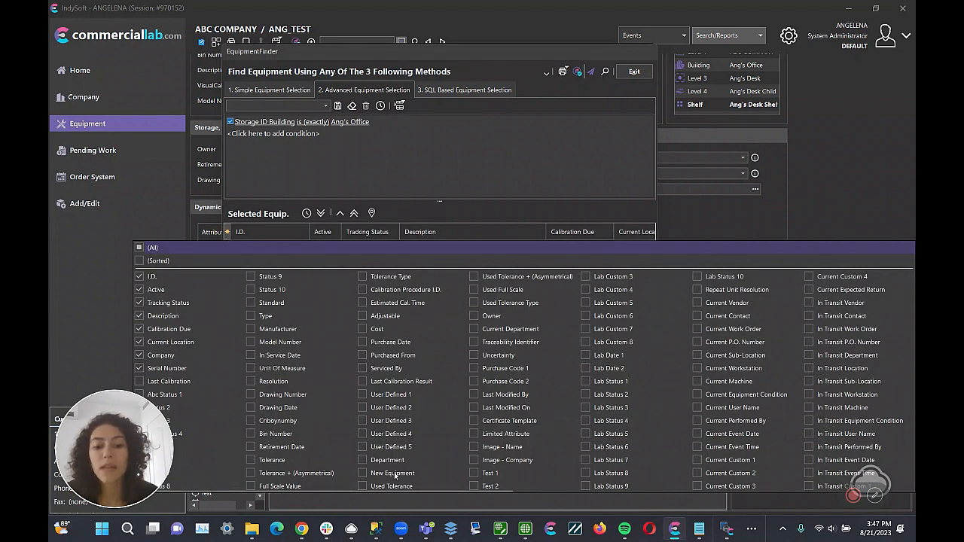
pyautogui.moveTo(359, 487); pyautogui.dragTo(773, 467)
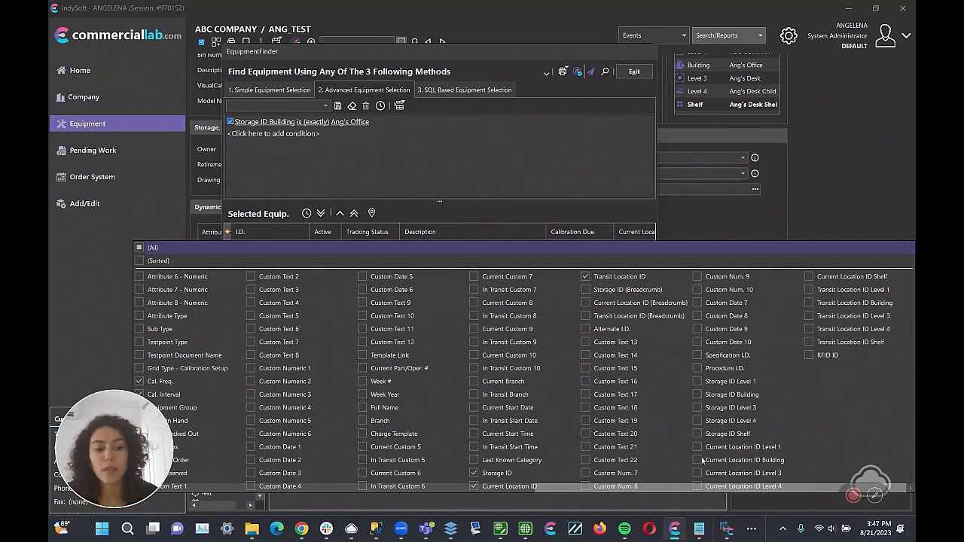
pyautogui.click(697, 382)
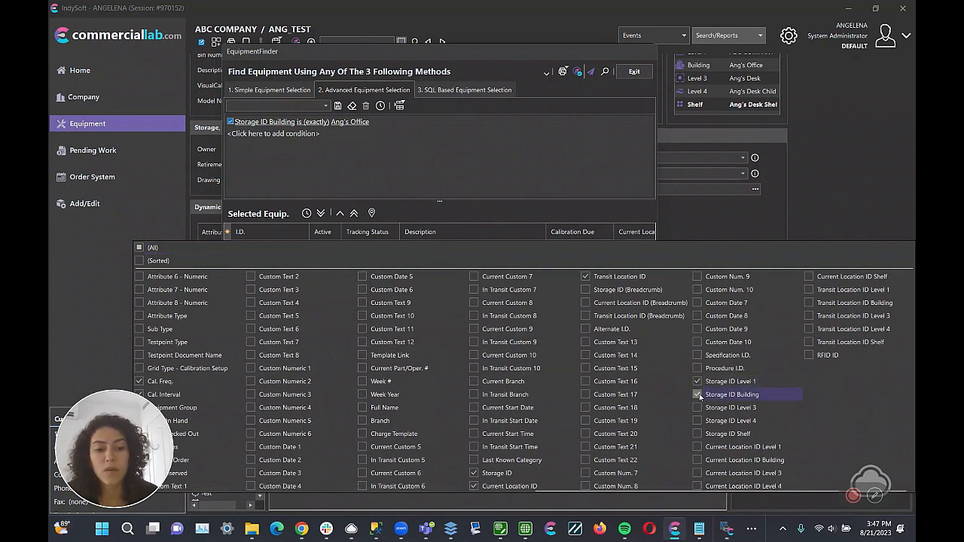
pyautogui.click(696, 408)
pyautogui.click(697, 420)
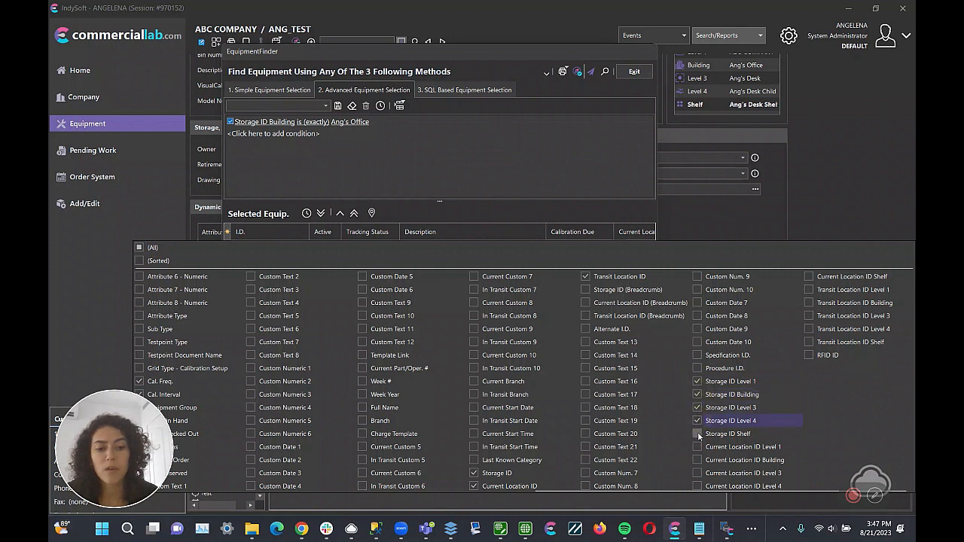
pyautogui.click(698, 434)
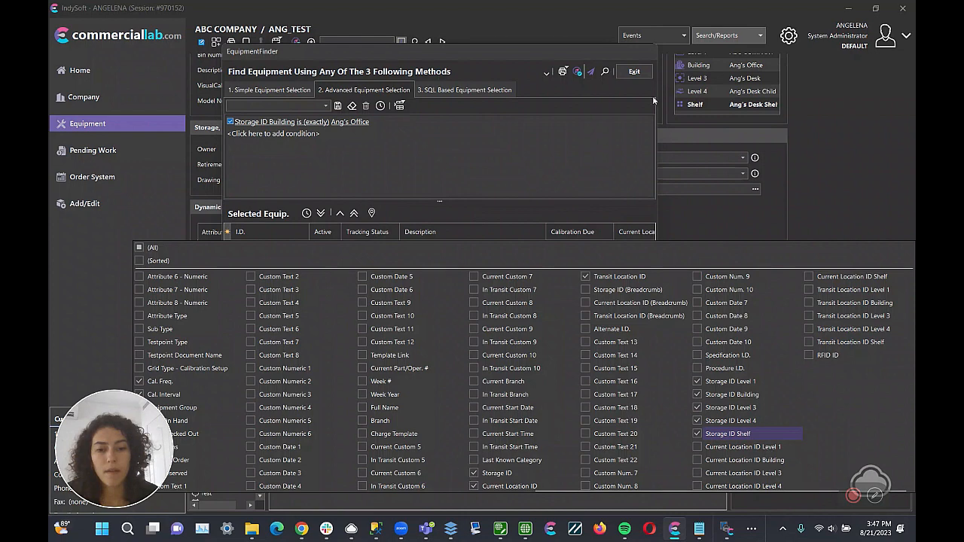
pyautogui.click(534, 209)
# - Examine the Storage ID level columns of the two pieces of equipment in the selected equipment list
pyautogui.moveTo(281, 401); pyautogui.dragTo(475, 405)
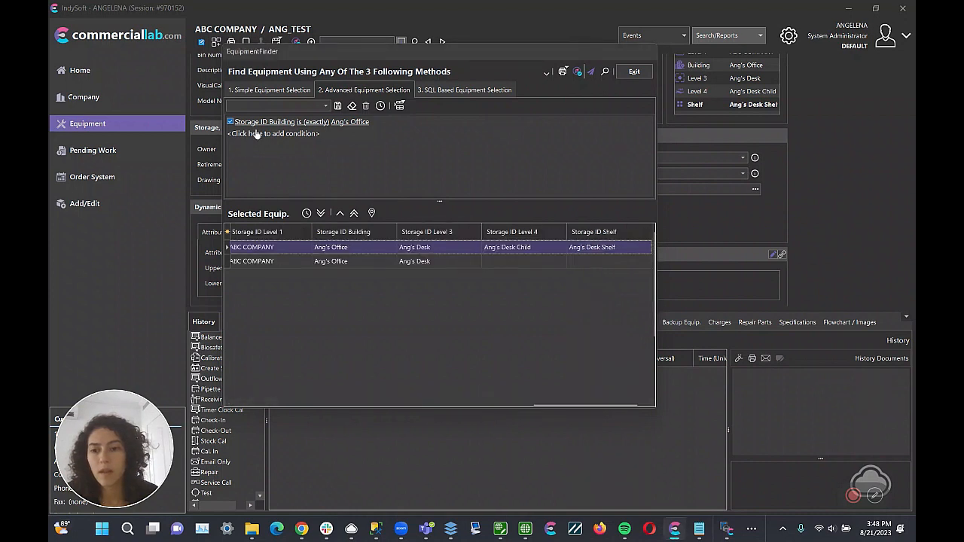
pyautogui.click(260, 263)
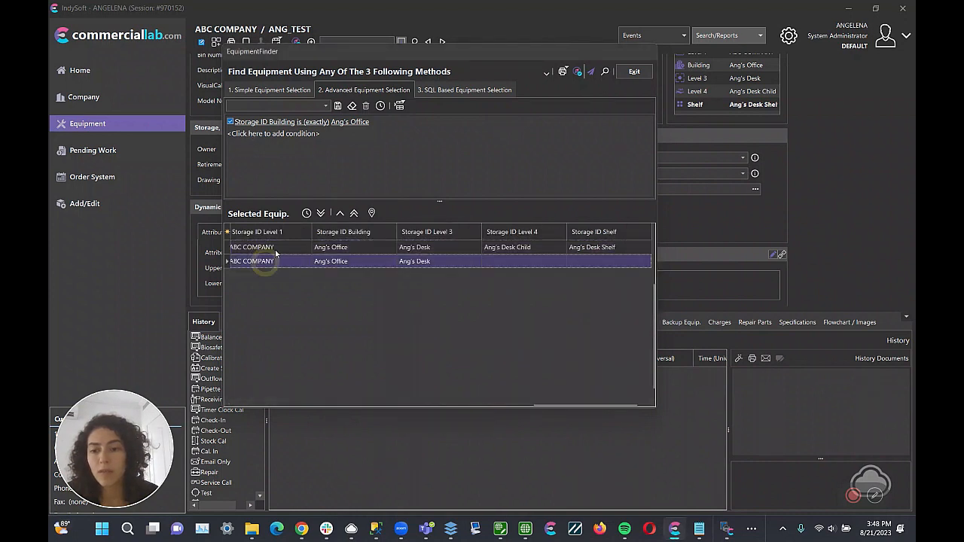
pyautogui.click(356, 261)
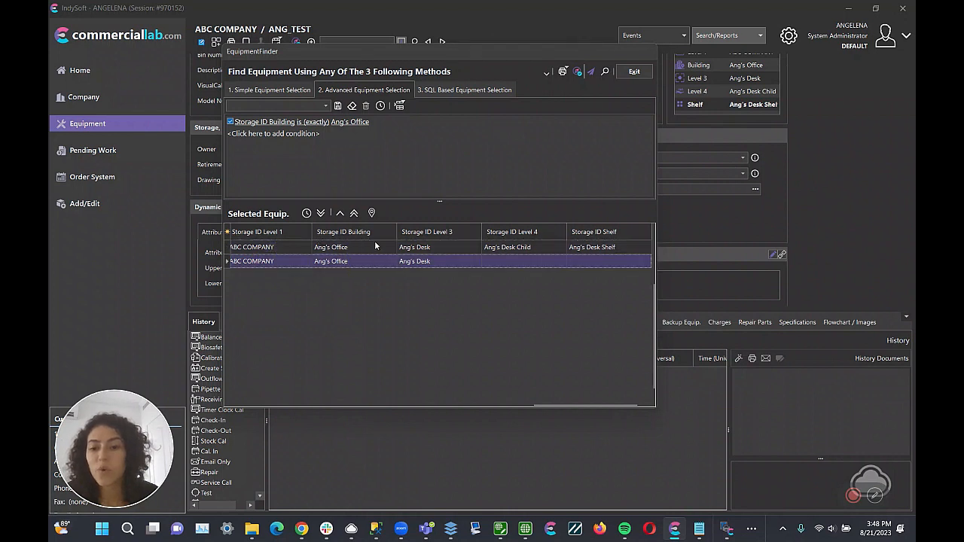
pyautogui.click(346, 248)
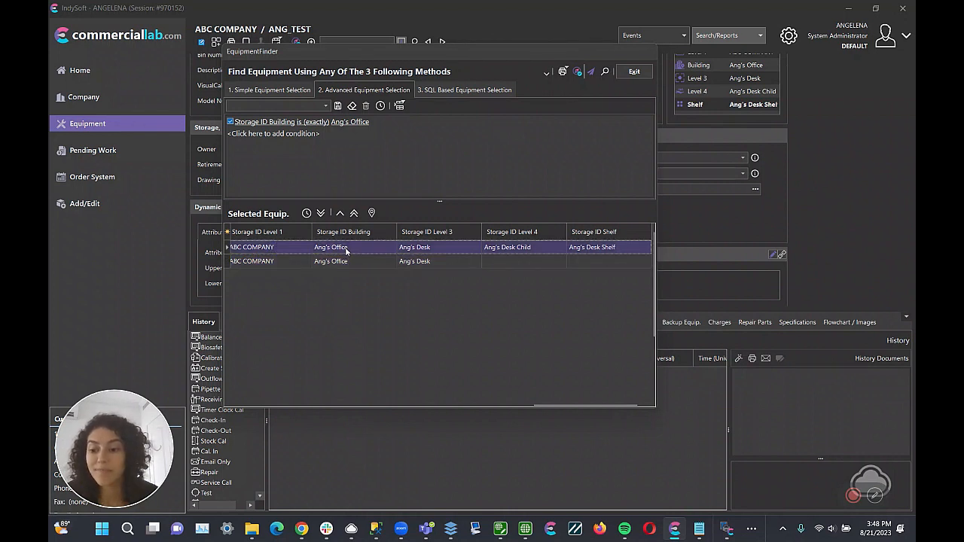